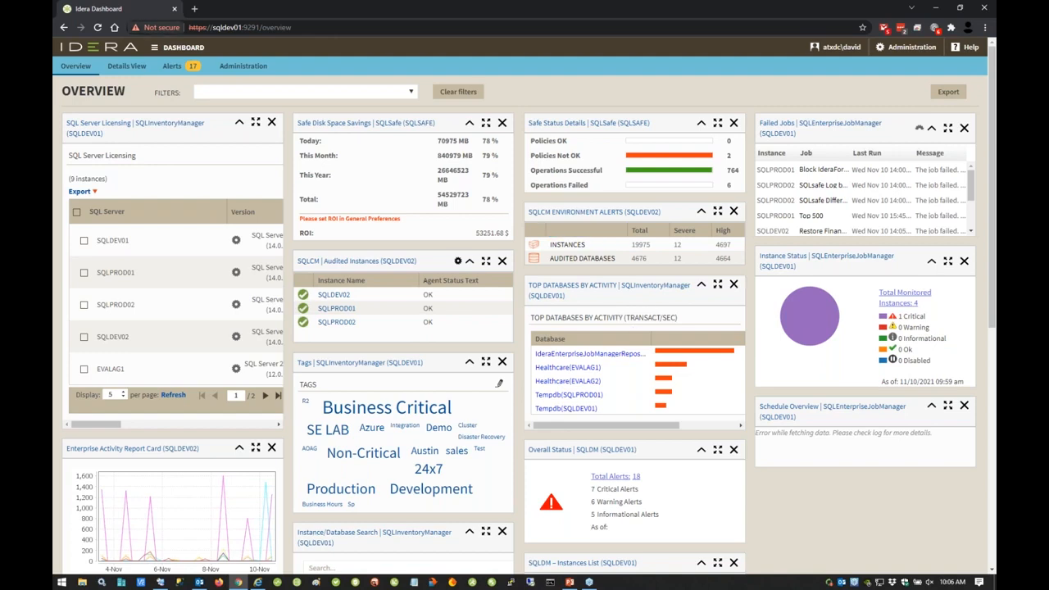
Step: Open the dashboard administration page for managing users
{"action": "left_click", "coordinate": [154, 48]}
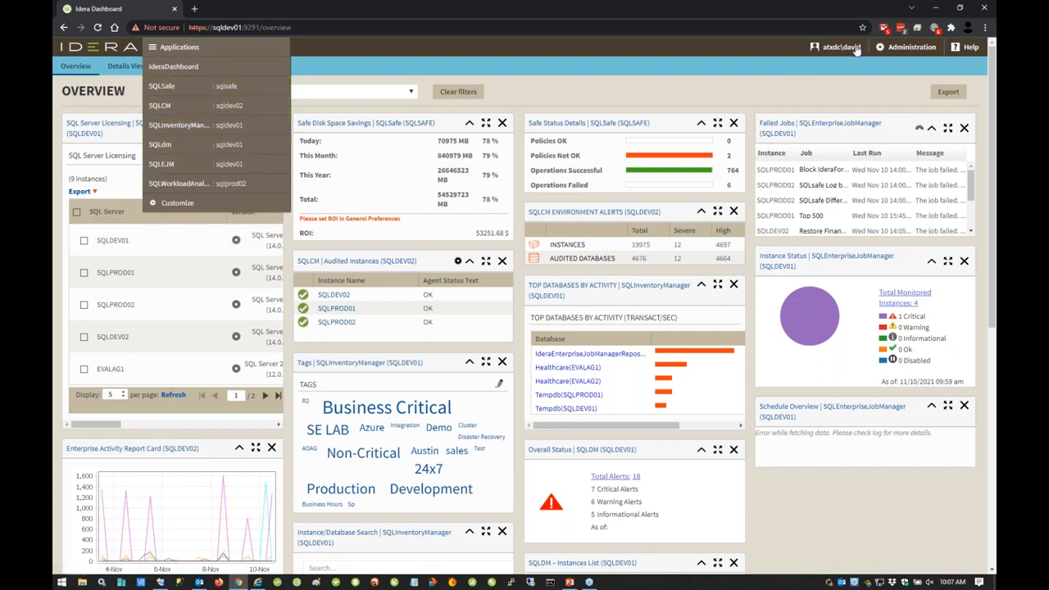
{"action": "left_click", "coordinate": [663, 55]}
{"action": "left_click", "coordinate": [915, 50]}
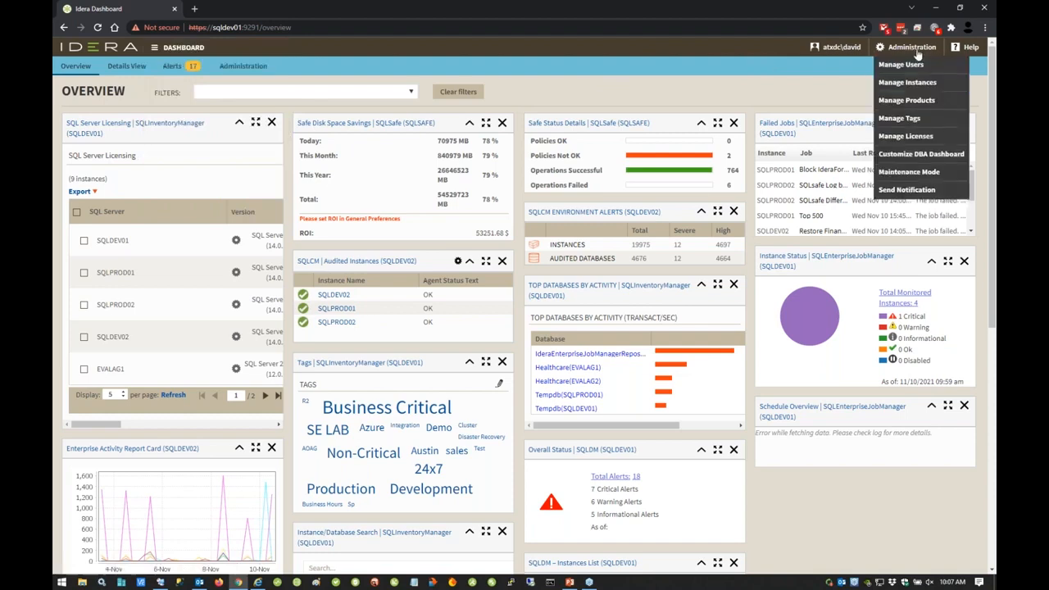
{"action": "left_click", "coordinate": [906, 64]}
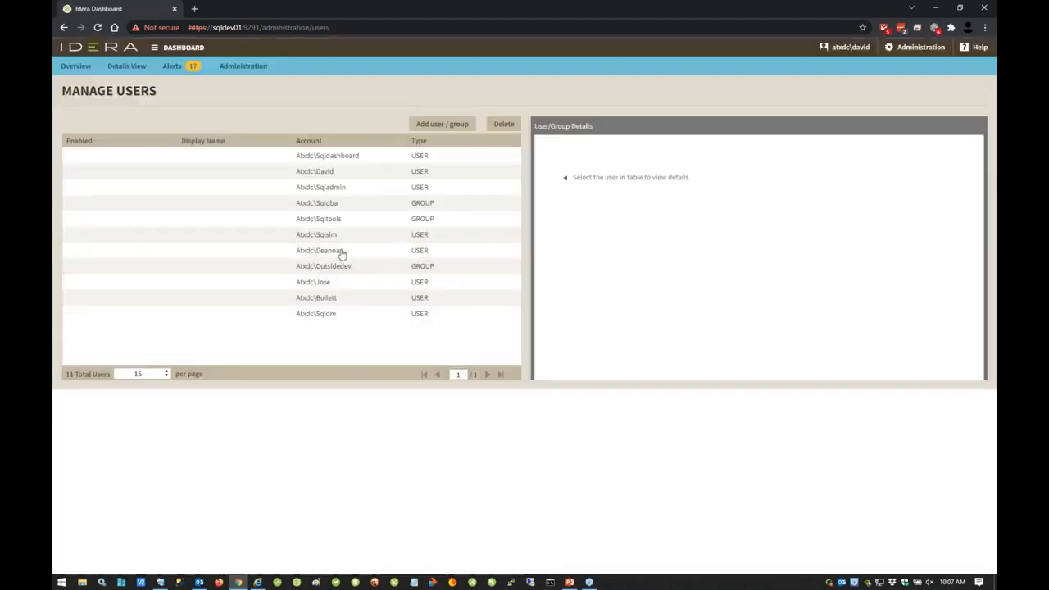
Step: Inspect the product roles assigned to individual user accounts and to the sqltools group
{"action": "left_click", "coordinate": [332, 254]}
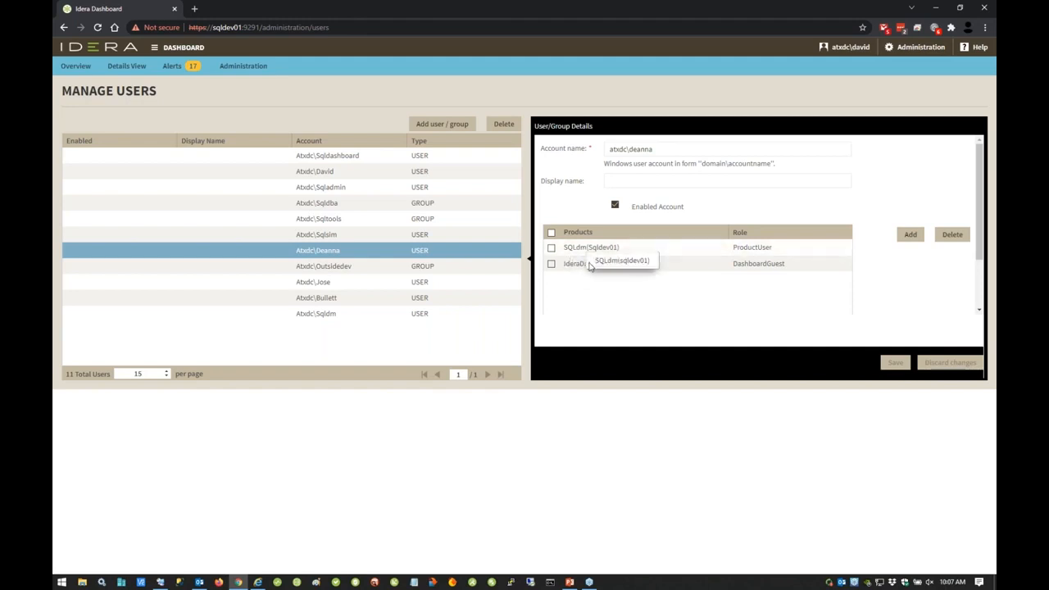
{"action": "left_click", "coordinate": [344, 173]}
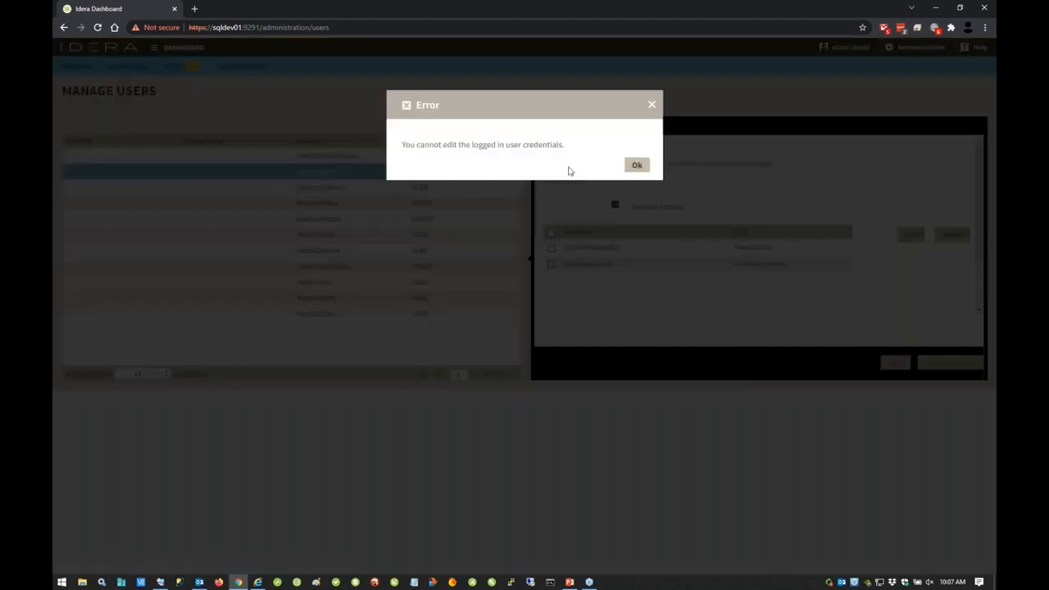
{"action": "left_click", "coordinate": [637, 165]}
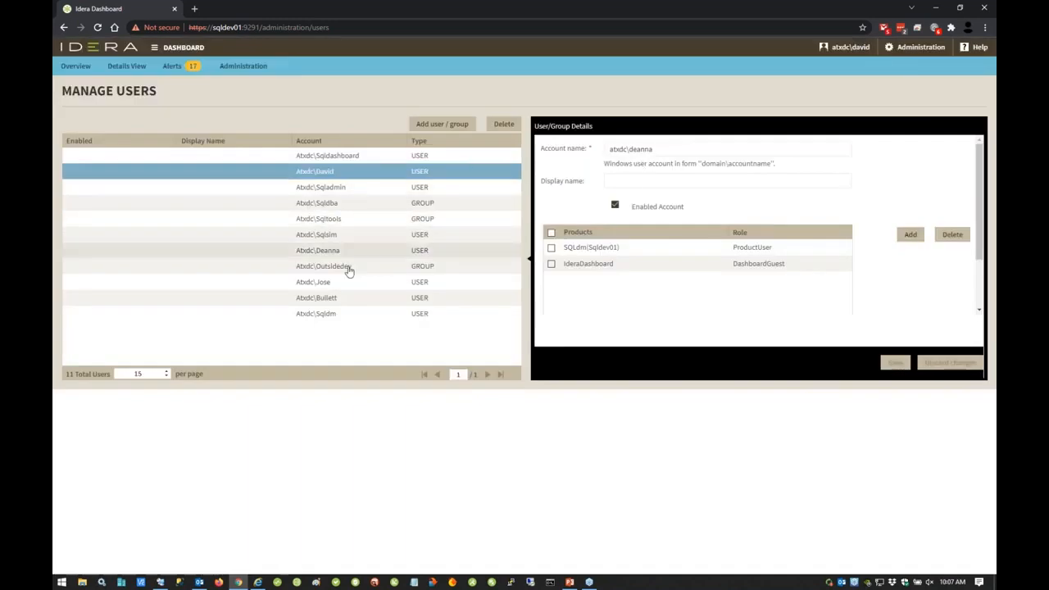
{"action": "left_click", "coordinate": [333, 220]}
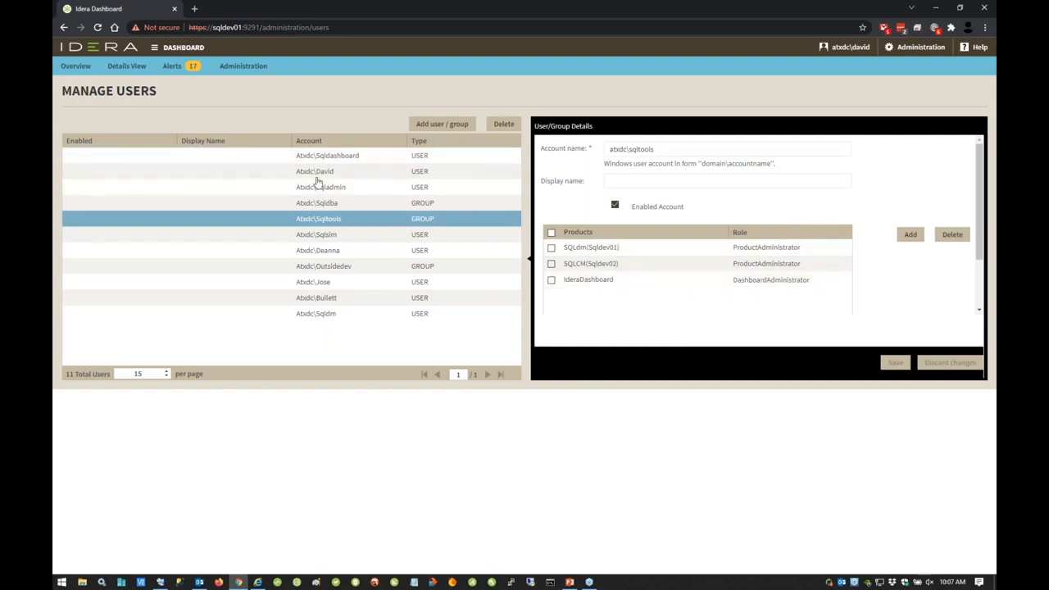
Step: Switch to the SQLInventoryManager application on sqldev01 and open its Administration page
{"action": "left_click", "coordinate": [154, 47]}
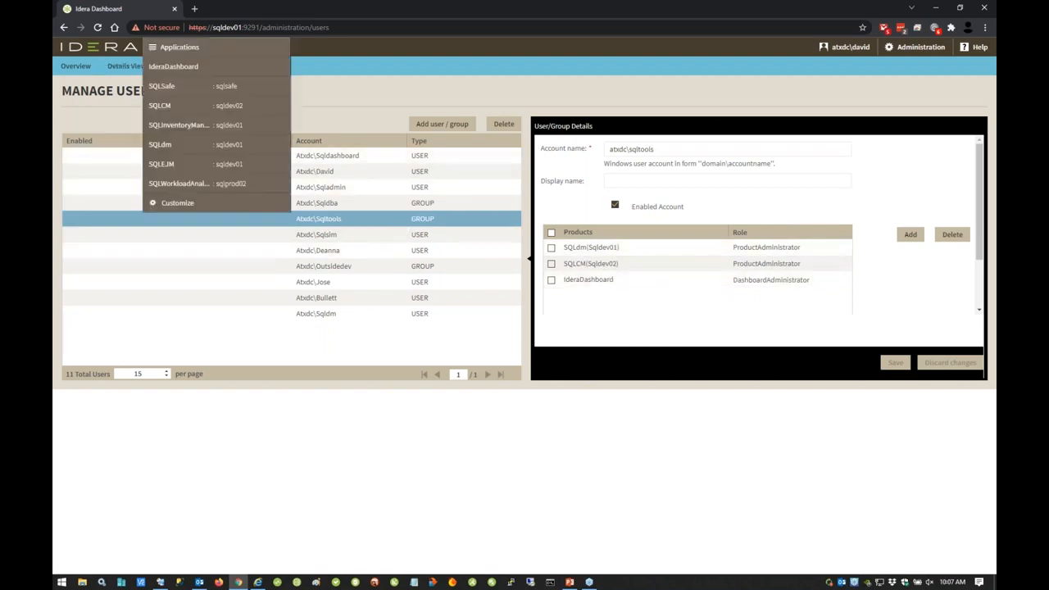
{"action": "left_click", "coordinate": [206, 129]}
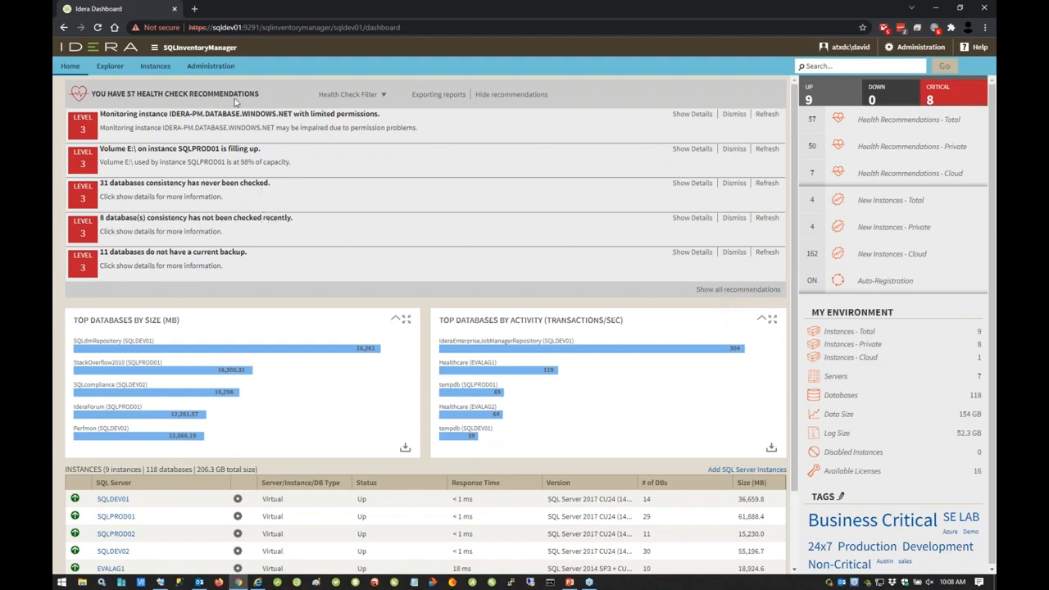
{"action": "left_click", "coordinate": [224, 69]}
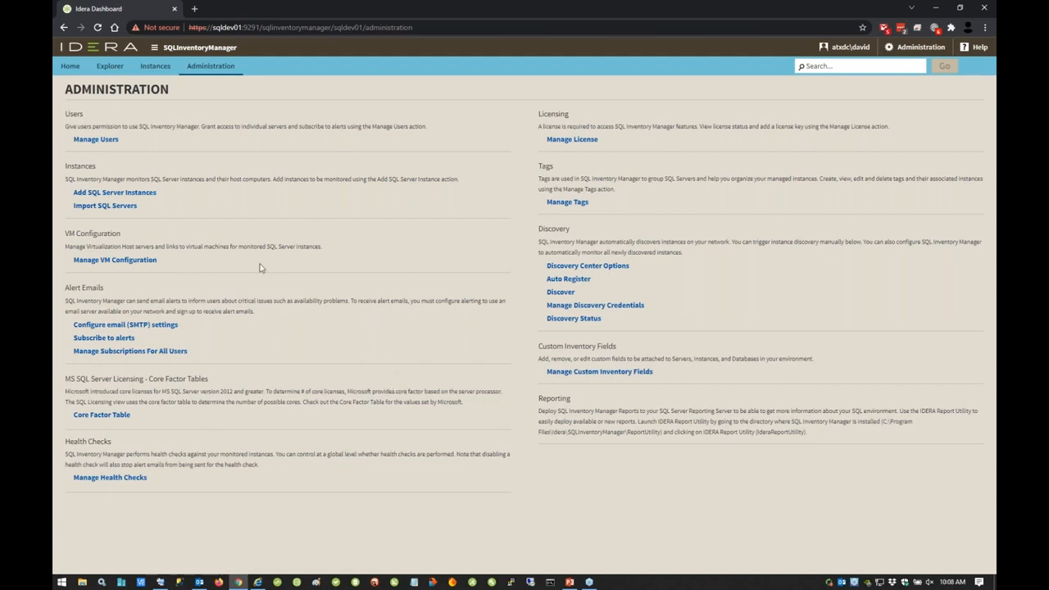
Step: Start importing SQL Servers and review the linked documentation on the .csv formats for on-premise, Amazon and Azure instances
{"action": "left_click", "coordinate": [123, 206]}
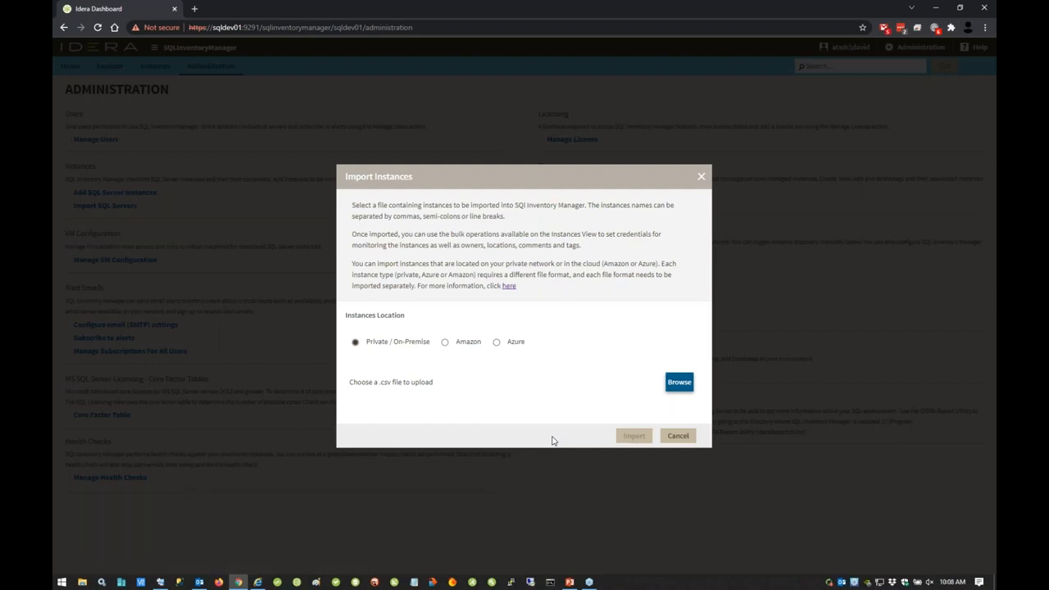
{"action": "left_click", "coordinate": [509, 286]}
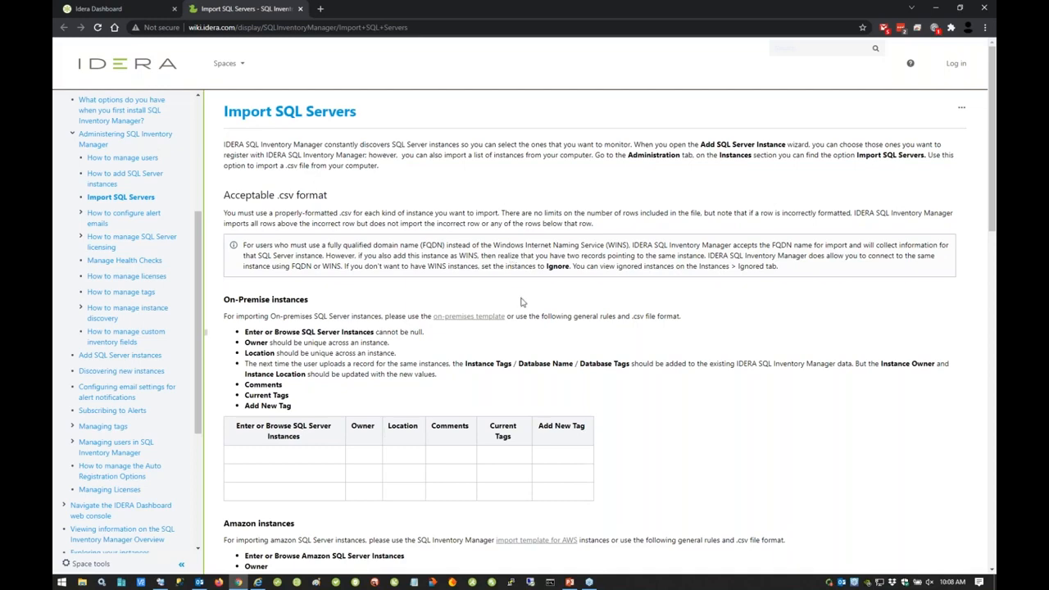
{"action": "scroll", "coordinate": [525, 302], "scroll_direction": "down", "scroll_amount": 3}
{"action": "scroll", "coordinate": [468, 292], "scroll_direction": "down", "scroll_amount": 2}
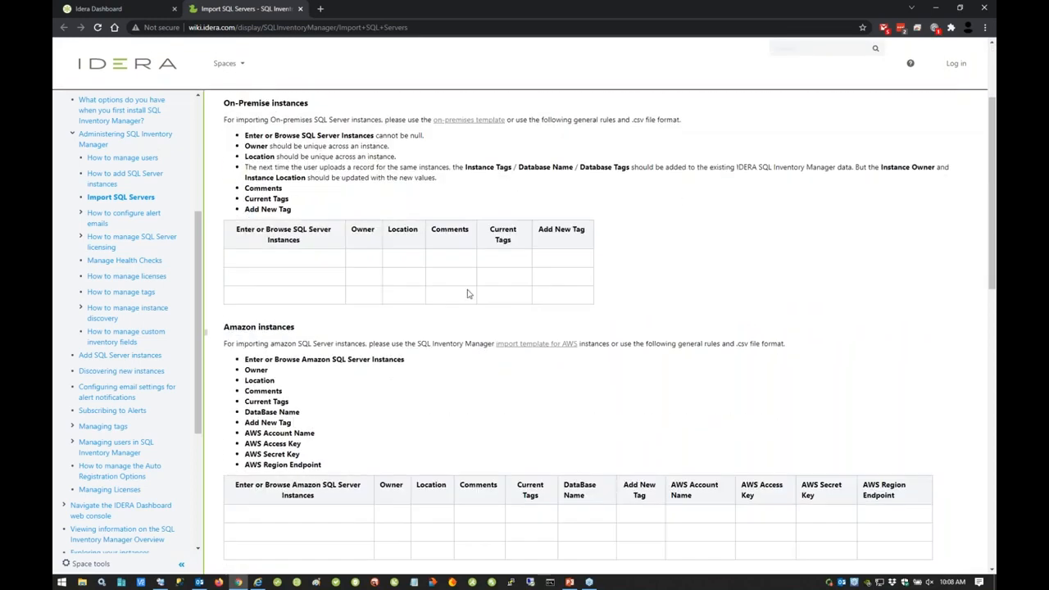
{"action": "scroll", "coordinate": [584, 403], "scroll_direction": "down", "scroll_amount": 5}
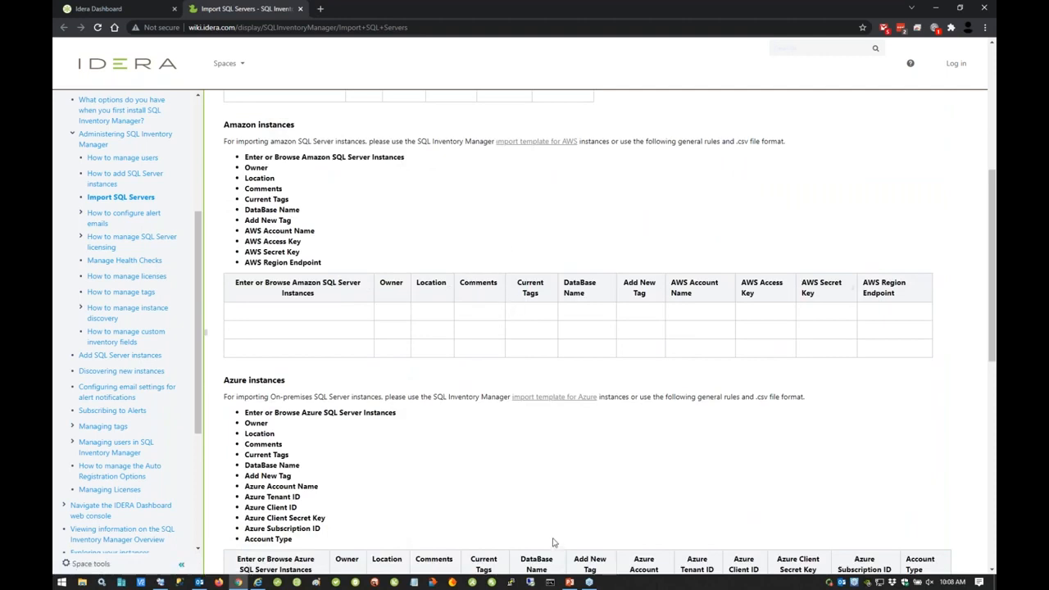
Step: Return to the Idera Dashboard page and cancel the instance import without uploading a file
{"action": "left_click", "coordinate": [937, 8]}
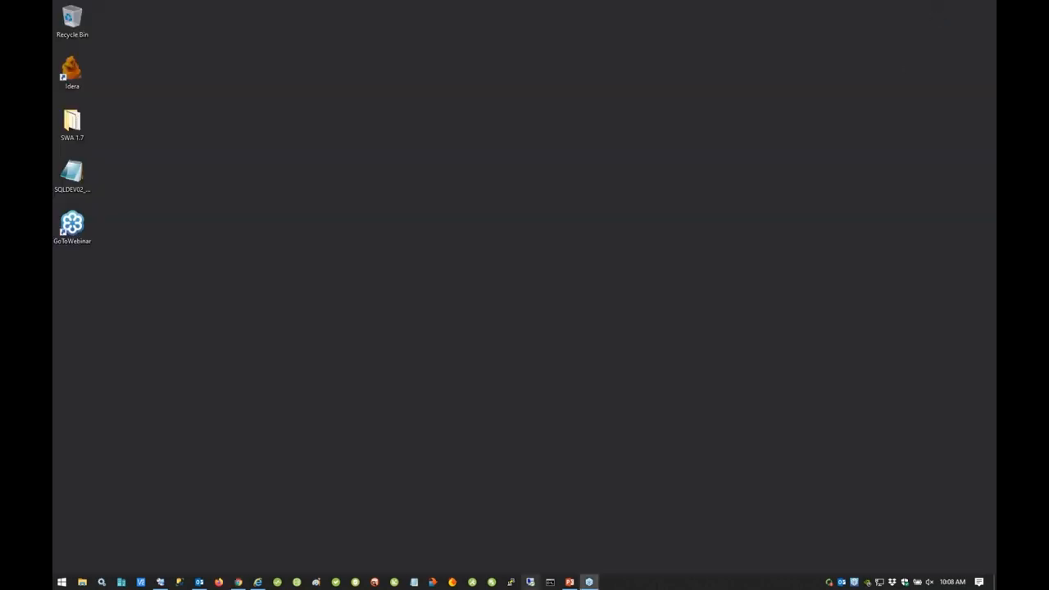
{"action": "left_click", "coordinate": [238, 583]}
{"action": "left_click", "coordinate": [120, 14]}
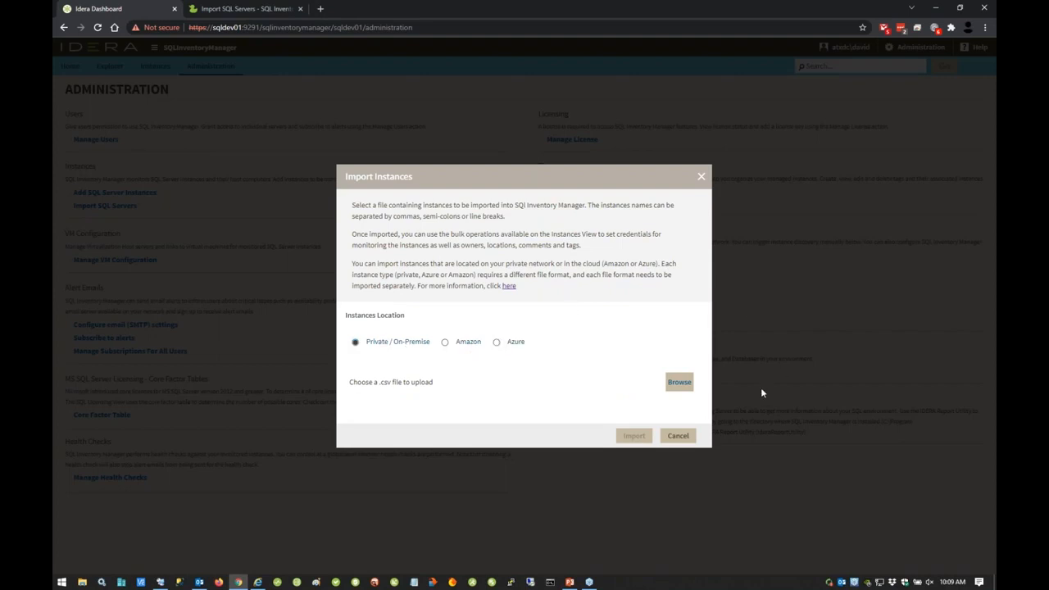
{"action": "left_click", "coordinate": [681, 436]}
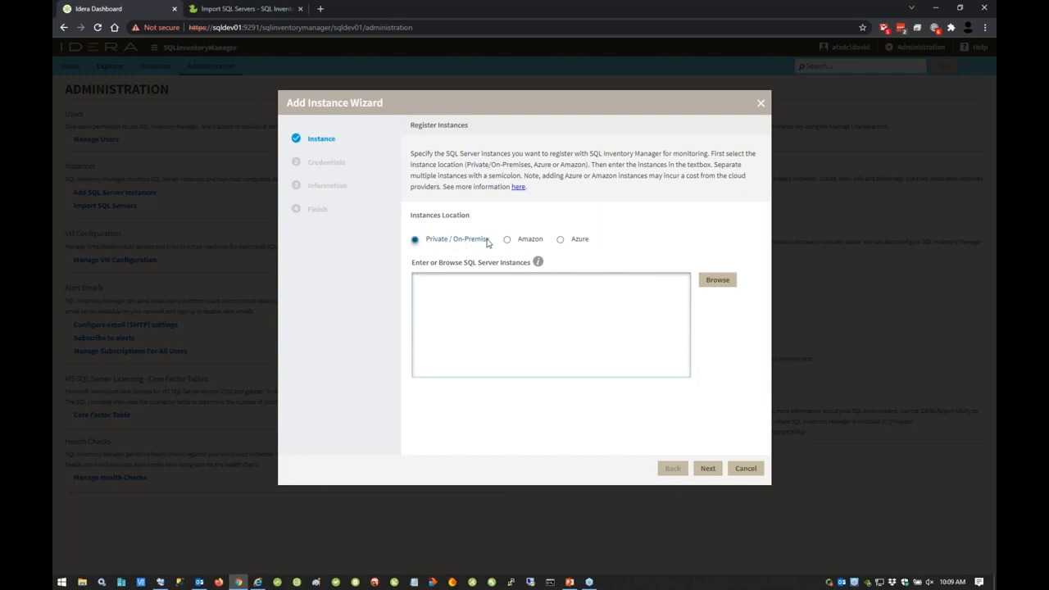
Step: Browse the available private/on-premise SQL Server instances in the Add Instance Wizard and cancel the wizard
{"action": "left_click", "coordinate": [725, 283]}
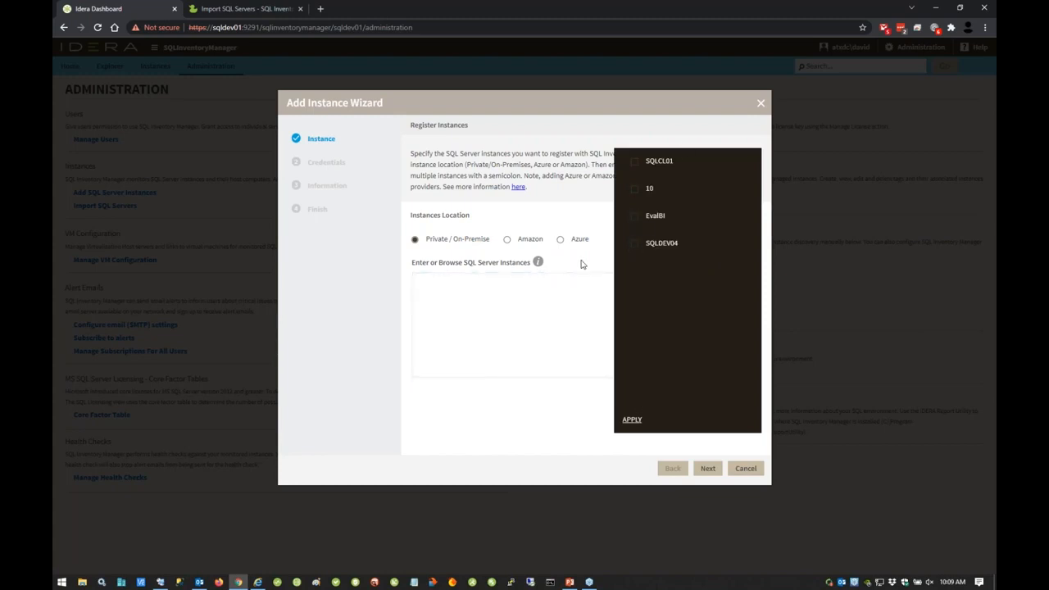
{"action": "left_click", "coordinate": [561, 392]}
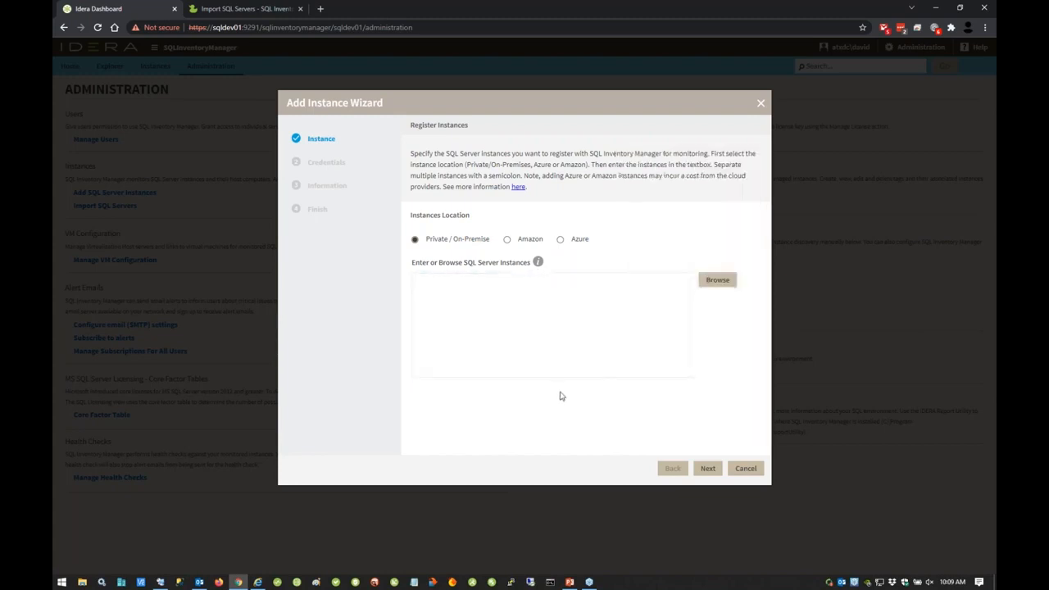
{"action": "left_click", "coordinate": [746, 468]}
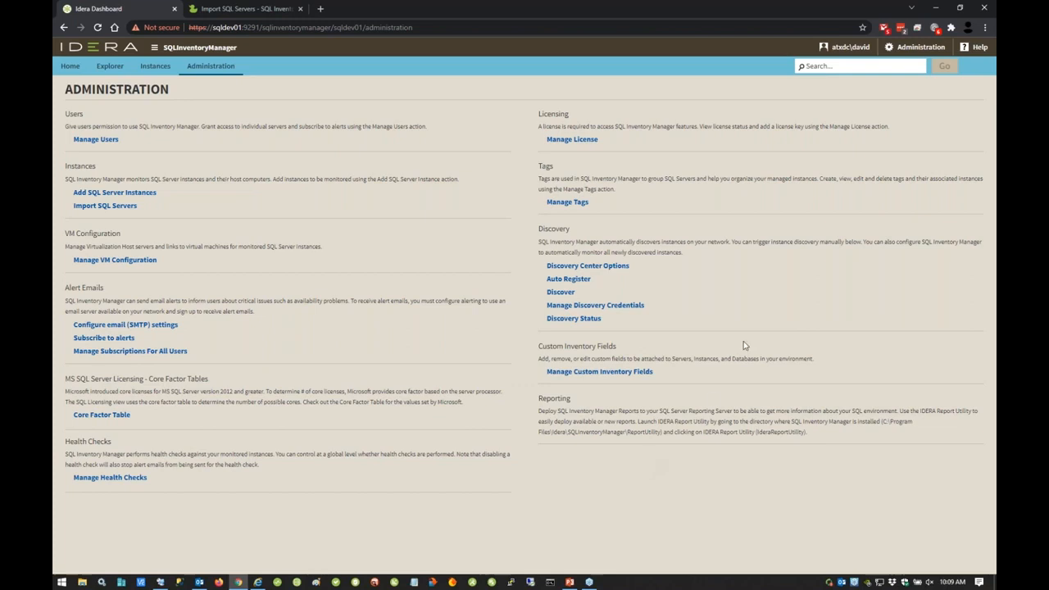
Step: View the login list under Manage Discovery Credentials and close it without changes
{"action": "left_click", "coordinate": [633, 306]}
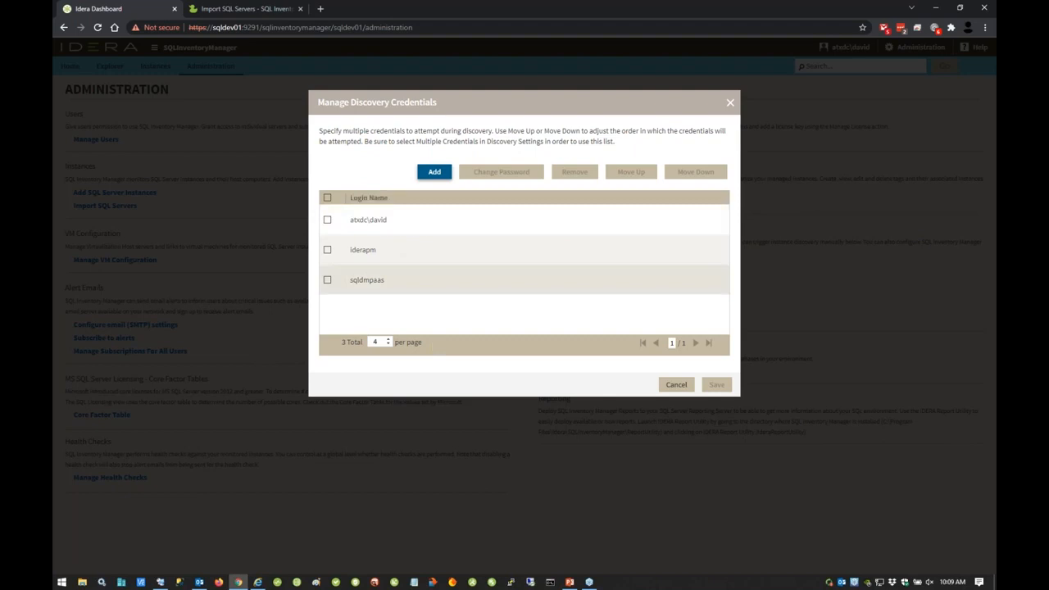
{"action": "left_click", "coordinate": [731, 103]}
Step: Open Discovery Center Options and review the computer scan schedule, IP ranges, domains, scan methods and all-scan-types settings
{"action": "left_click", "coordinate": [585, 267]}
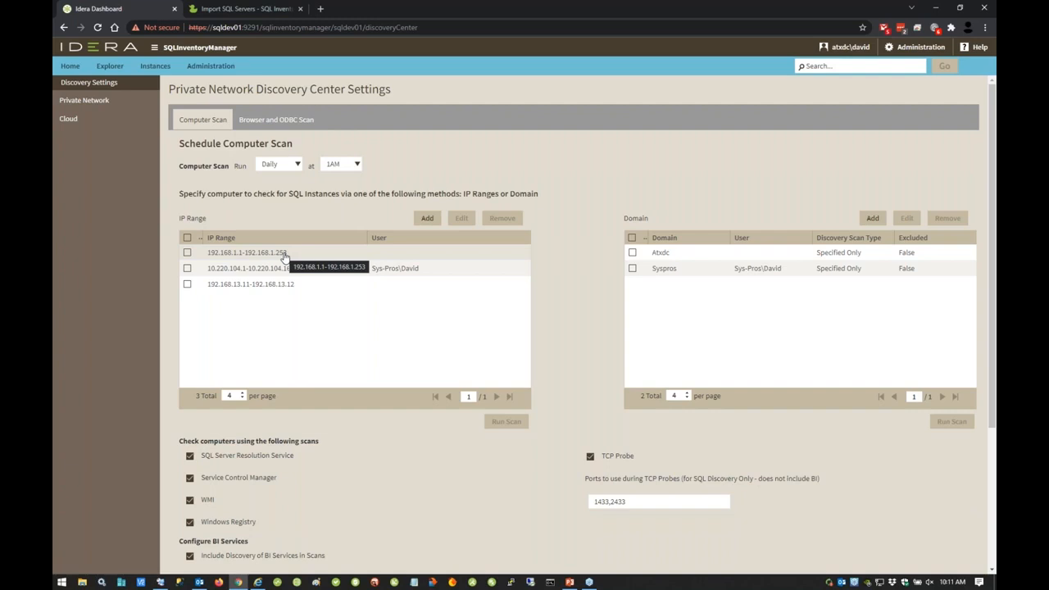
{"action": "scroll", "coordinate": [336, 360], "scroll_direction": "down", "scroll_amount": 3}
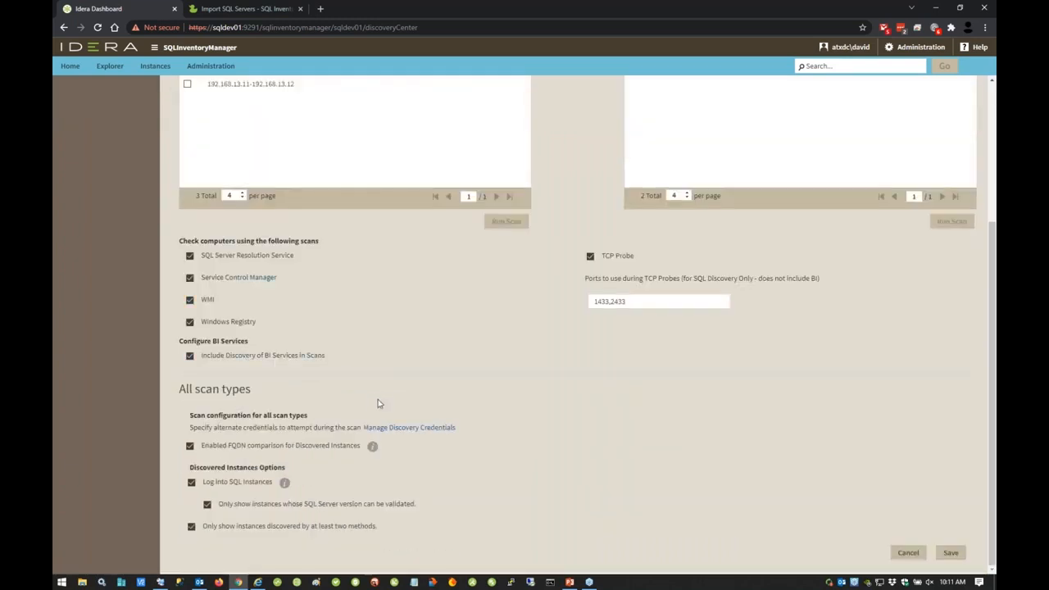
{"action": "scroll", "coordinate": [407, 453], "scroll_direction": "up", "scroll_amount": 3}
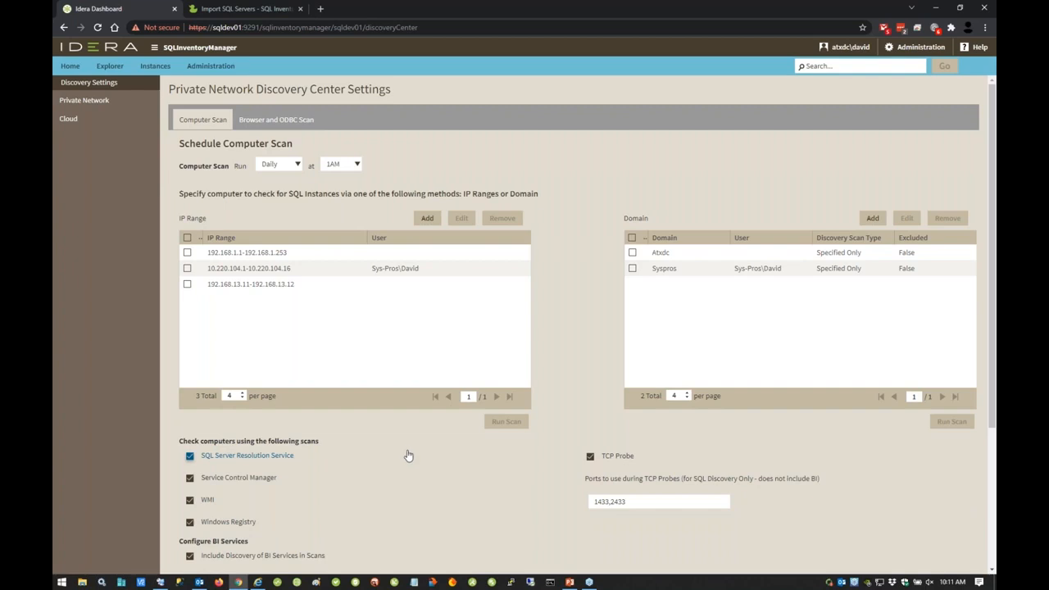
{"action": "scroll", "coordinate": [407, 455], "scroll_direction": "down", "scroll_amount": 2}
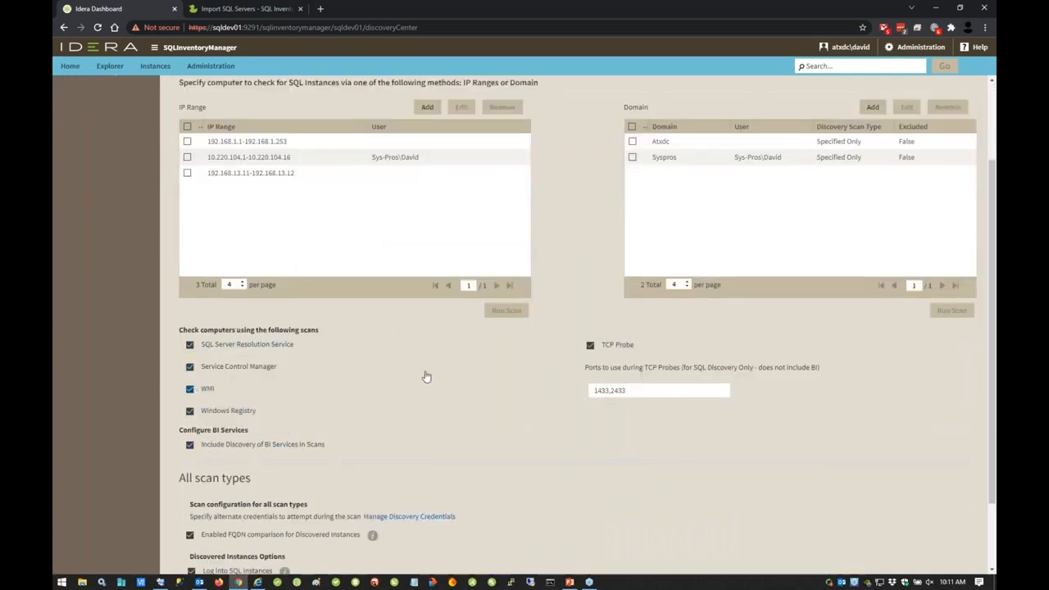
{"action": "scroll", "coordinate": [376, 467], "scroll_direction": "up", "scroll_amount": 2}
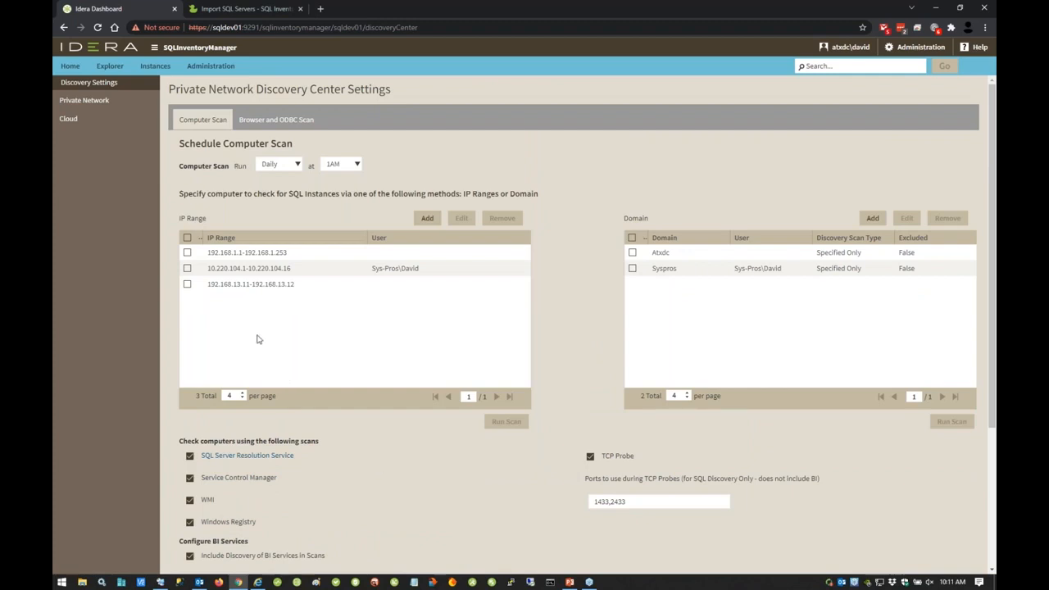
Step: Open the 192.168.1.1-192.168.1.253 IP range for editing and inspect its start and end addresses
{"action": "left_click", "coordinate": [187, 254]}
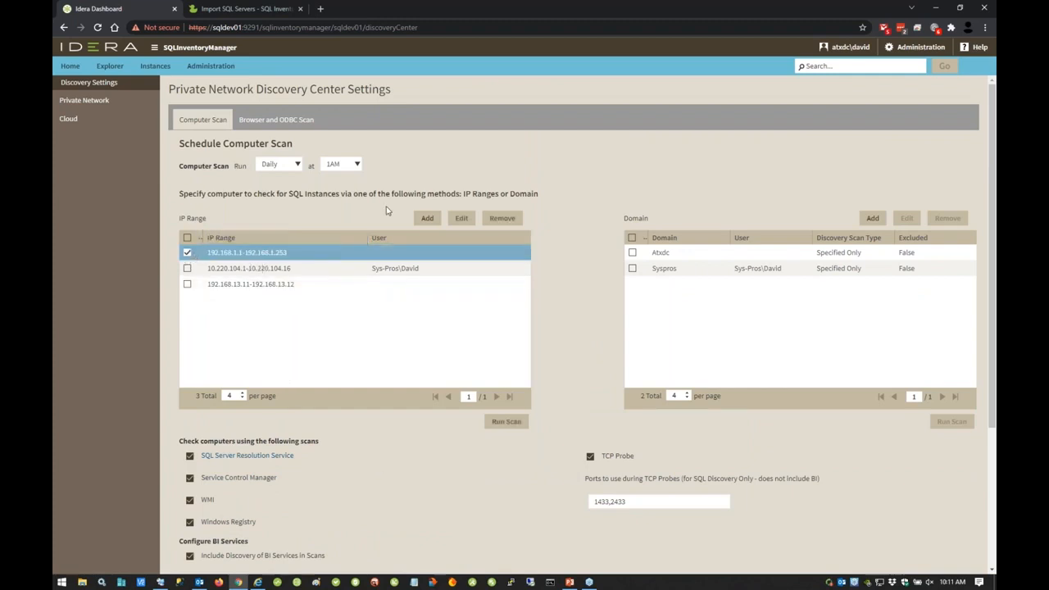
{"action": "left_click", "coordinate": [462, 218]}
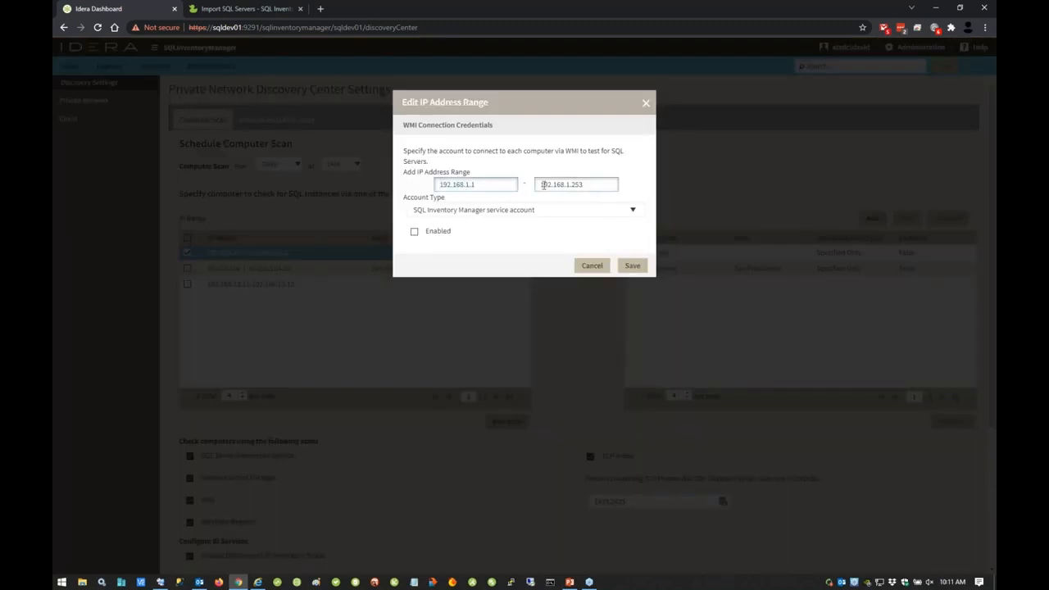
{"action": "left_click_drag", "start_coordinate": [475, 185], "coordinate": [394, 188]}
{"action": "left_click_drag", "start_coordinate": [583, 185], "coordinate": [451, 187]}
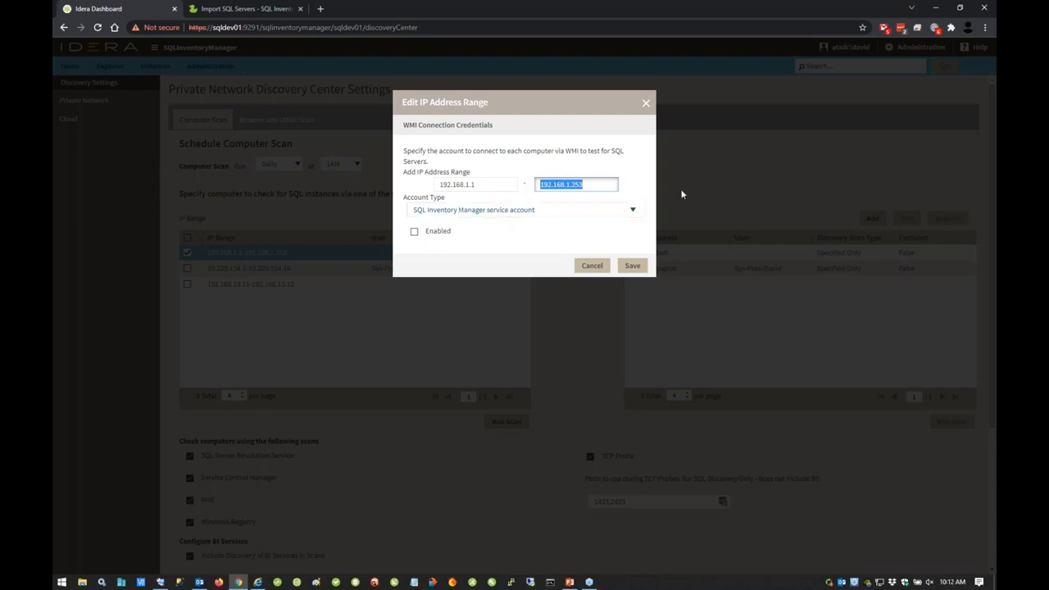
Step: Try the User account and Multiple Accounts types for the IP range's WMI credentials, and close the dialog without saving
{"action": "left_click", "coordinate": [632, 208]}
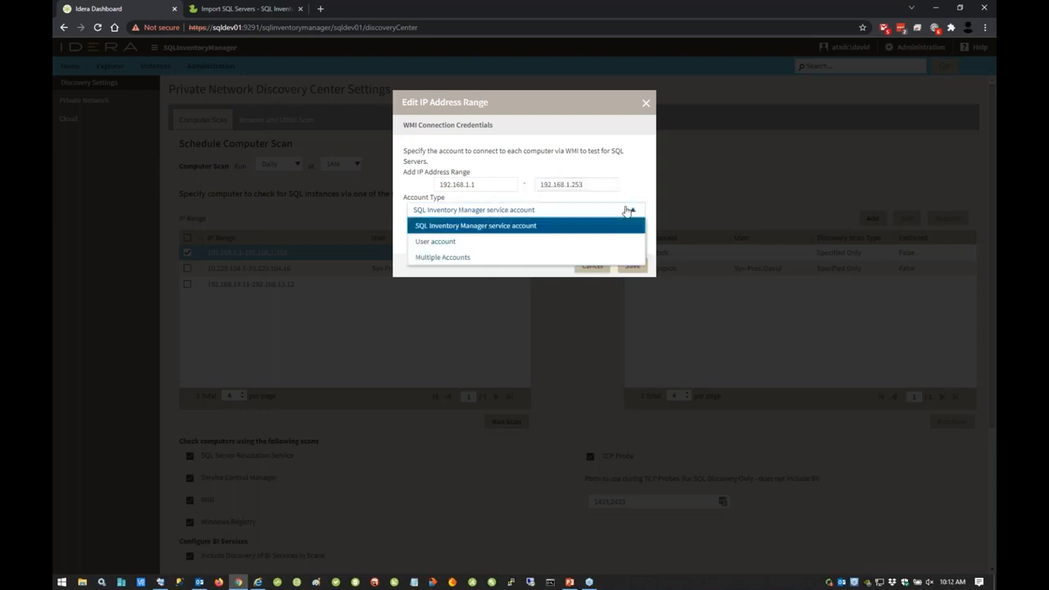
{"action": "left_click", "coordinate": [579, 242]}
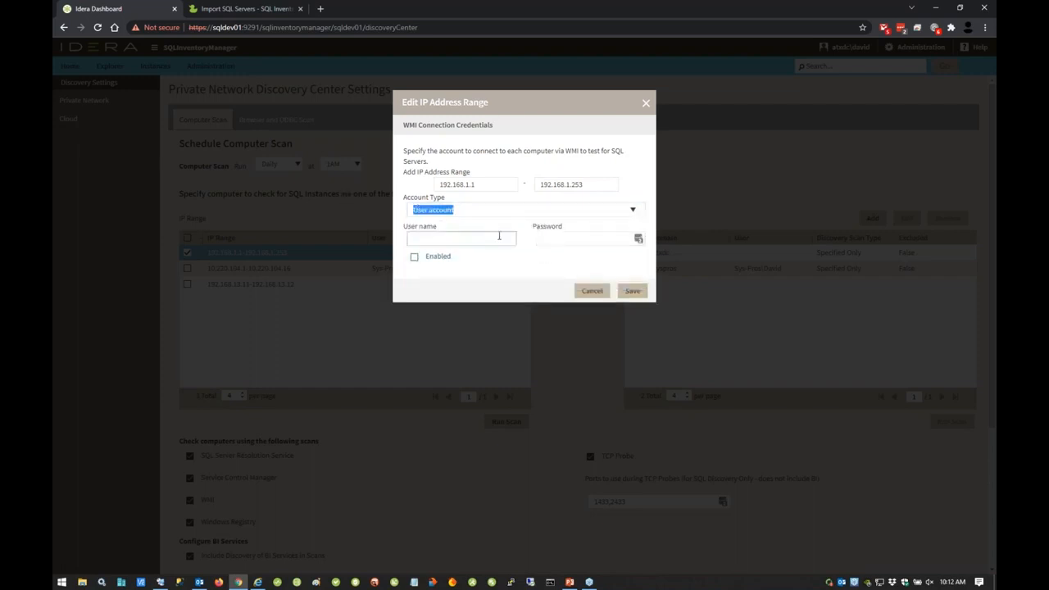
{"action": "left_click", "coordinate": [629, 209]}
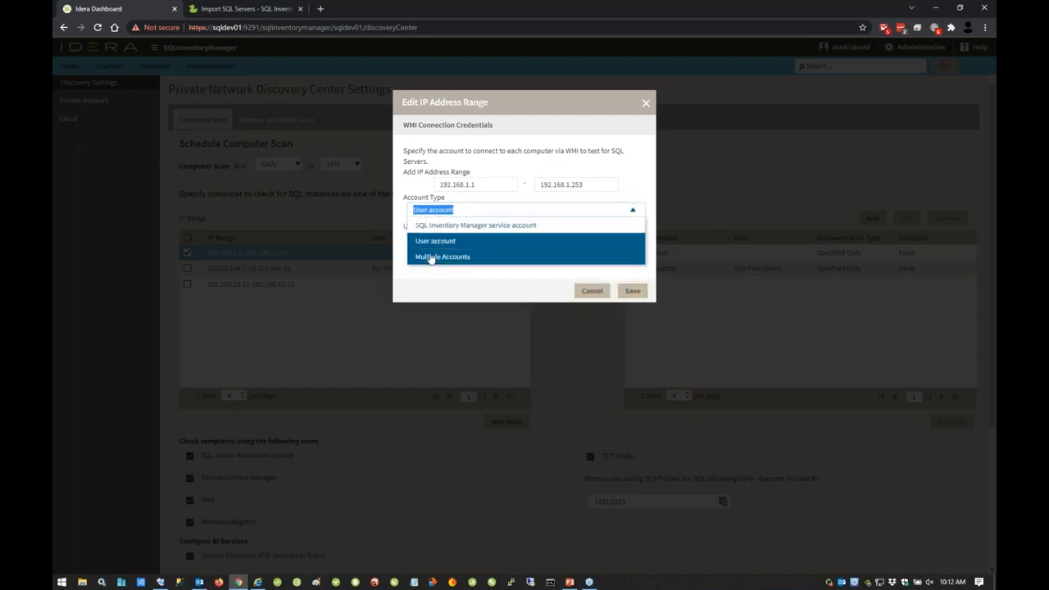
{"action": "left_click", "coordinate": [431, 258]}
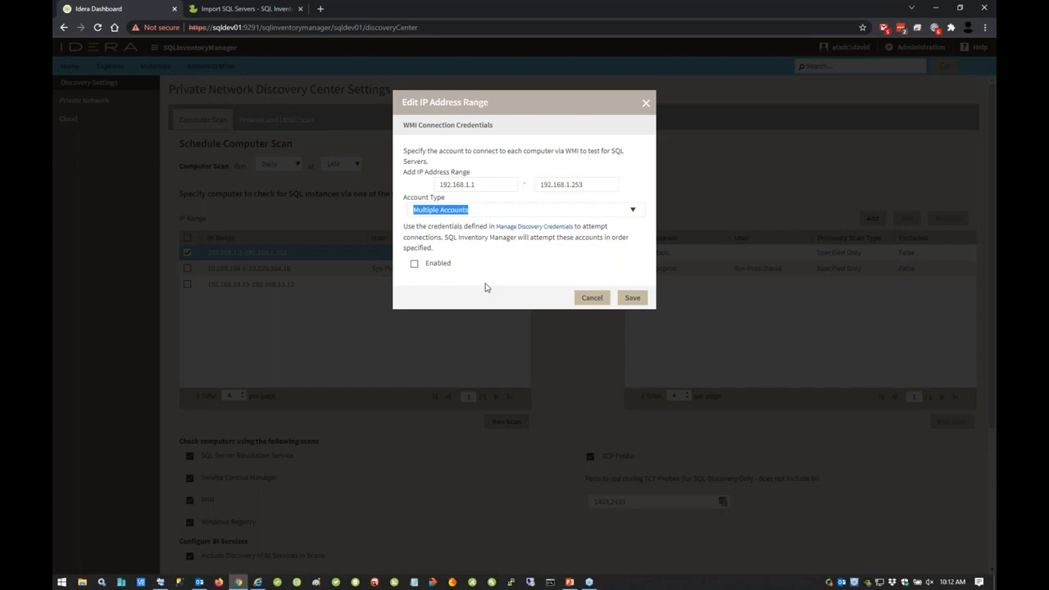
{"action": "left_click", "coordinate": [646, 104]}
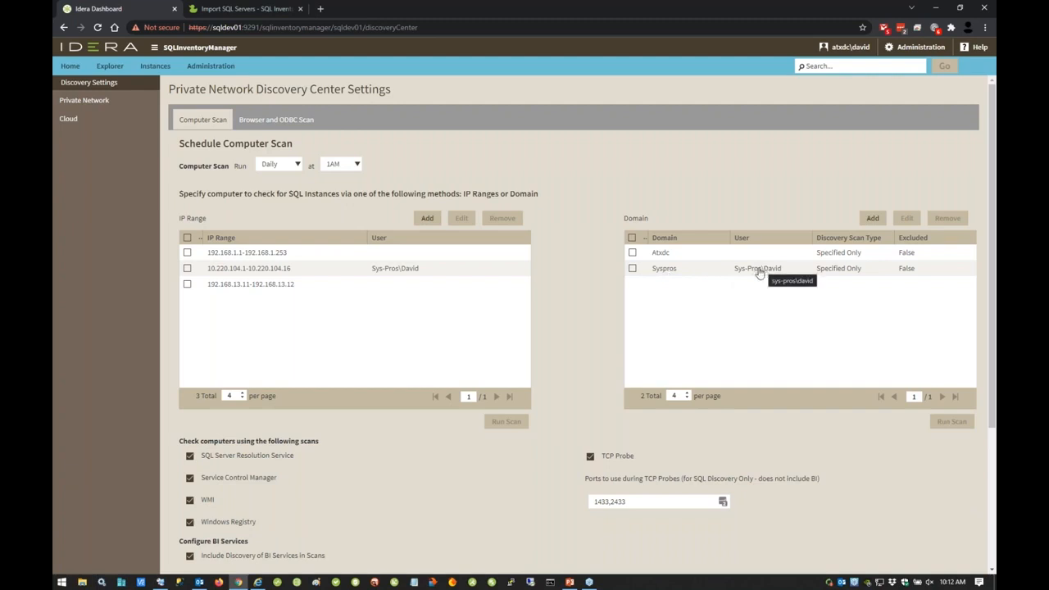
Step: Review the TCP probe ports and the FQDN comparison and instance validation options for all scan types
{"action": "scroll", "coordinate": [621, 400], "scroll_direction": "down", "scroll_amount": 3}
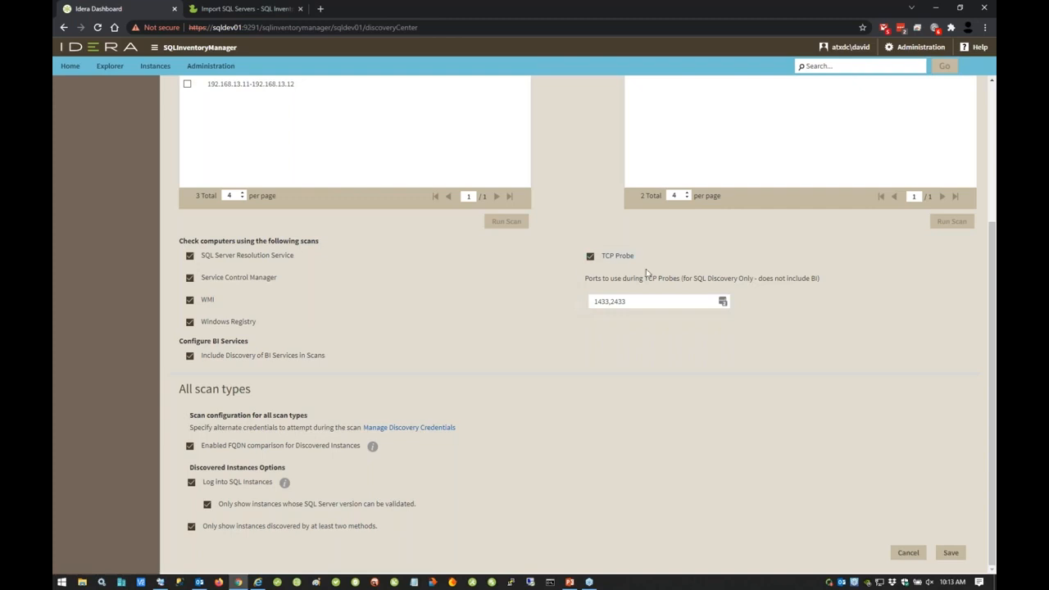
{"action": "double_click", "coordinate": [658, 301]}
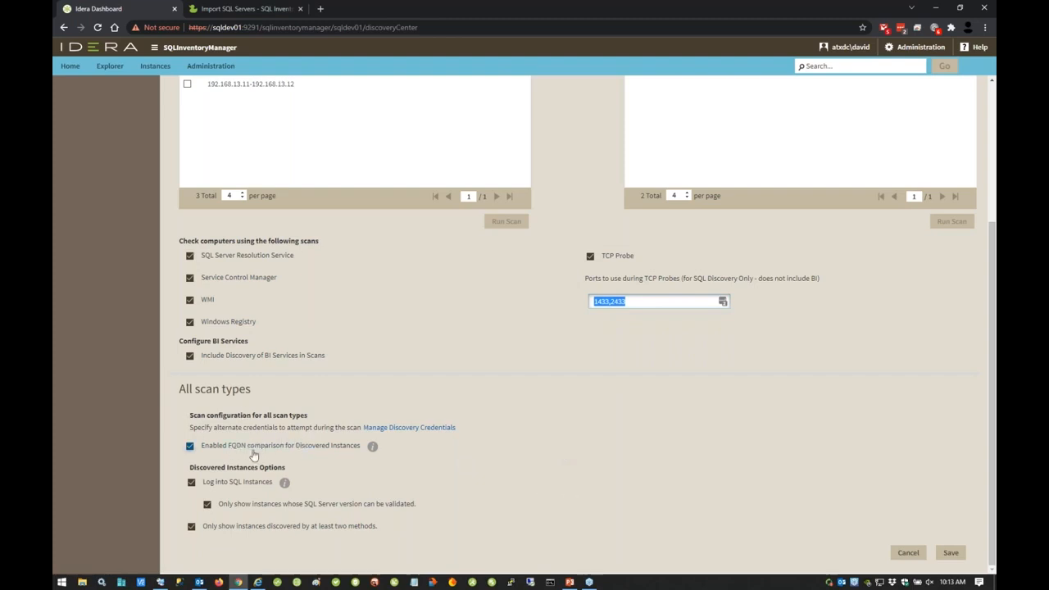
{"action": "left_click", "coordinate": [373, 447]}
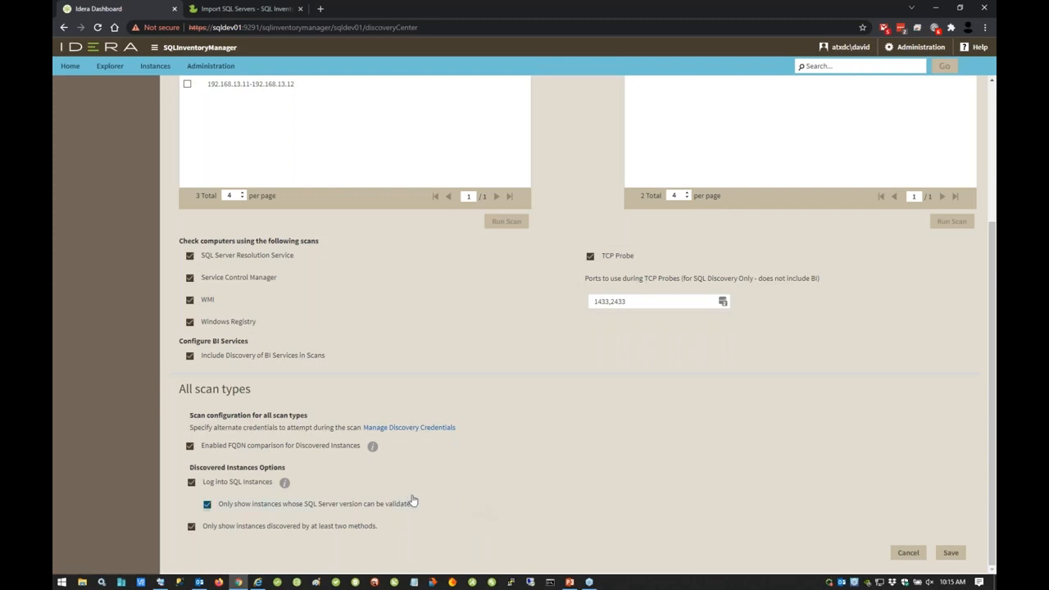
Step: View the Browser and ODBC scan schedules and inspect the frequency choices for the browser service scan without changing them
{"action": "scroll", "coordinate": [420, 525], "scroll_direction": "up", "scroll_amount": 5}
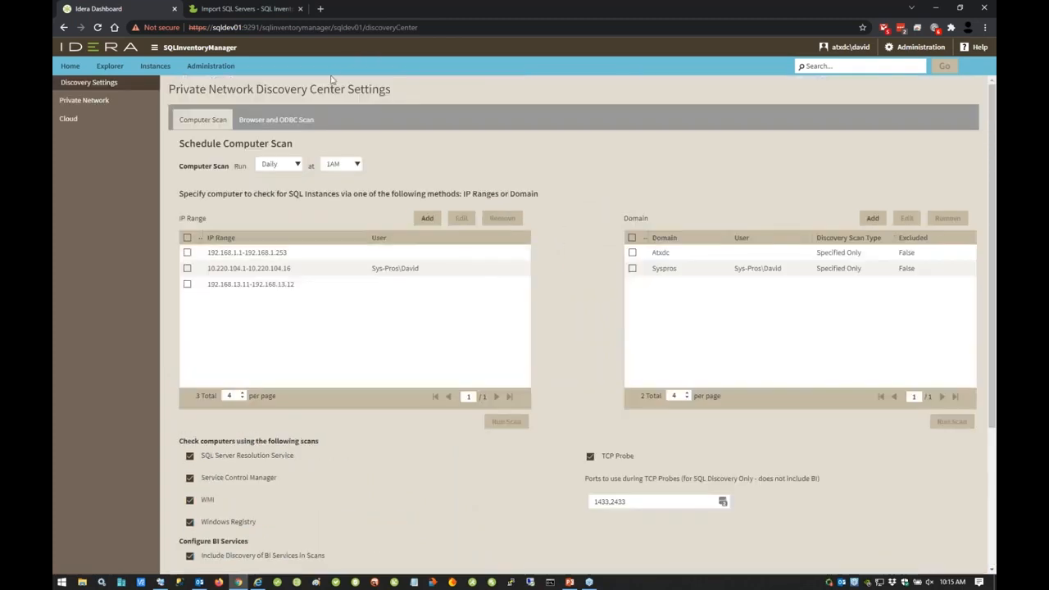
{"action": "left_click", "coordinate": [288, 123]}
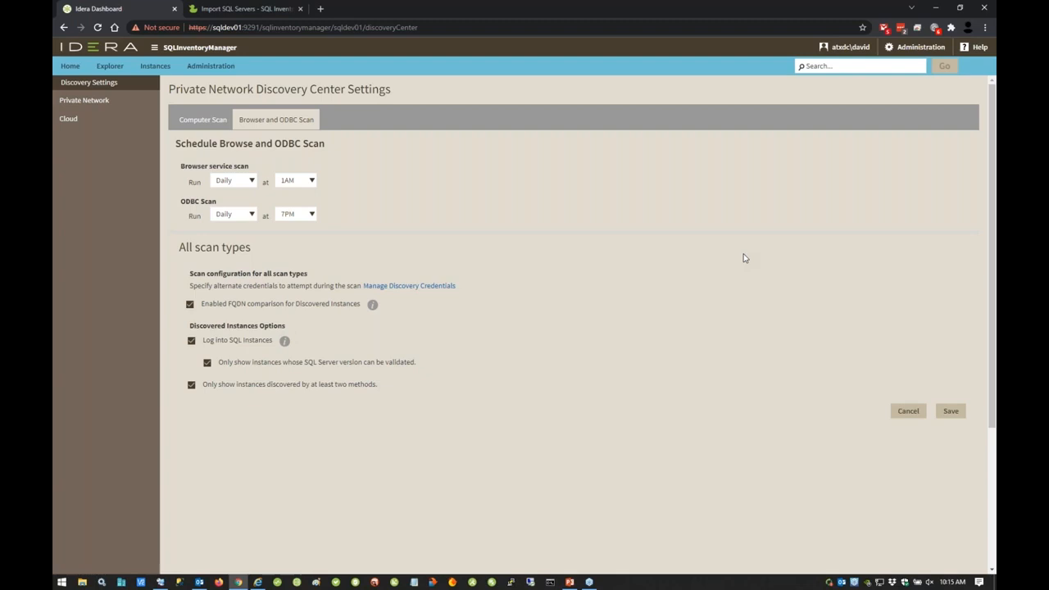
{"action": "left_click", "coordinate": [253, 181]}
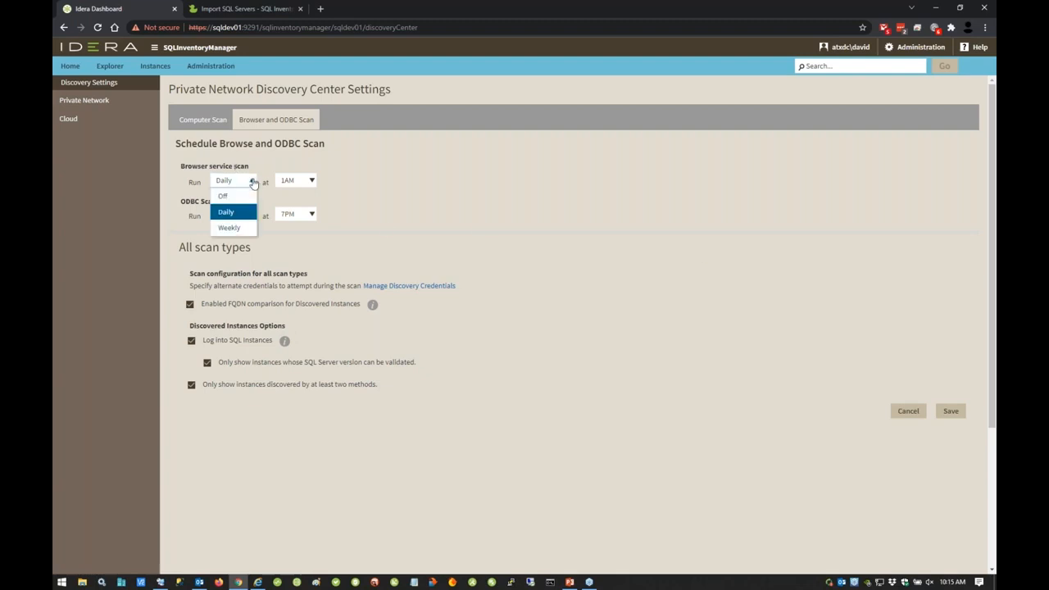
{"action": "left_click", "coordinate": [522, 216]}
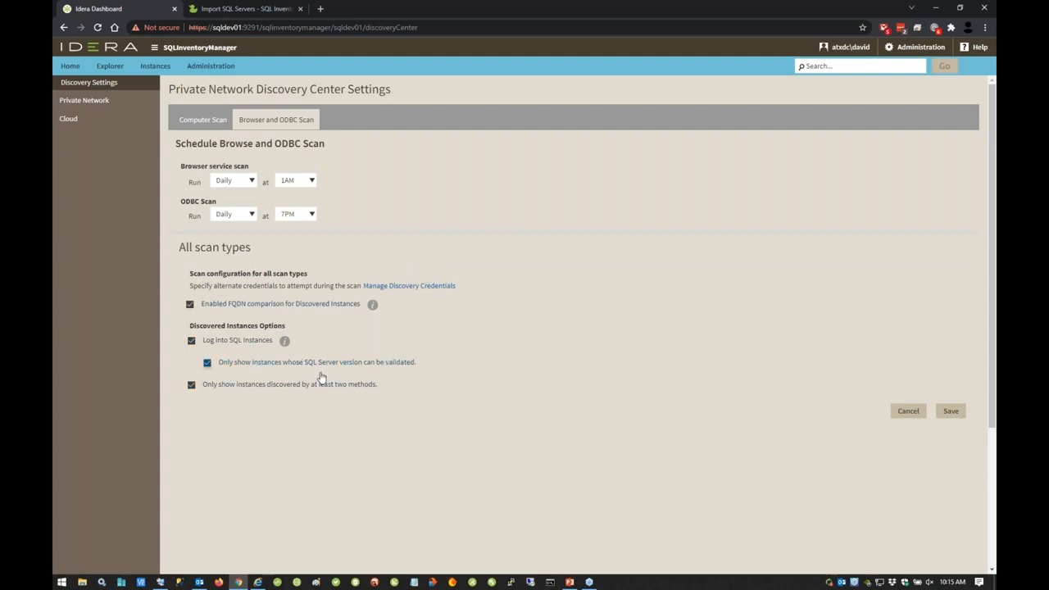
Step: View the Cloud discovery settings for Amazon accounts and return to the Private Network computer scan settings
{"action": "left_click", "coordinate": [110, 122]}
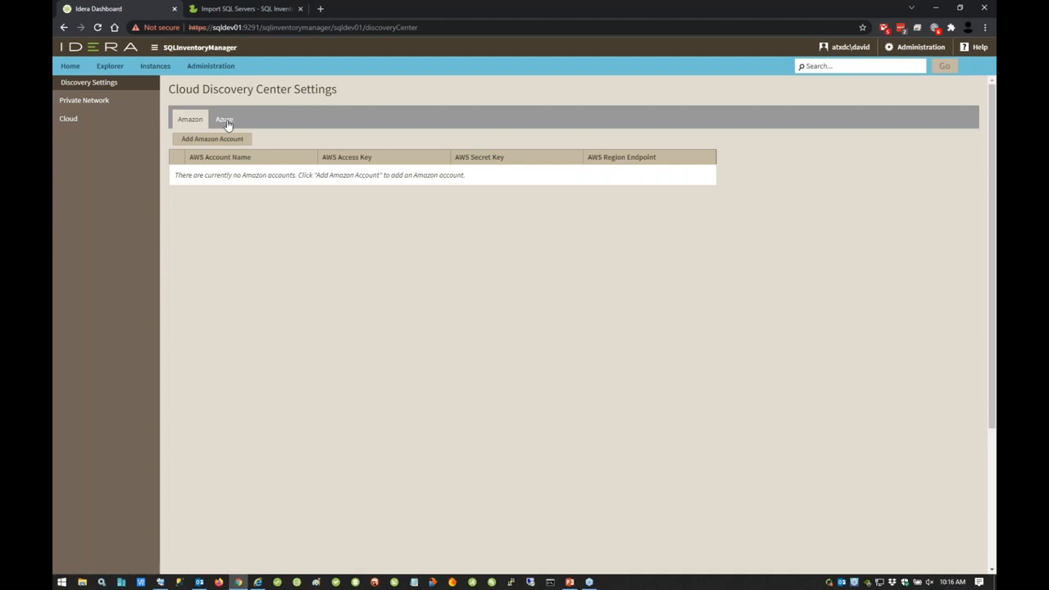
{"action": "left_click", "coordinate": [77, 103]}
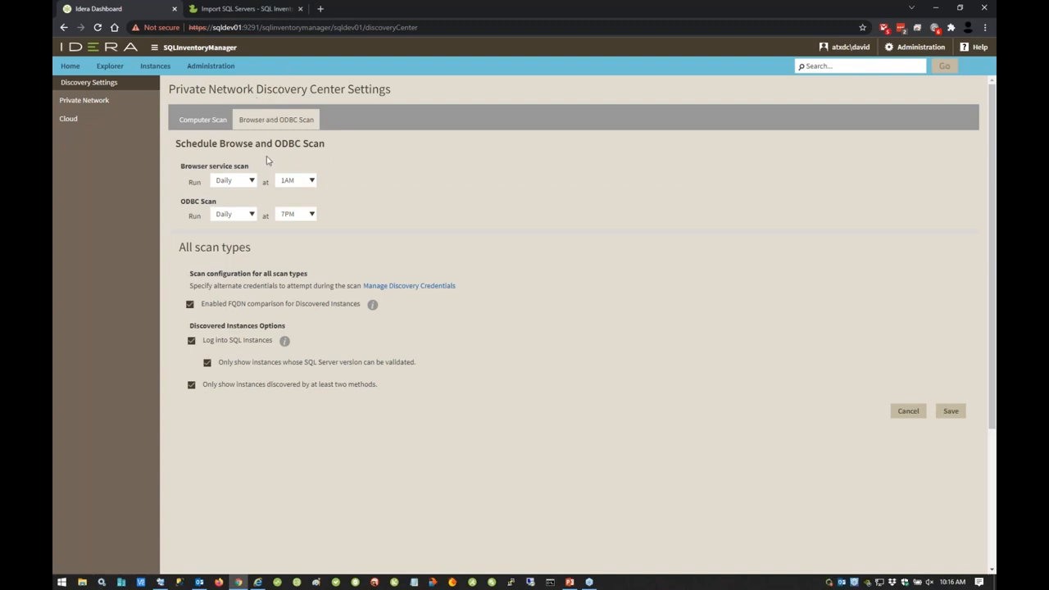
{"action": "left_click", "coordinate": [193, 123]}
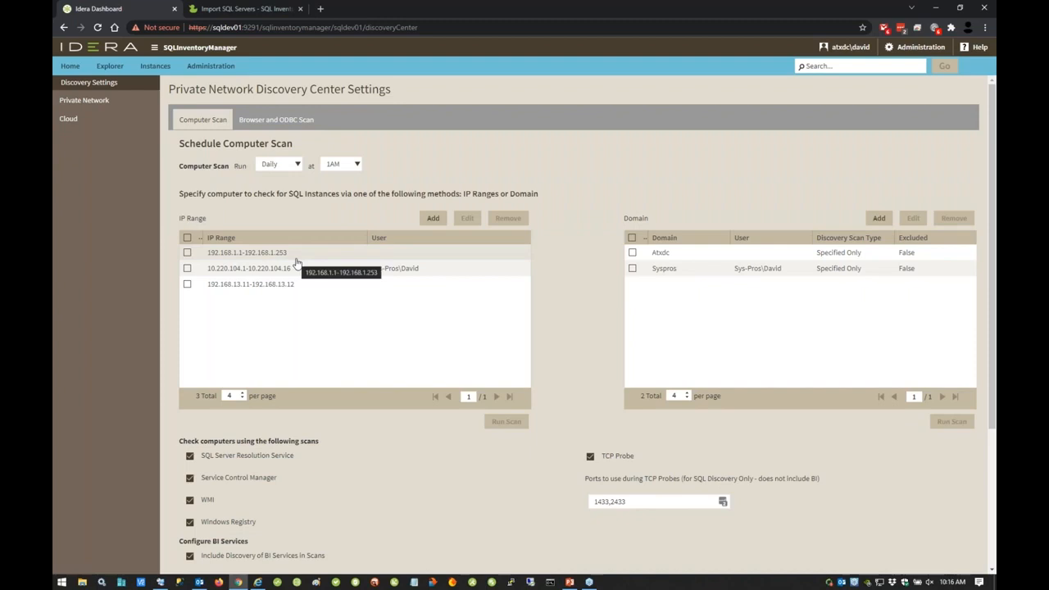
Step: Open the Auto Register options under Administration, review the edition exclusions, and close them without saving
{"action": "left_click", "coordinate": [156, 68]}
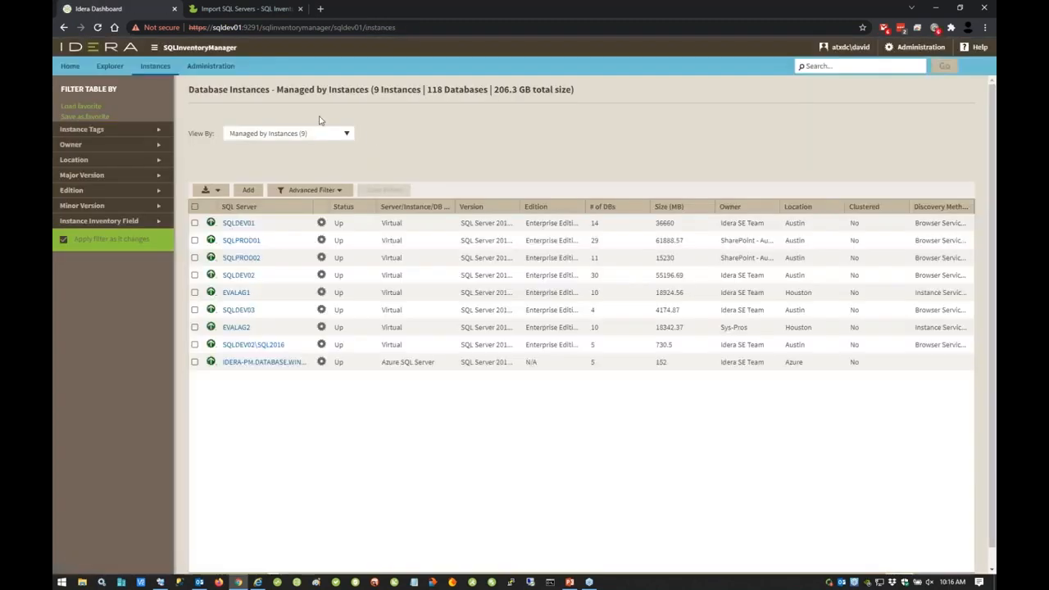
{"action": "left_click", "coordinate": [210, 67]}
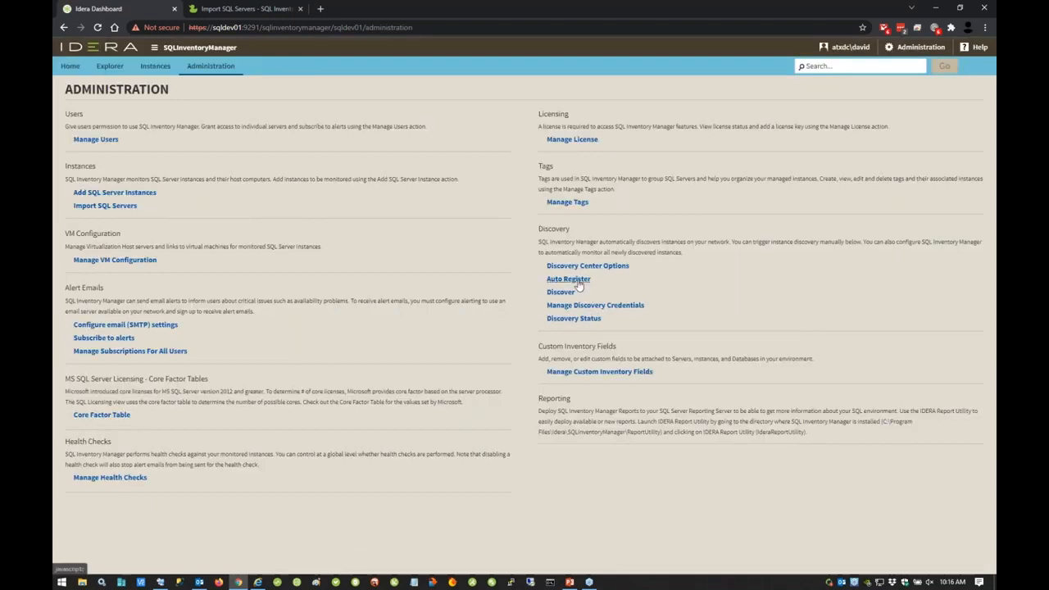
{"action": "left_click", "coordinate": [574, 279]}
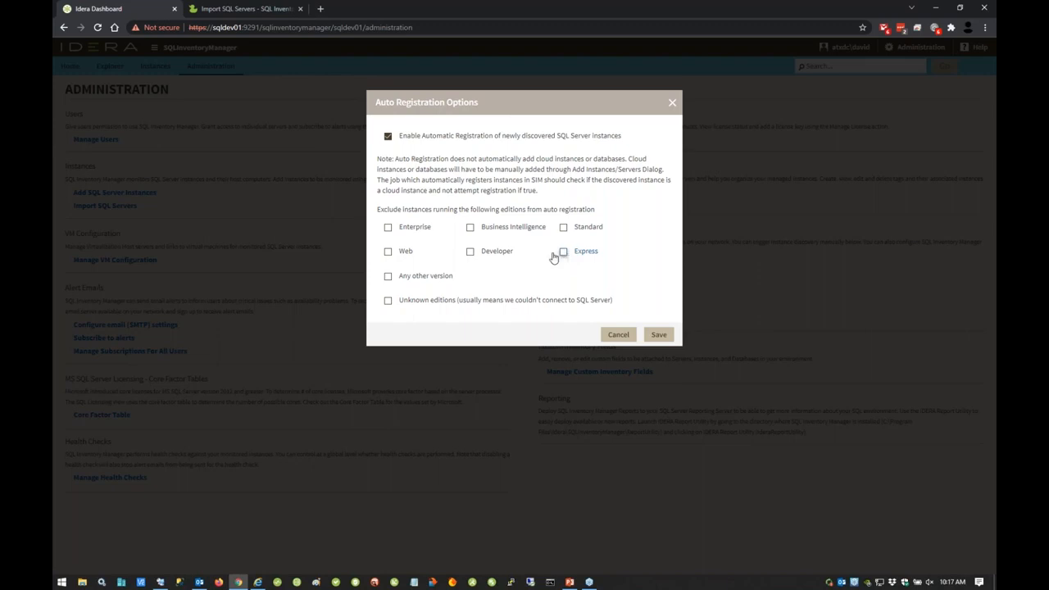
{"action": "left_click", "coordinate": [672, 103]}
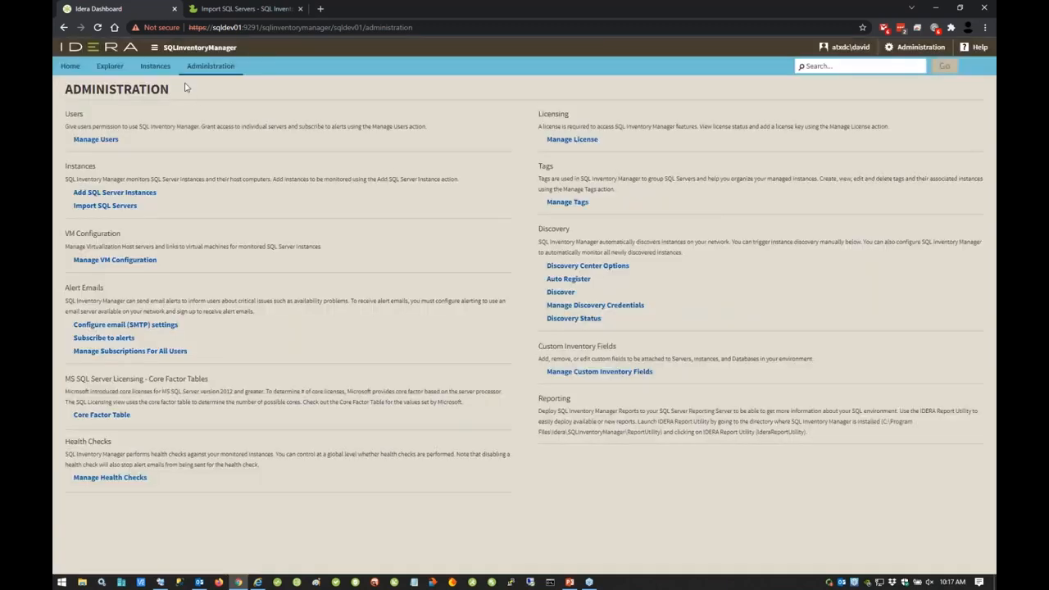
Step: View the Discovered Instances list on the instances page and return to the Managed by Instances view
{"action": "left_click", "coordinate": [161, 71]}
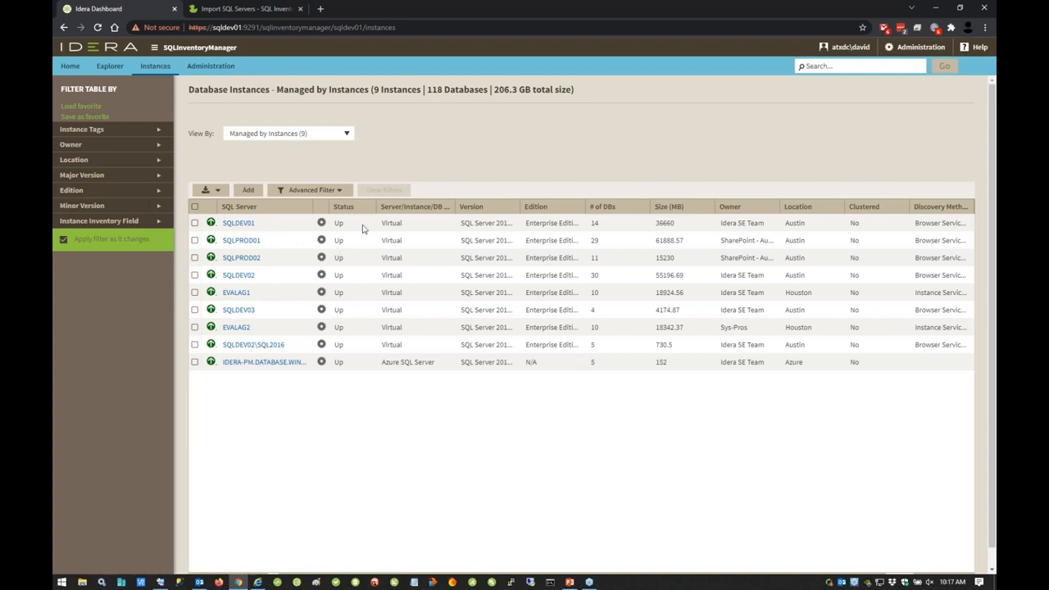
{"action": "left_click", "coordinate": [347, 133]}
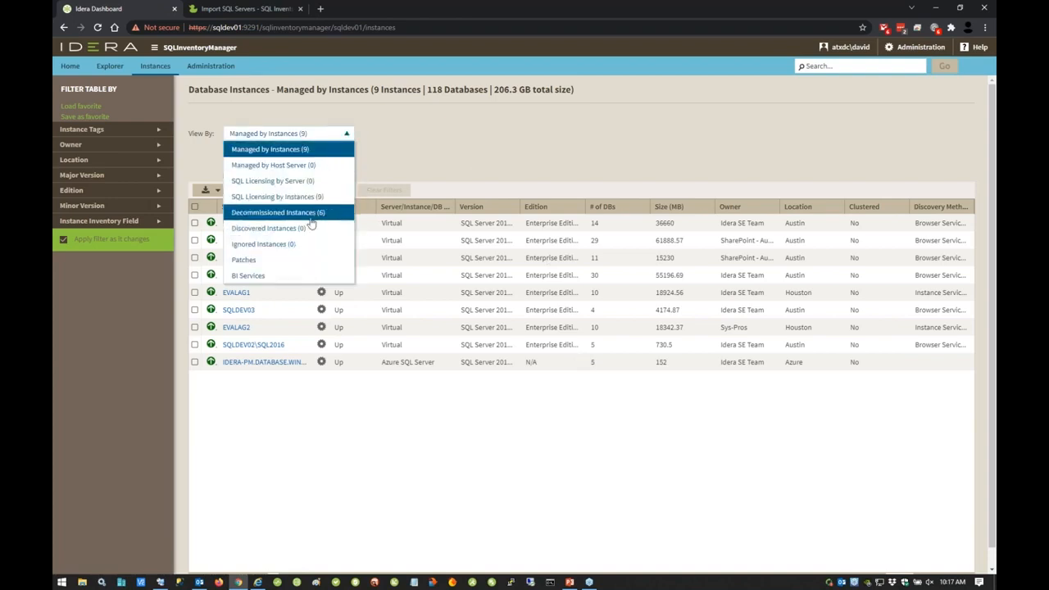
{"action": "left_click", "coordinate": [307, 230]}
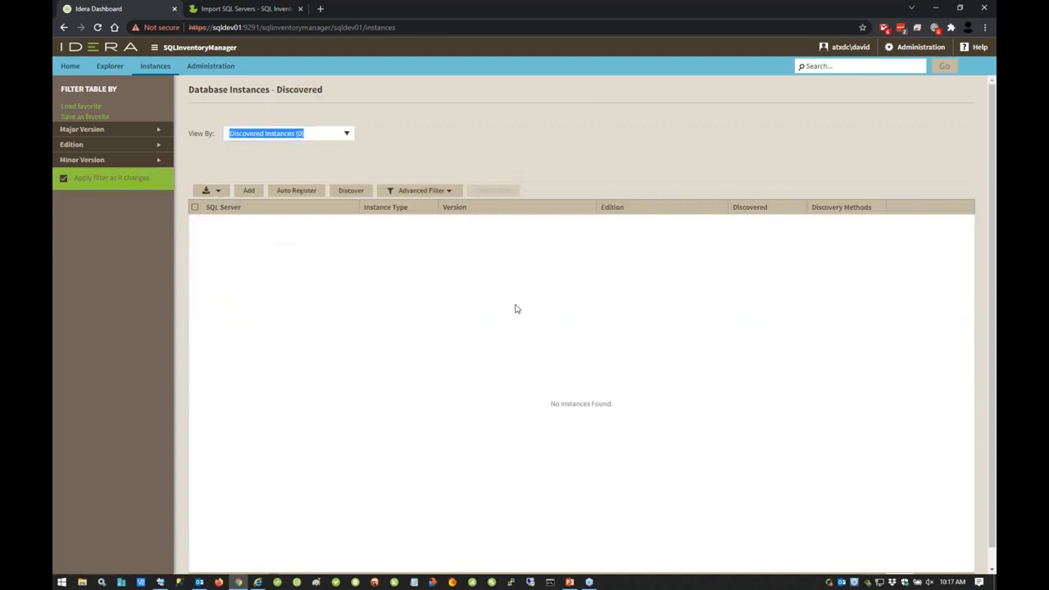
{"action": "left_click", "coordinate": [348, 135]}
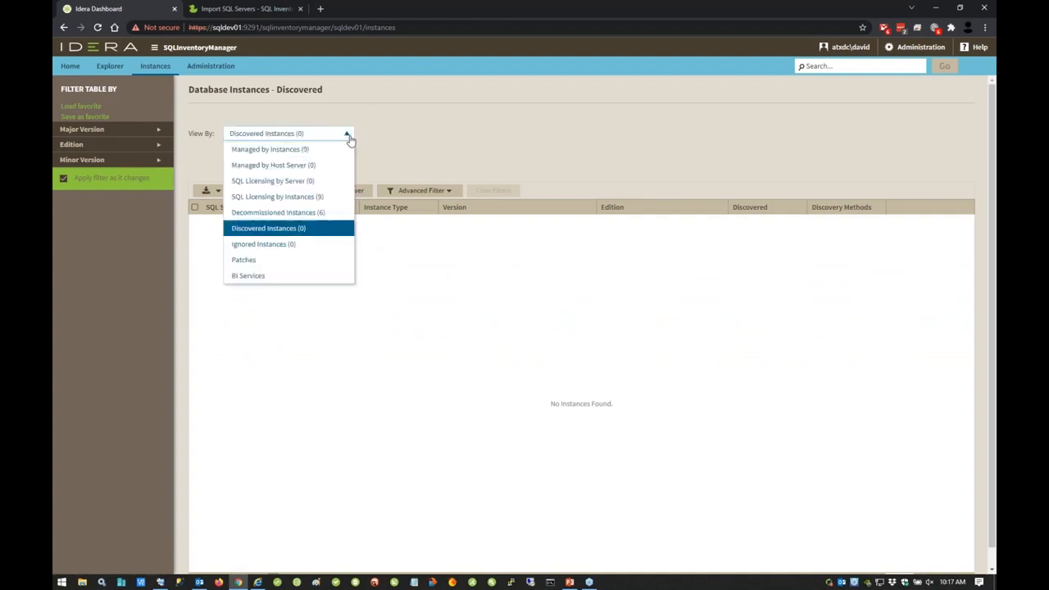
{"action": "left_click", "coordinate": [322, 153]}
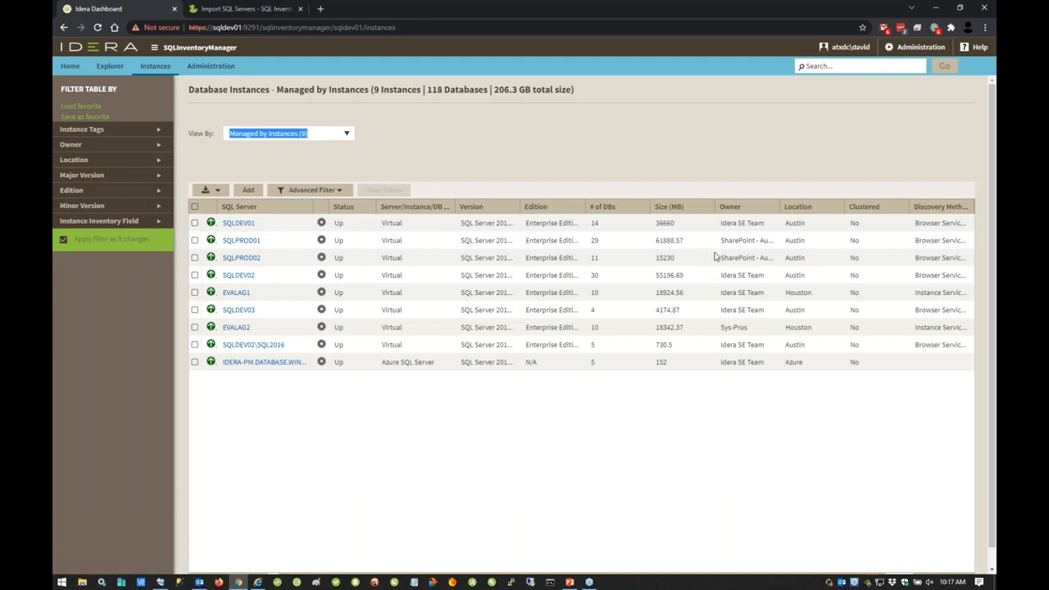
Step: Export the managed instances list as a PDF and open the downloaded Instances.pdf
{"action": "left_click", "coordinate": [217, 193]}
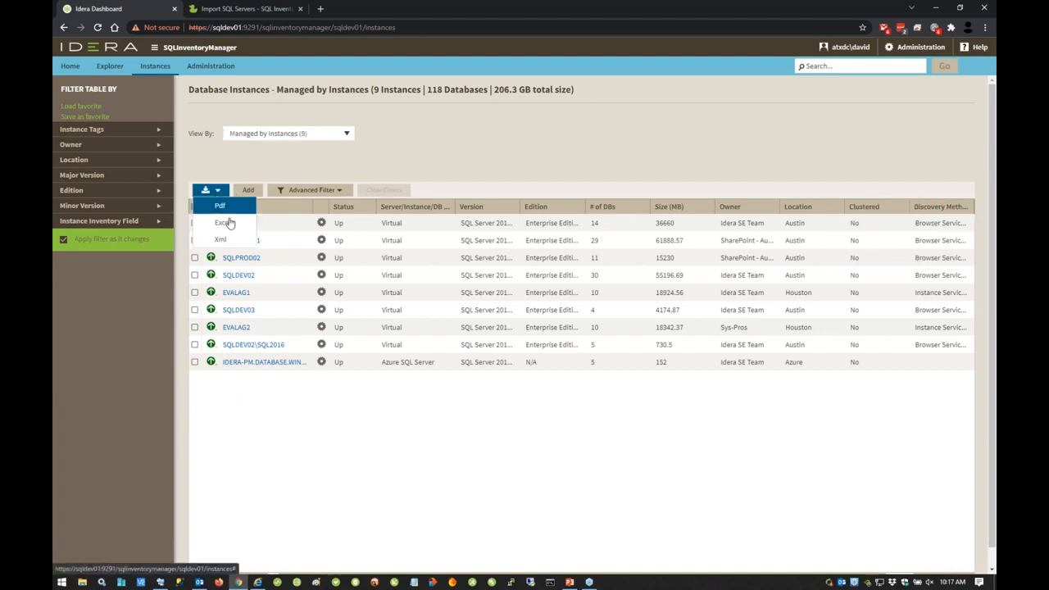
{"action": "left_click", "coordinate": [221, 207]}
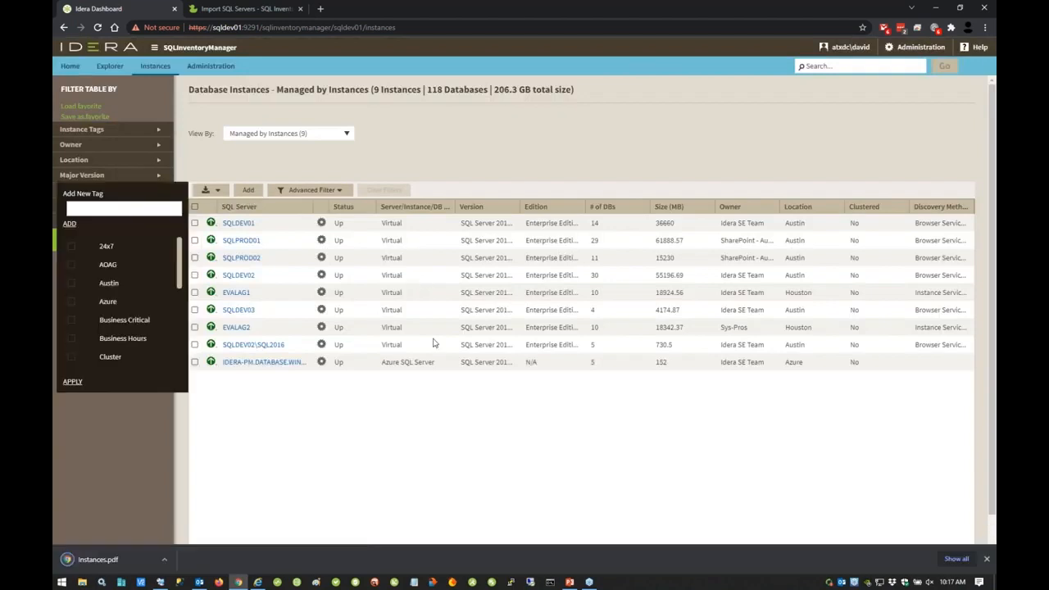
{"action": "left_click", "coordinate": [117, 558]}
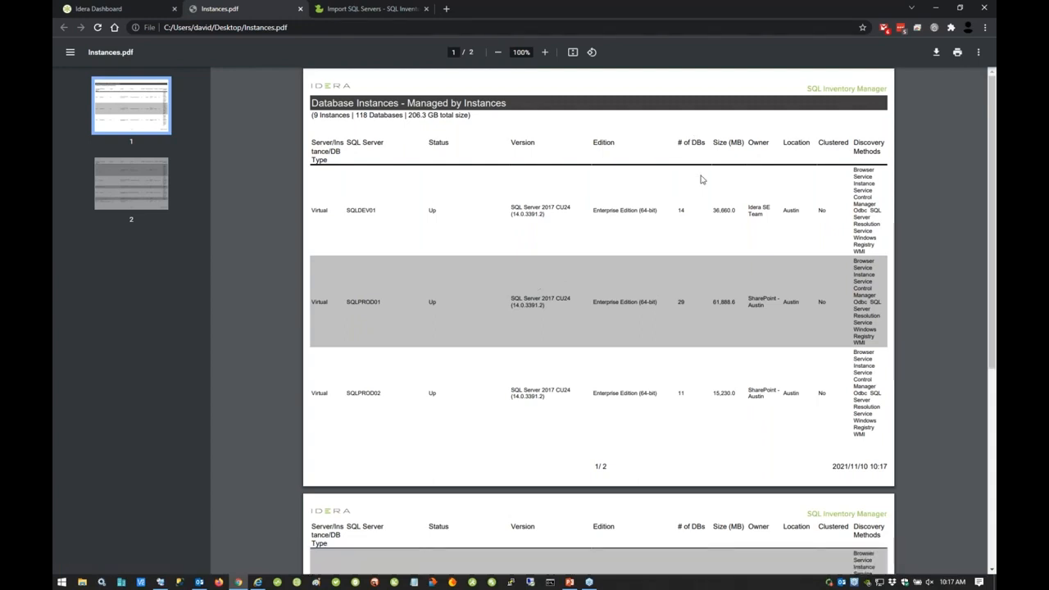
Step: Examine the Discovery Methods listed for SQLDEV01 in the exported PDF and return to the unobstructed instances list
{"action": "left_click_drag", "start_coordinate": [855, 170], "coordinate": [880, 210]}
{"action": "left_click", "coordinate": [864, 192]}
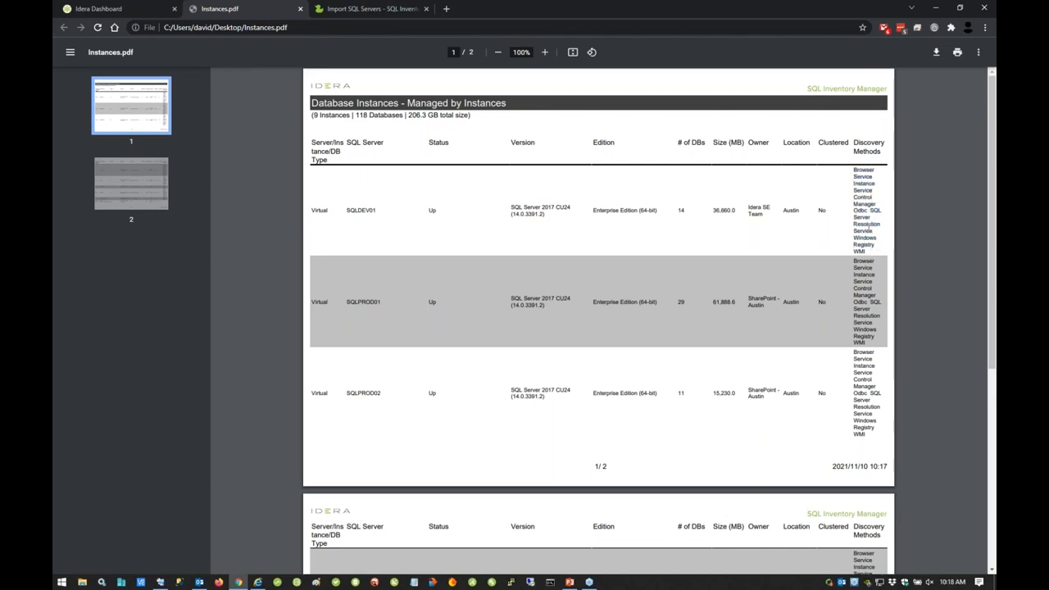
{"action": "mouse_move", "coordinate": [872, 249]}
{"action": "left_mouse_down"}
{"action": "mouse_move", "coordinate": [863, 170]}
{"action": "mouse_move", "coordinate": [865, 261]}
{"action": "left_mouse_up"}
{"action": "left_click", "coordinate": [300, 9]}
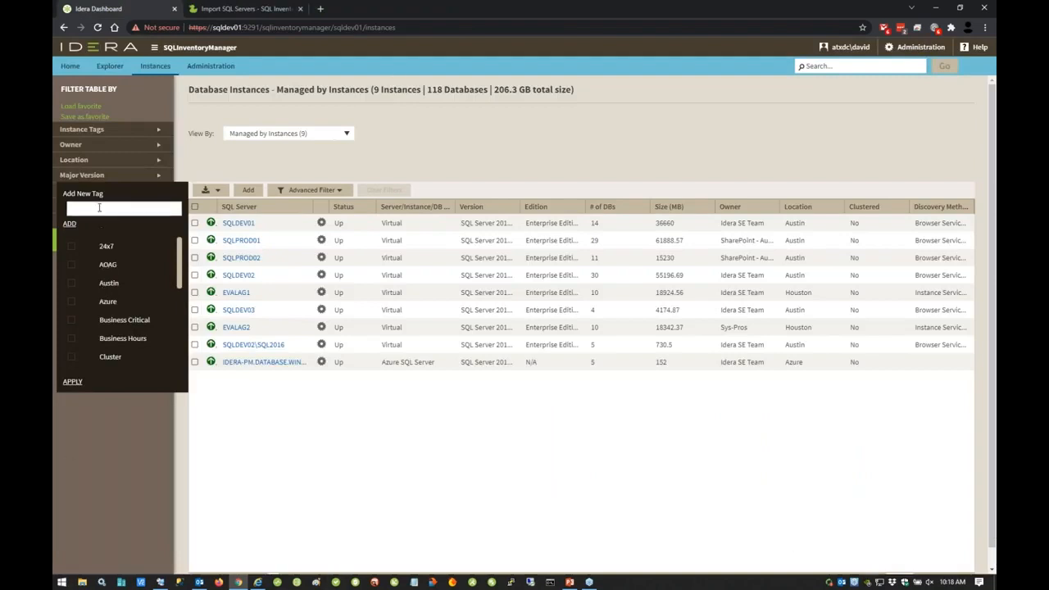
{"action": "left_click", "coordinate": [73, 382]}
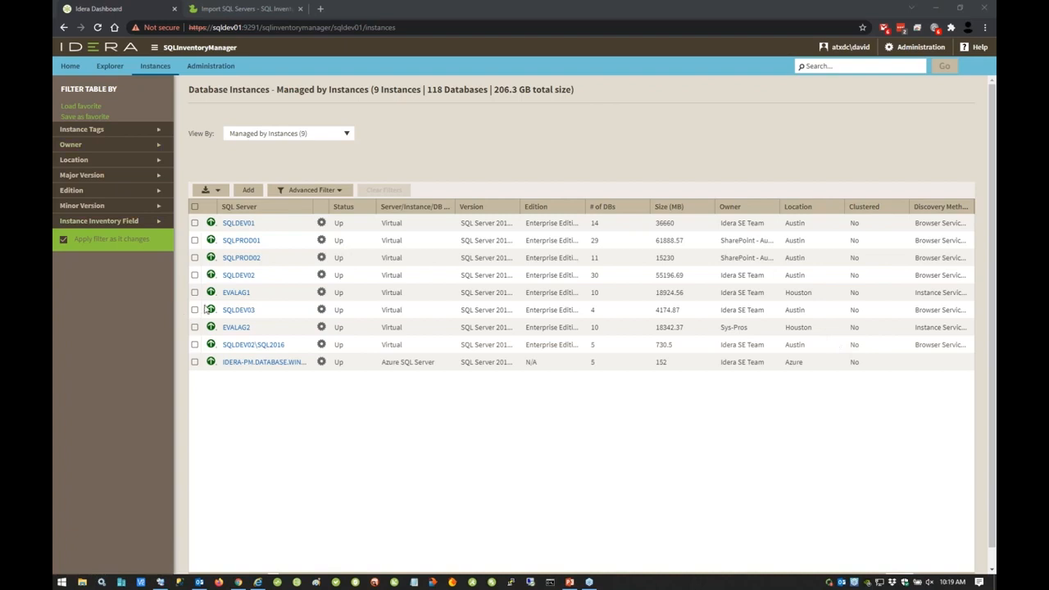
Step: Select all managed instances to view their bulk Edit Credentials options, close the dialog without saving, and leave all instances deselected
{"action": "left_click", "coordinate": [195, 207]}
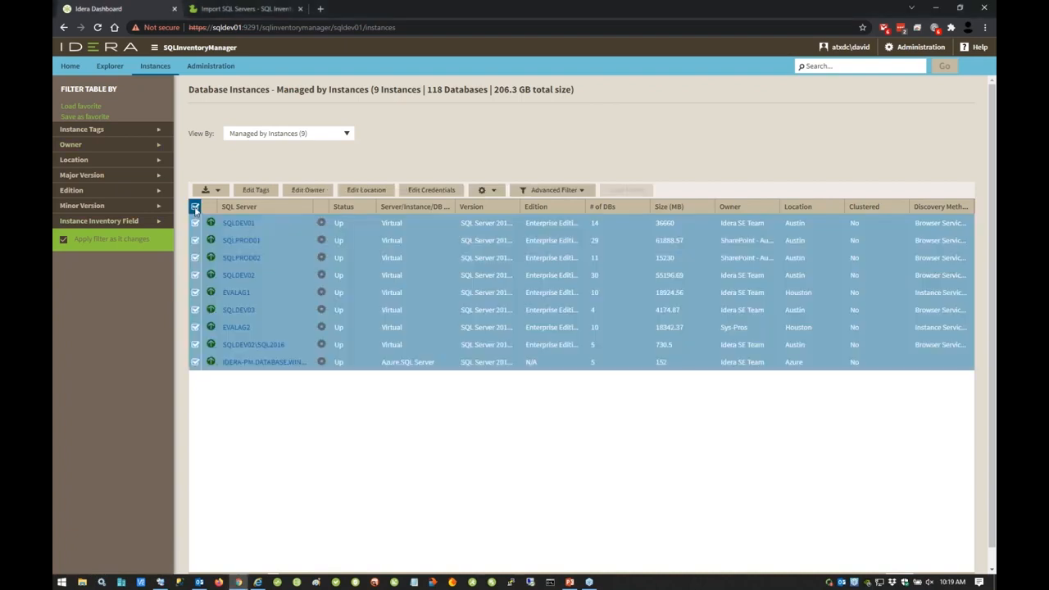
{"action": "left_click", "coordinate": [451, 190]}
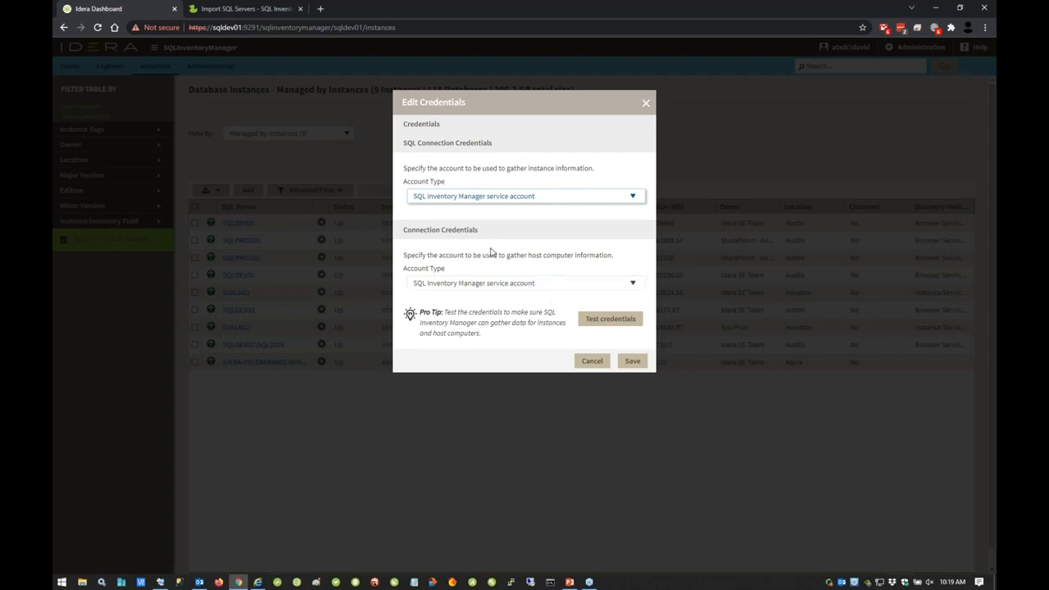
{"action": "left_click", "coordinate": [647, 105]}
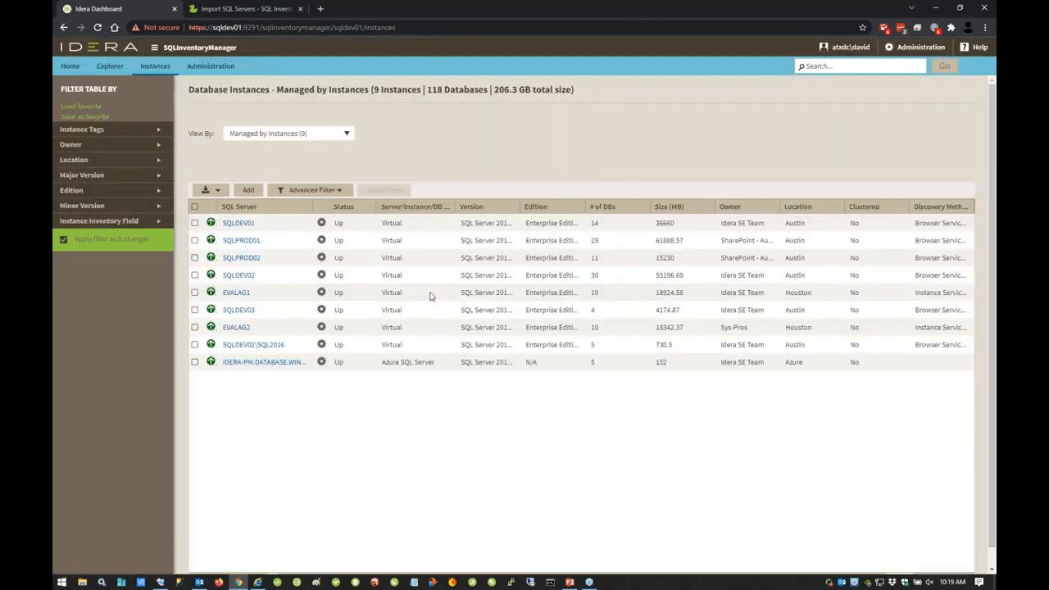
{"action": "left_click", "coordinate": [195, 207]}
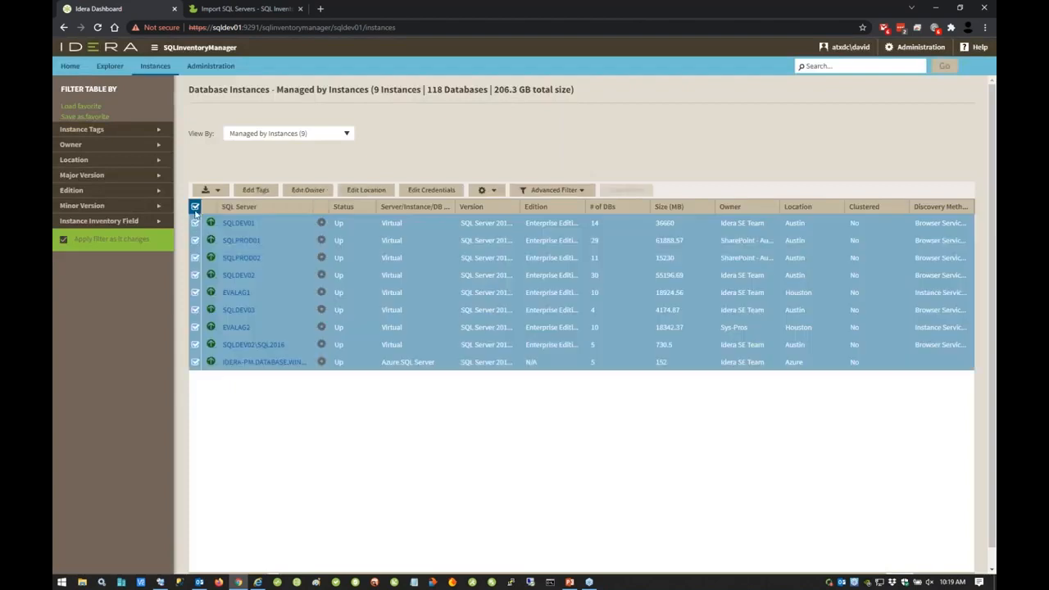
{"action": "left_click", "coordinate": [195, 208]}
Step: Open SQLDEV01's instance properties, inspect the owner choices and comments field, and close the dialog without saving
{"action": "left_click", "coordinate": [321, 225]}
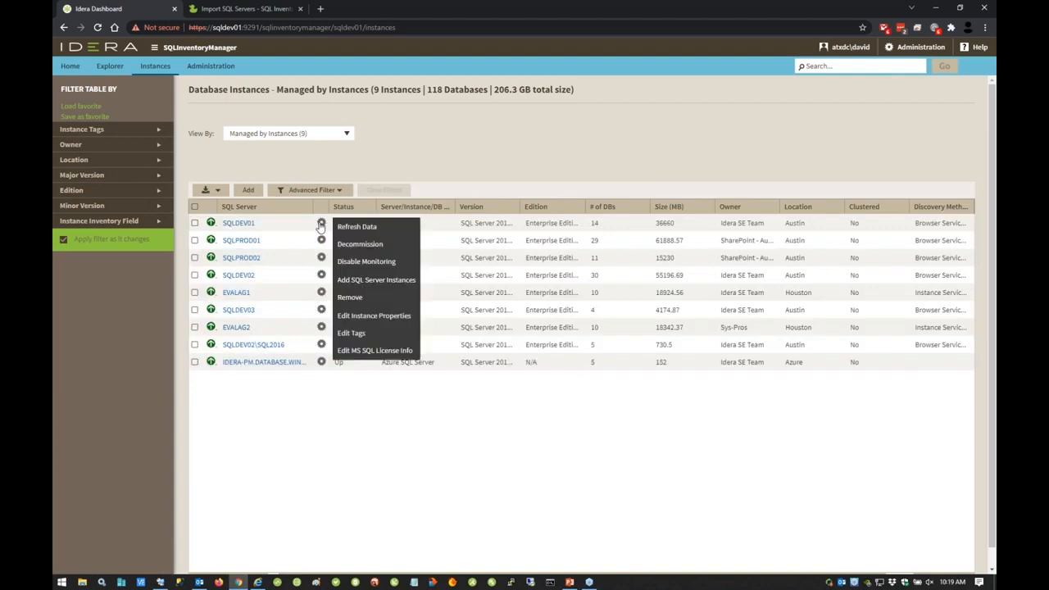
{"action": "left_click", "coordinate": [374, 317]}
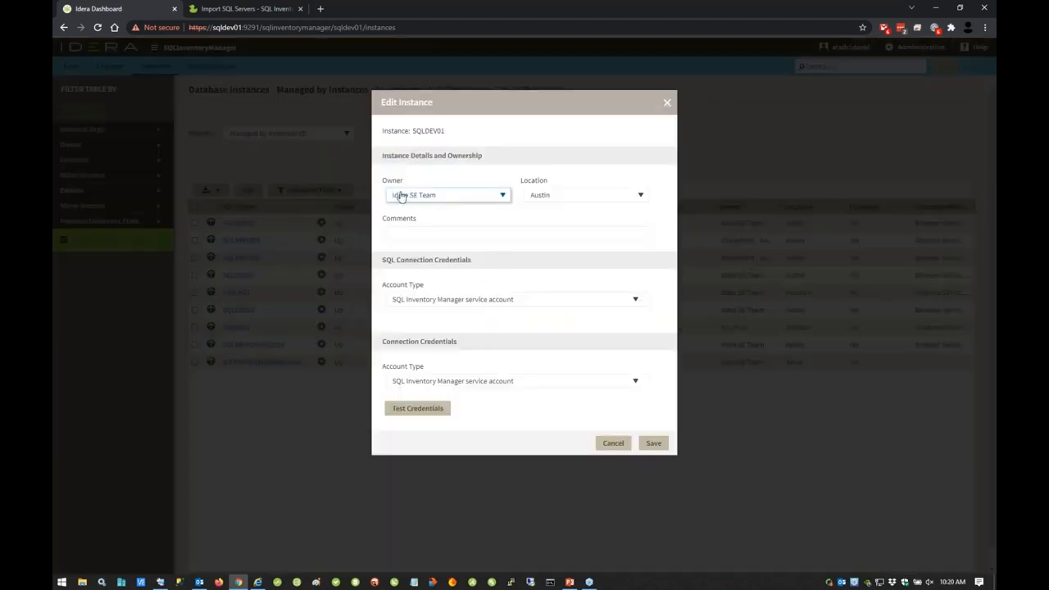
{"action": "left_click", "coordinate": [503, 200]}
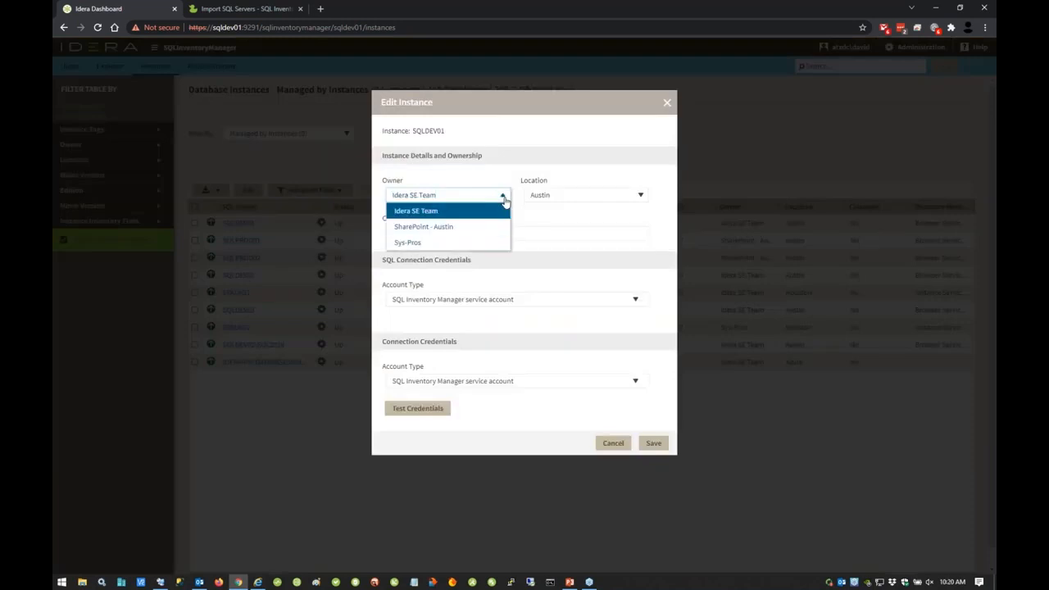
{"action": "left_click", "coordinate": [505, 202]}
{"action": "left_click", "coordinate": [531, 235]}
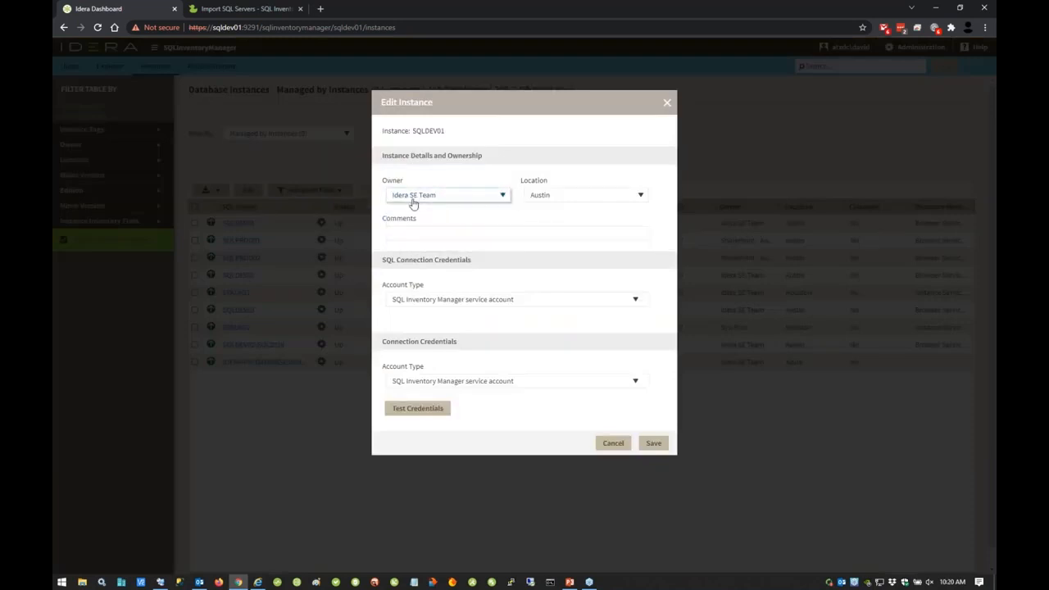
{"action": "left_click", "coordinate": [410, 233]}
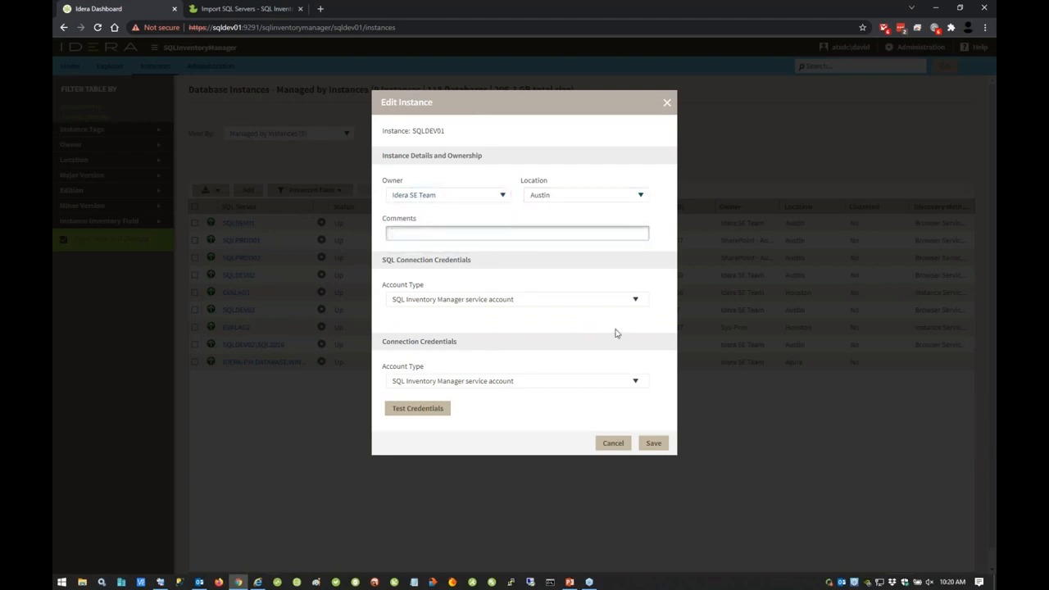
{"action": "left_click", "coordinate": [667, 103]}
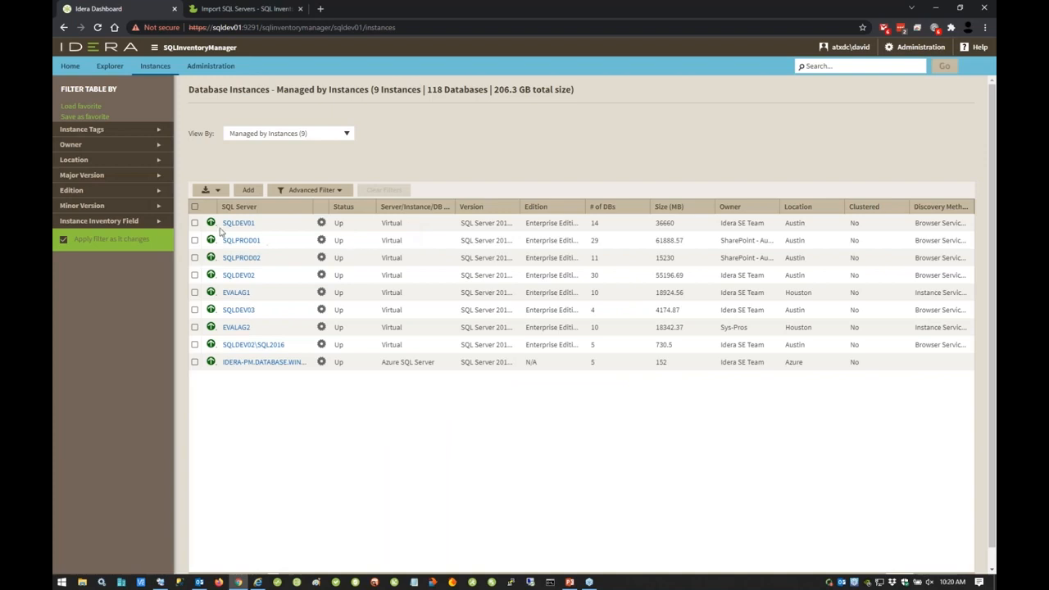
Step: Review the tags assigned to SQLDEV01 across the full tag list and apply the selection without changing any tags
{"action": "left_click", "coordinate": [195, 224]}
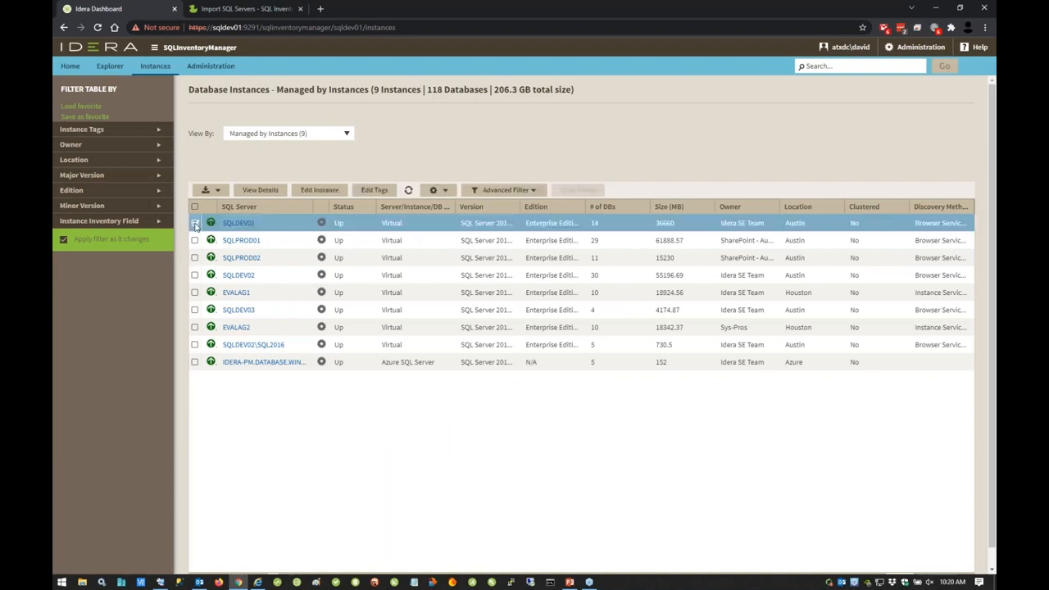
{"action": "left_click", "coordinate": [375, 190]}
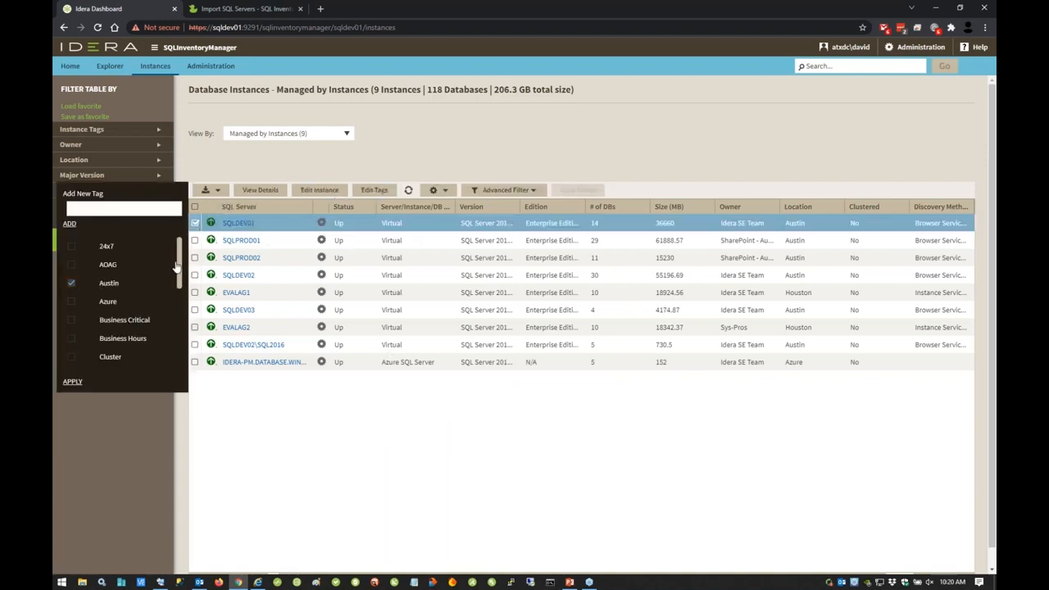
{"action": "scroll", "coordinate": [182, 270], "scroll_direction": "down", "scroll_amount": 1}
{"action": "scroll", "coordinate": [182, 271], "scroll_direction": "down", "scroll_amount": 2}
{"action": "scroll", "coordinate": [183, 270], "scroll_direction": "up", "scroll_amount": 3}
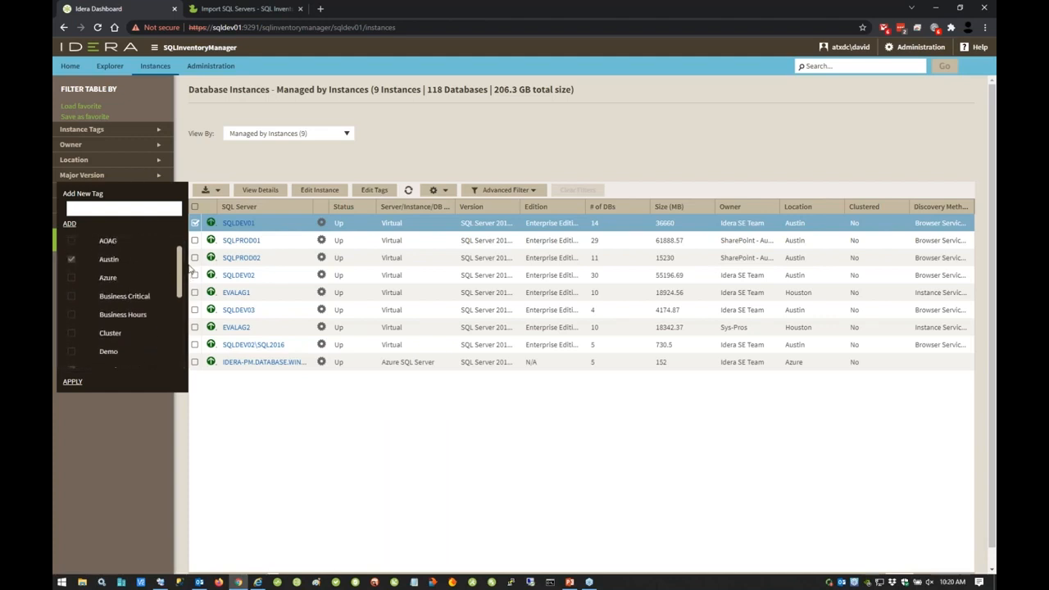
{"action": "scroll", "coordinate": [182, 264], "scroll_direction": "down", "scroll_amount": 3}
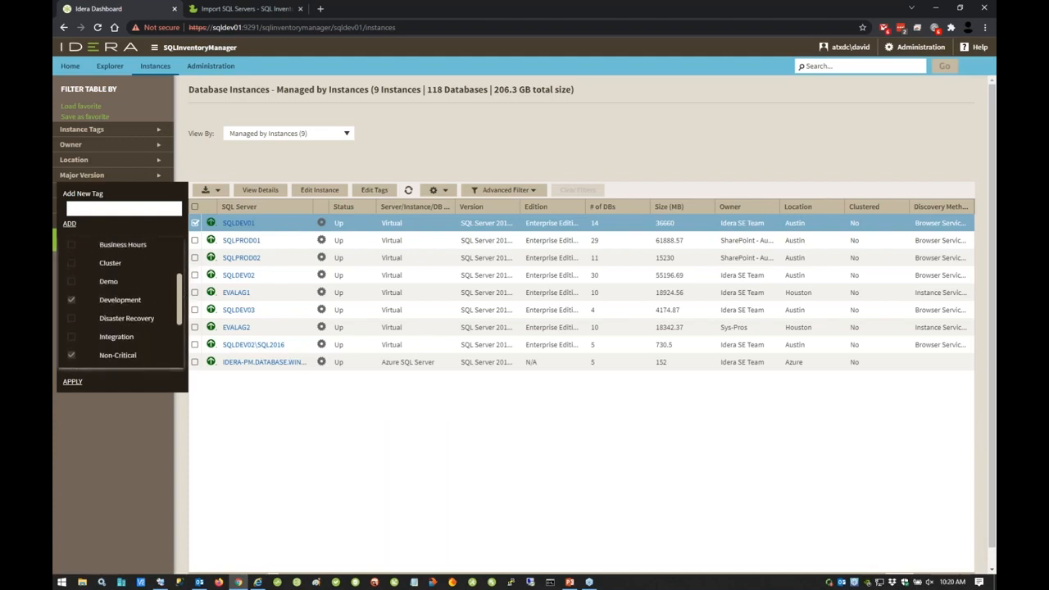
{"action": "scroll", "coordinate": [160, 311], "scroll_direction": "down", "scroll_amount": 2}
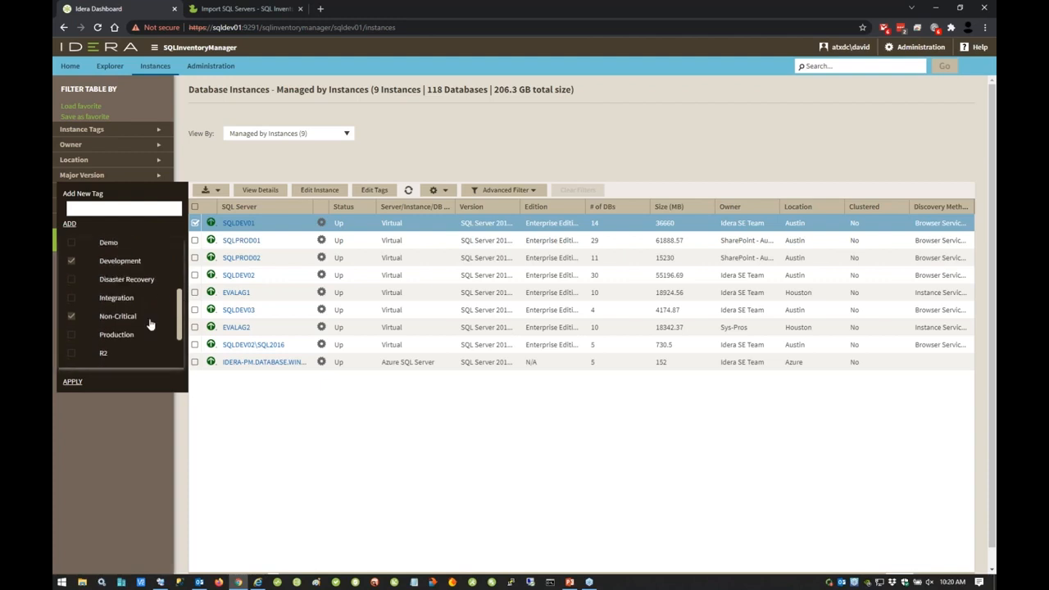
{"action": "scroll", "coordinate": [131, 316], "scroll_direction": "down", "scroll_amount": 3}
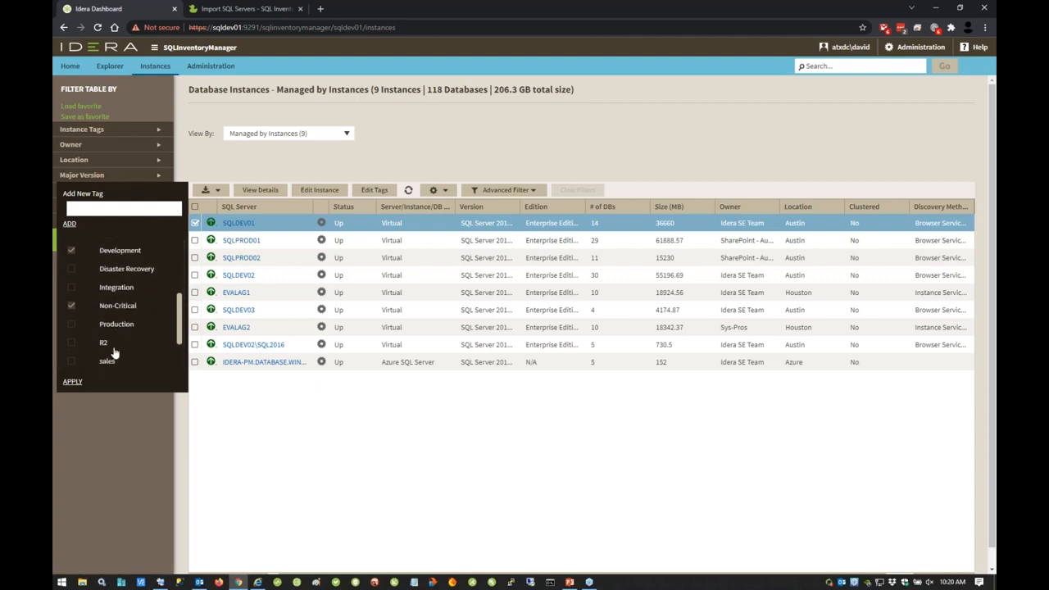
{"action": "scroll", "coordinate": [134, 322], "scroll_direction": "up", "scroll_amount": 10}
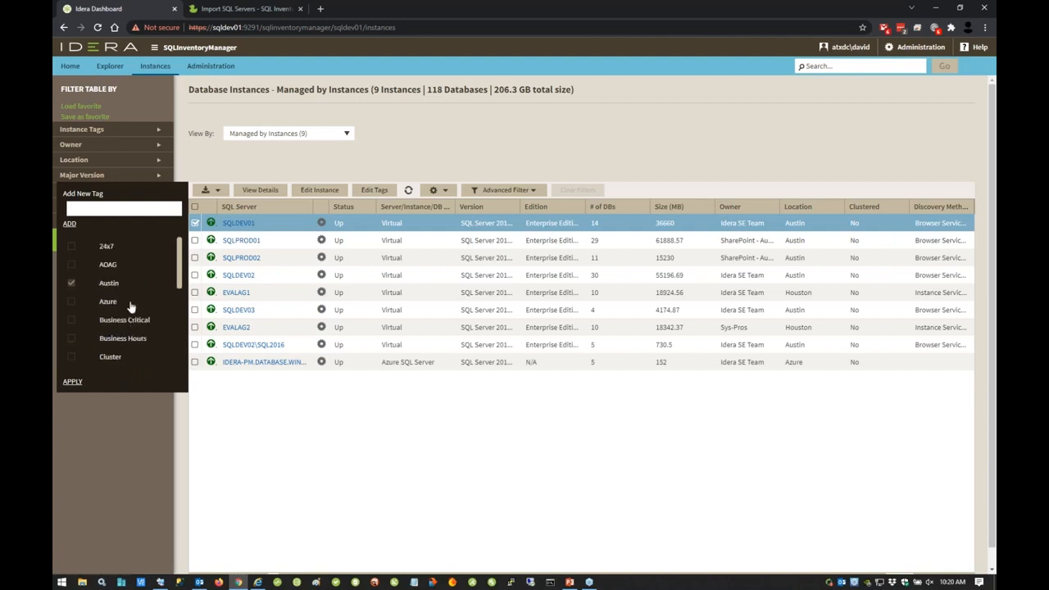
{"action": "left_click", "coordinate": [71, 382]}
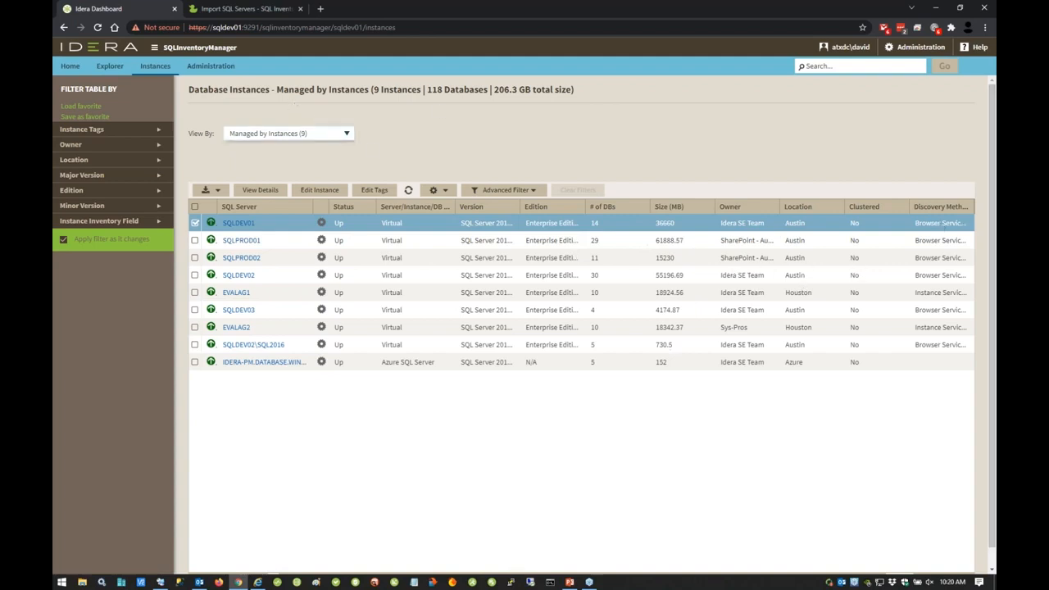
Step: Switch the instances list to the SQL Licensing by Instances view, inspect the Core Factor Table and close it
{"action": "left_click", "coordinate": [345, 134]}
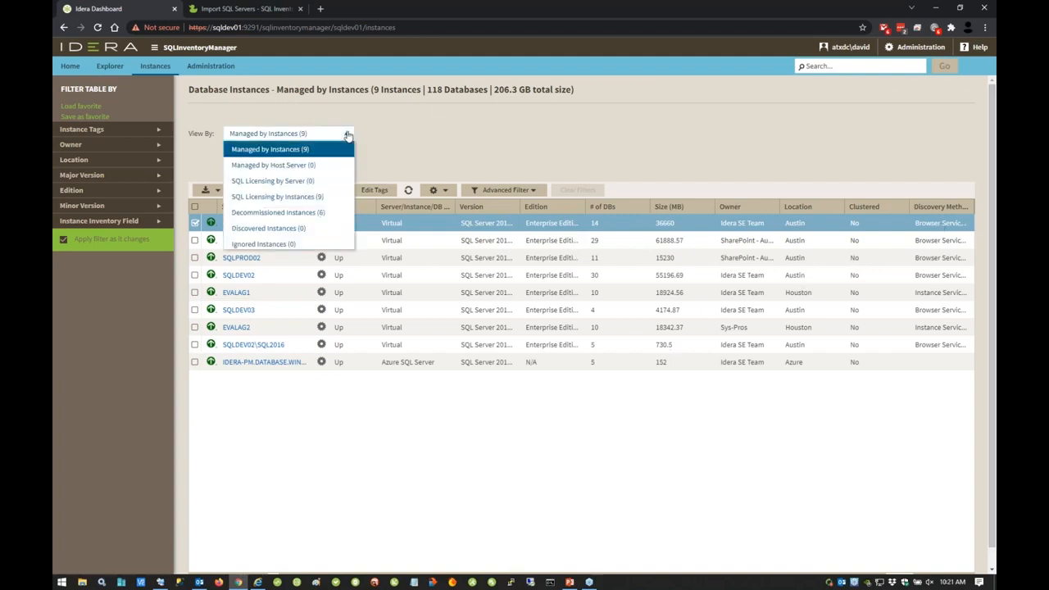
{"action": "left_click", "coordinate": [317, 196]}
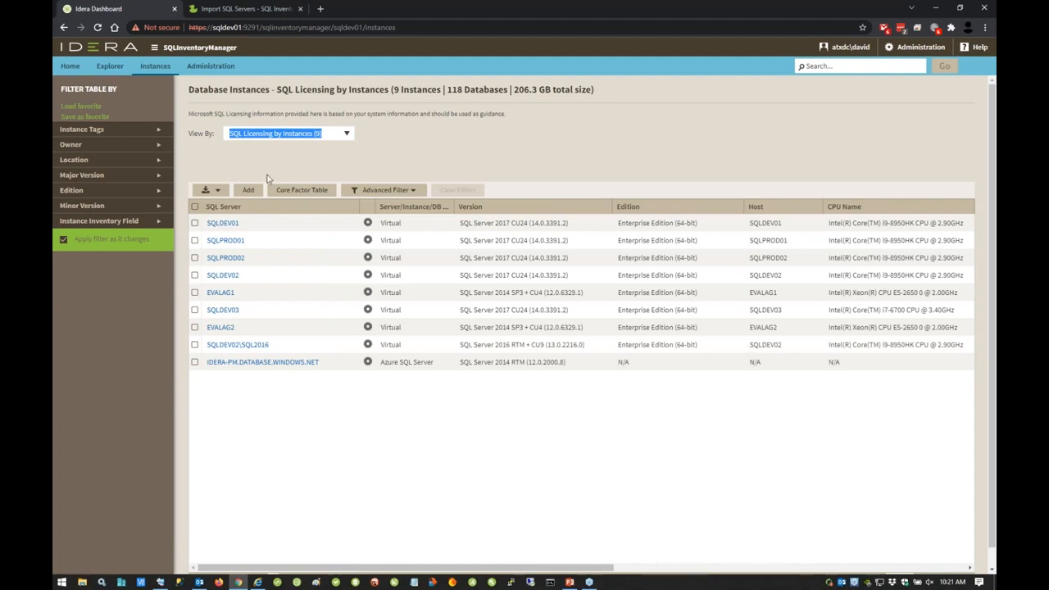
{"action": "left_click", "coordinate": [303, 191]}
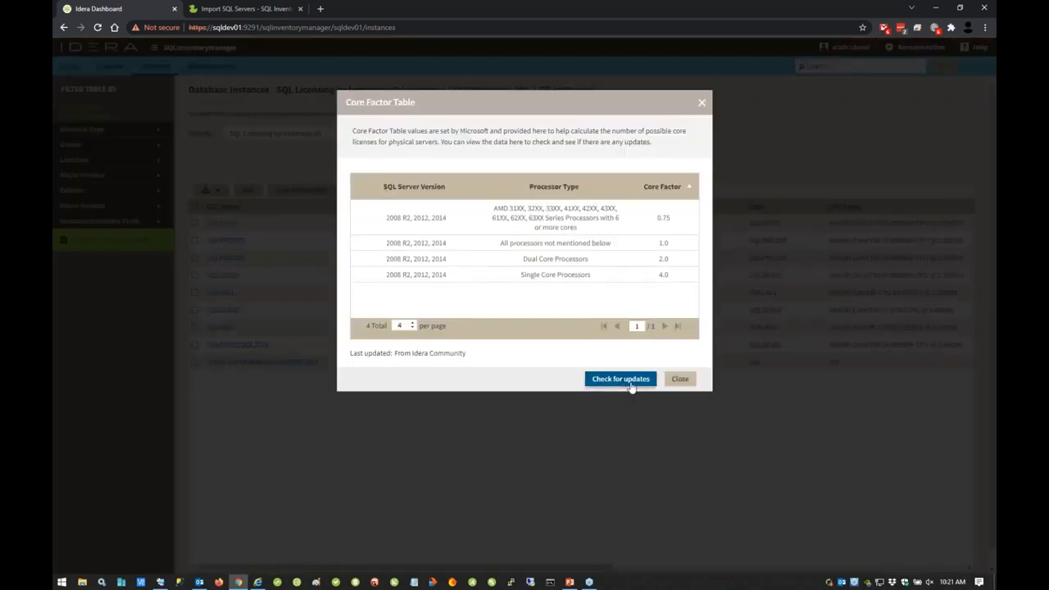
{"action": "left_click", "coordinate": [702, 102]}
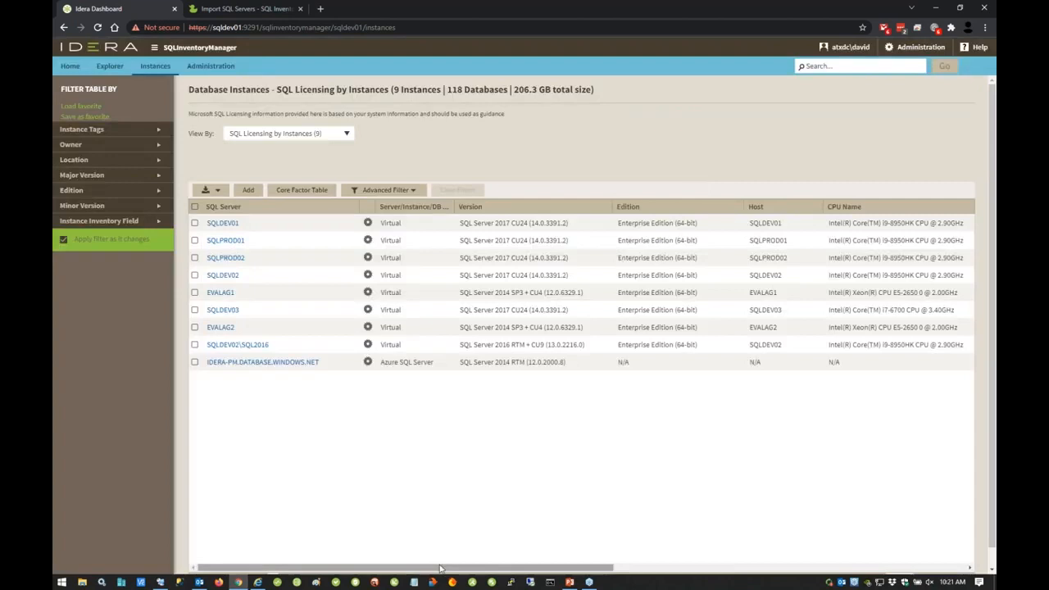
Step: Mark EVALAG1, SQLDEV03 and EVALAG2 as Fully Licensed with SA and display the export formats for the licensing list
{"action": "left_click_drag", "start_coordinate": [445, 566], "coordinate": [711, 565]}
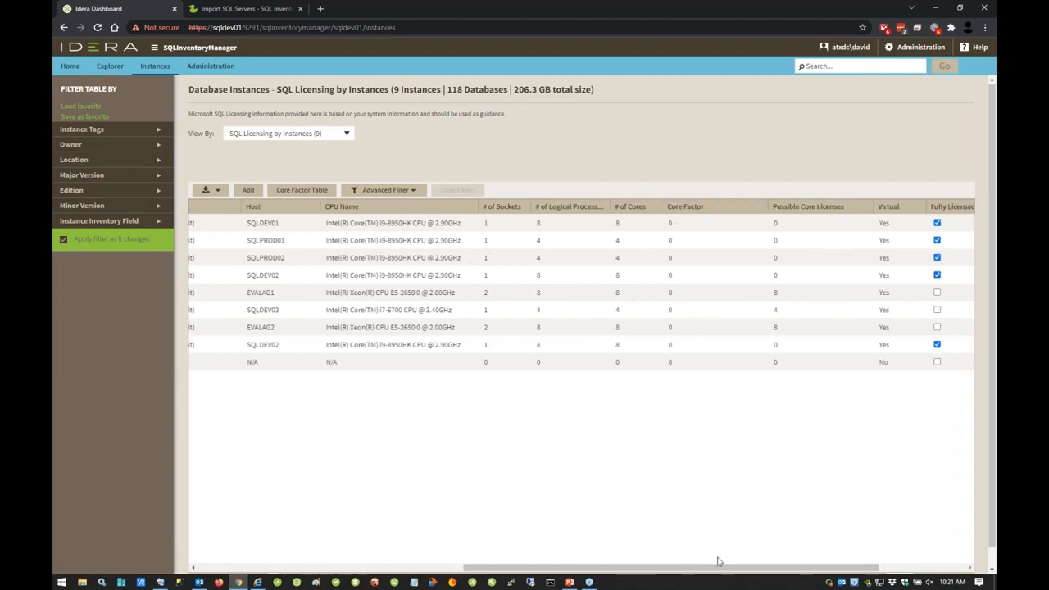
{"action": "left_click_drag", "start_coordinate": [722, 569], "coordinate": [824, 565]}
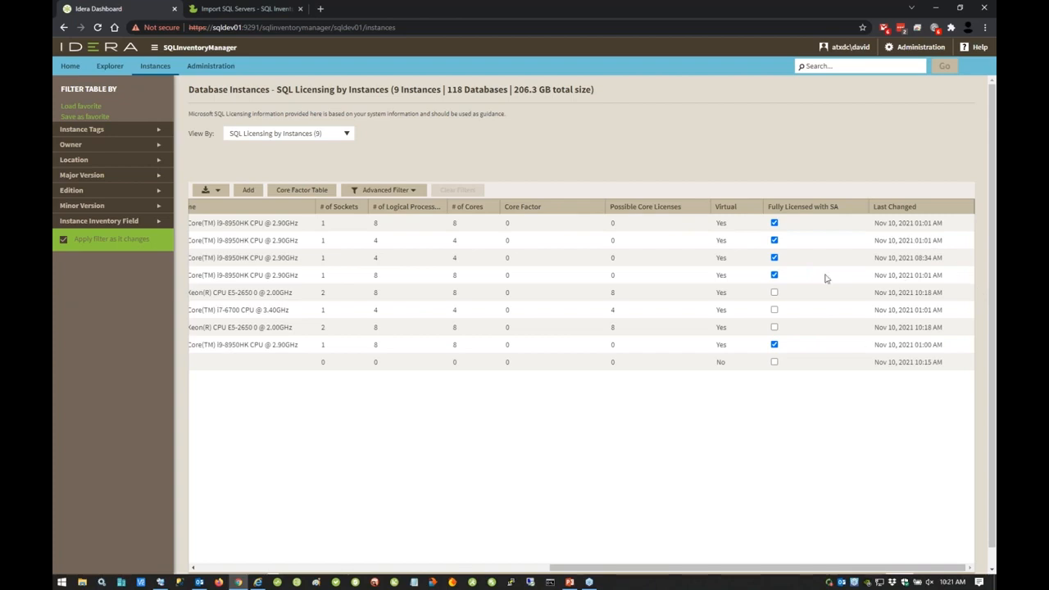
{"action": "left_click", "coordinate": [775, 294]}
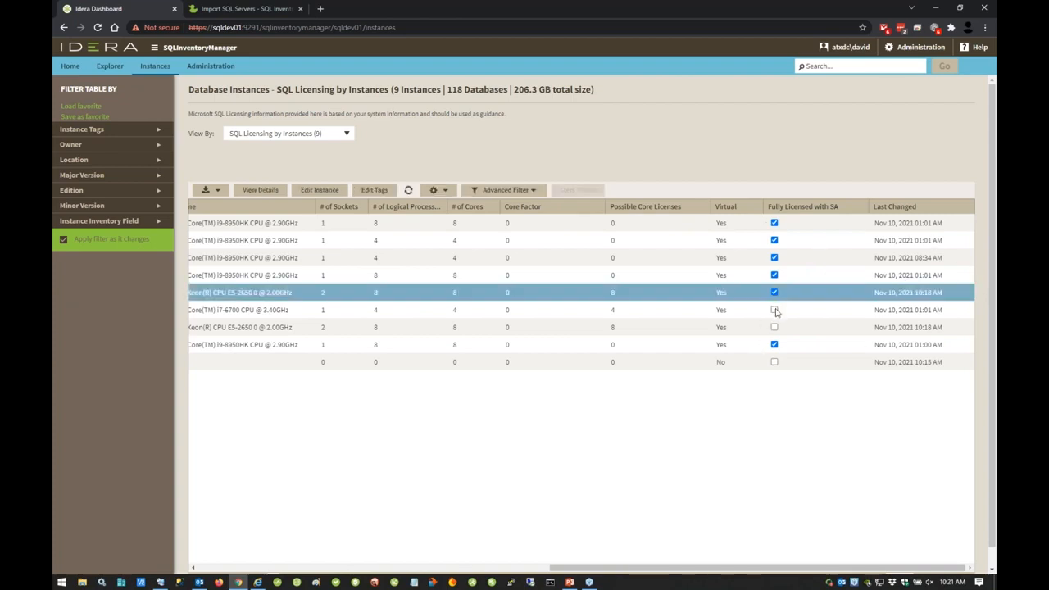
{"action": "left_click", "coordinate": [774, 310]}
{"action": "left_click", "coordinate": [775, 329]}
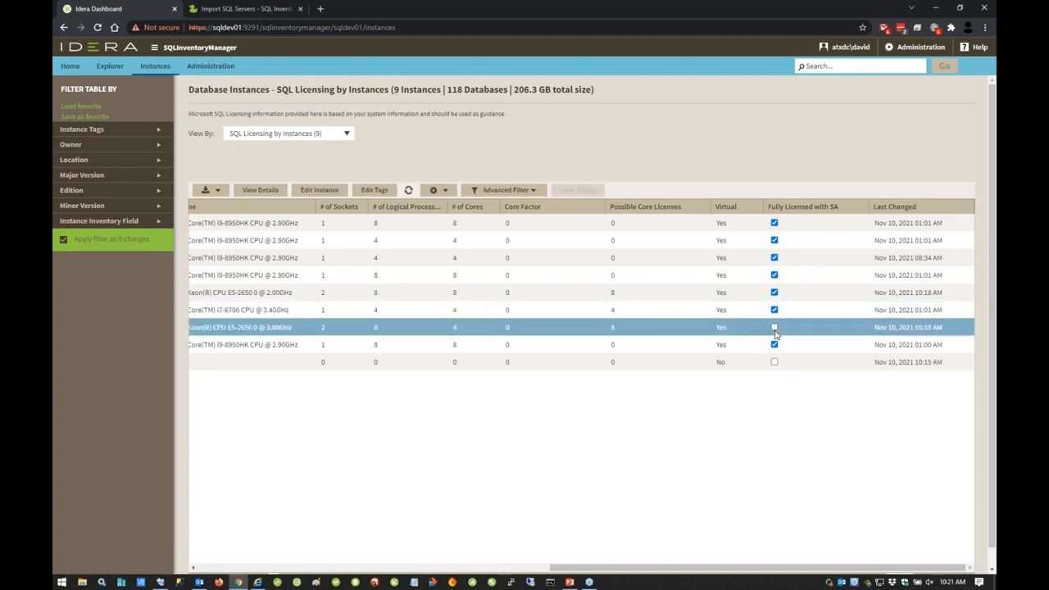
{"action": "left_click", "coordinate": [775, 328]}
{"action": "left_click_drag", "start_coordinate": [598, 572], "coordinate": [199, 567]}
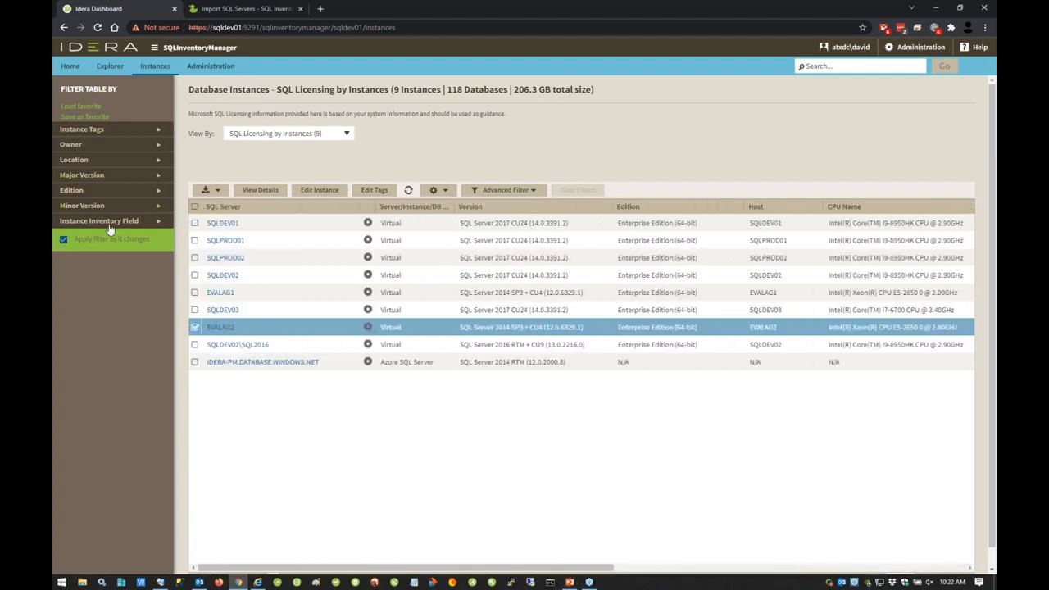
{"action": "left_click", "coordinate": [211, 191]}
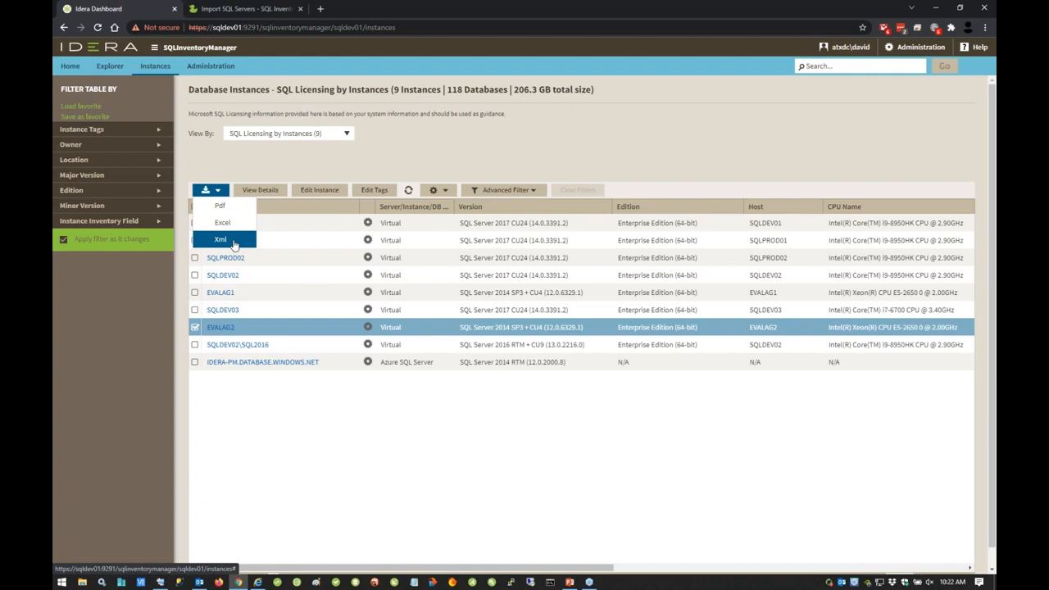
Step: Switch to the BI Services view and filter the list to SSRS services
{"action": "left_click", "coordinate": [346, 134]}
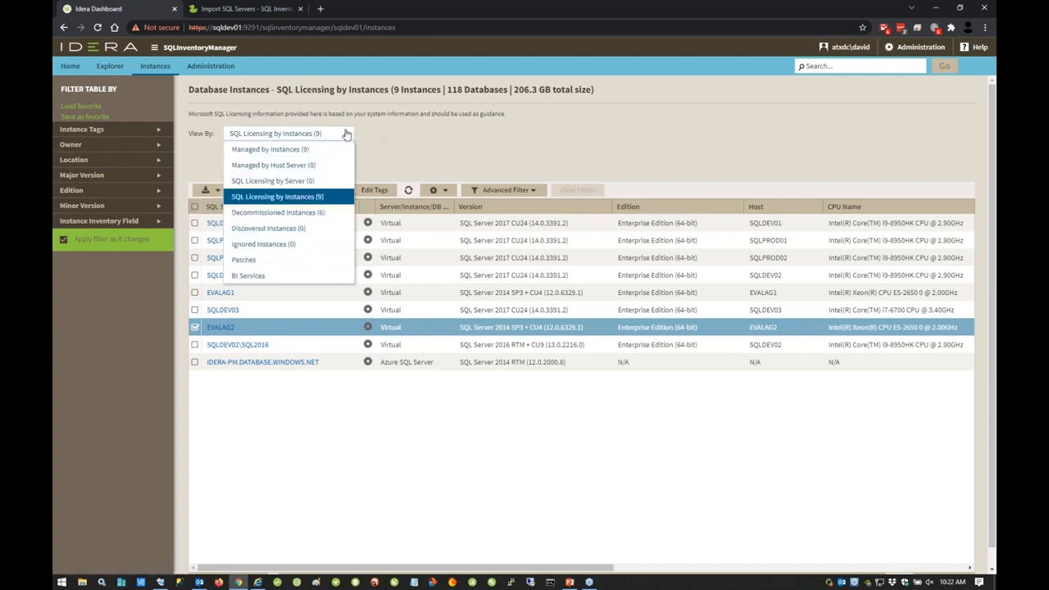
{"action": "left_click", "coordinate": [276, 278]}
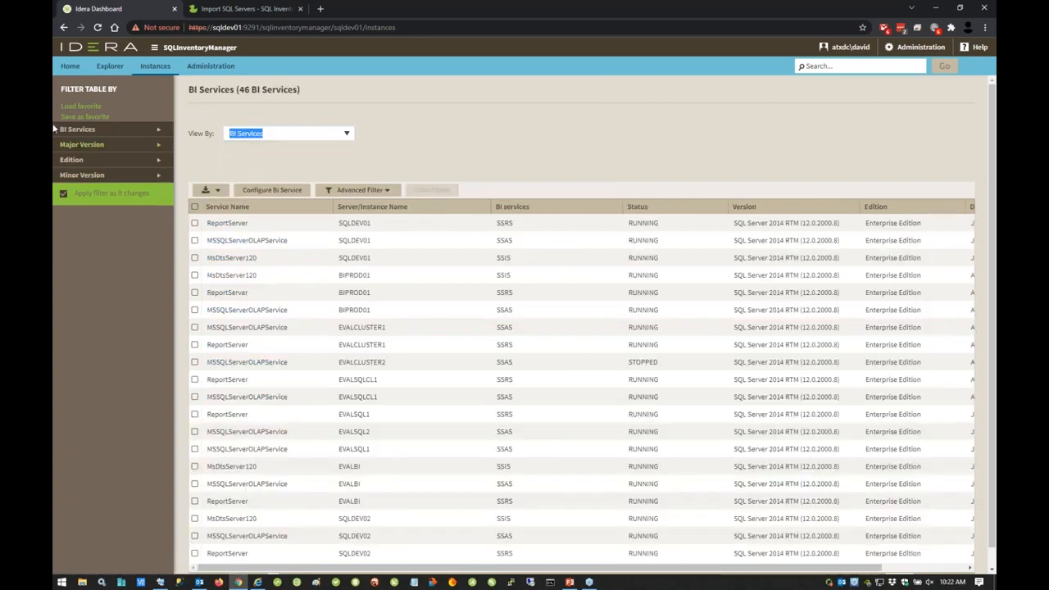
{"action": "left_click", "coordinate": [158, 129]}
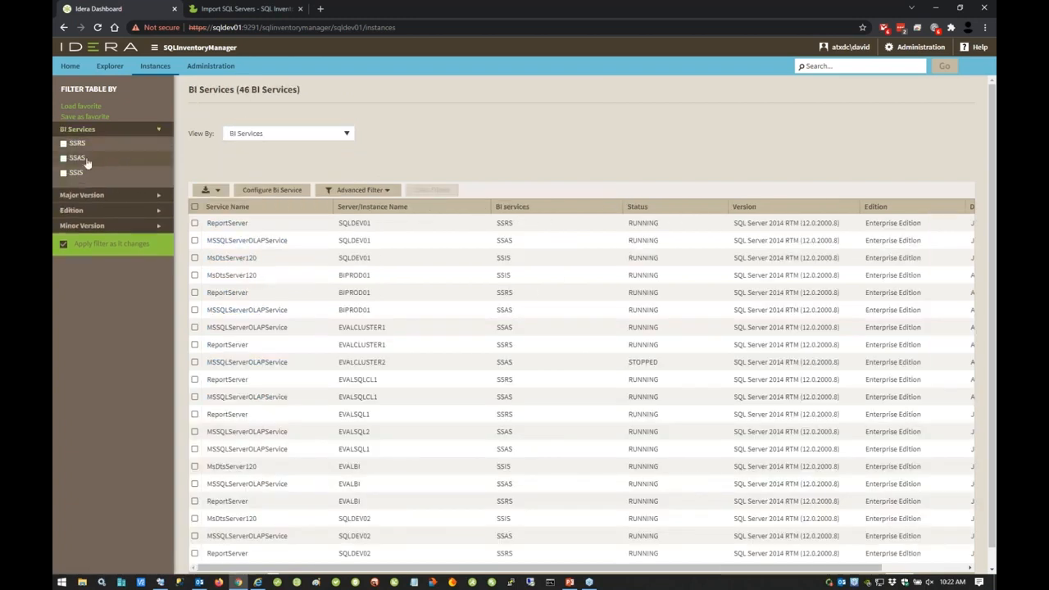
{"action": "left_click", "coordinate": [63, 143]}
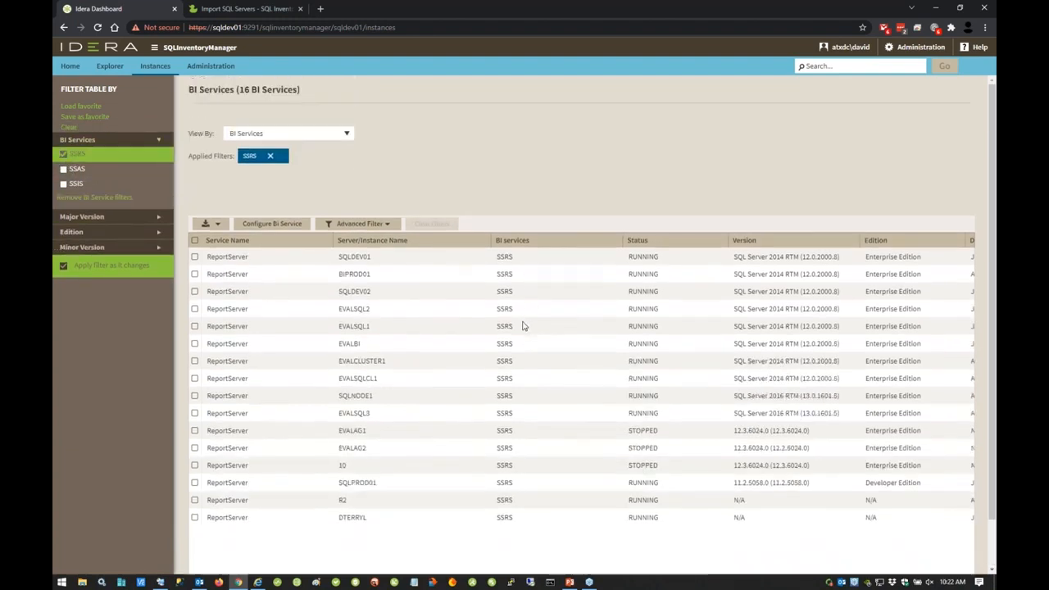
Step: Switch to the Patches view, inspect the available hotfixes for SQLDEV01 and close the updates dialog
{"action": "left_click", "coordinate": [316, 134]}
{"action": "left_click", "coordinate": [287, 259]}
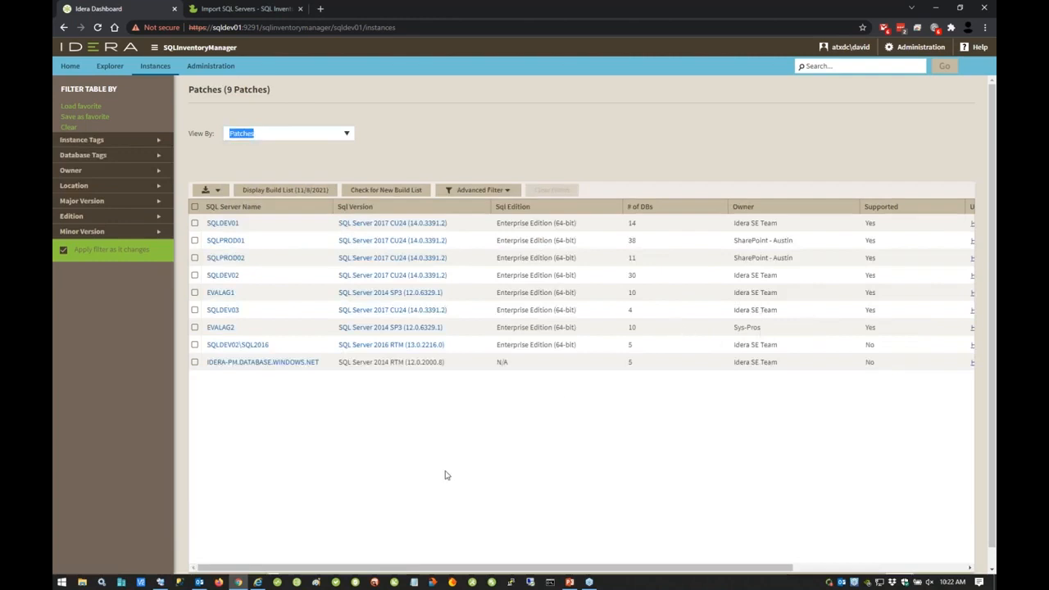
{"action": "left_click_drag", "start_coordinate": [391, 568], "coordinate": [509, 569]}
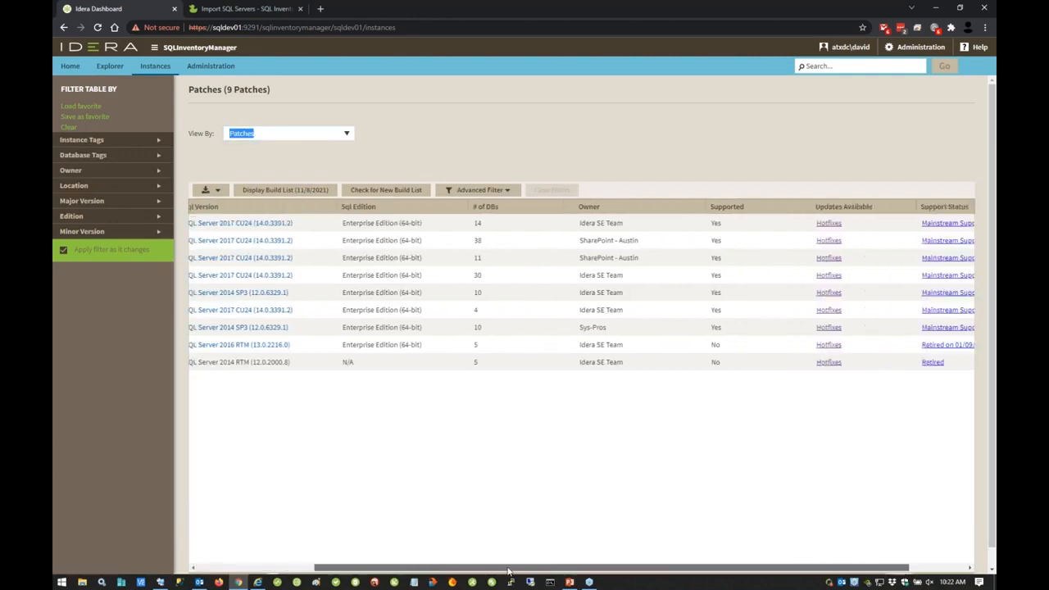
{"action": "left_click", "coordinate": [826, 224]}
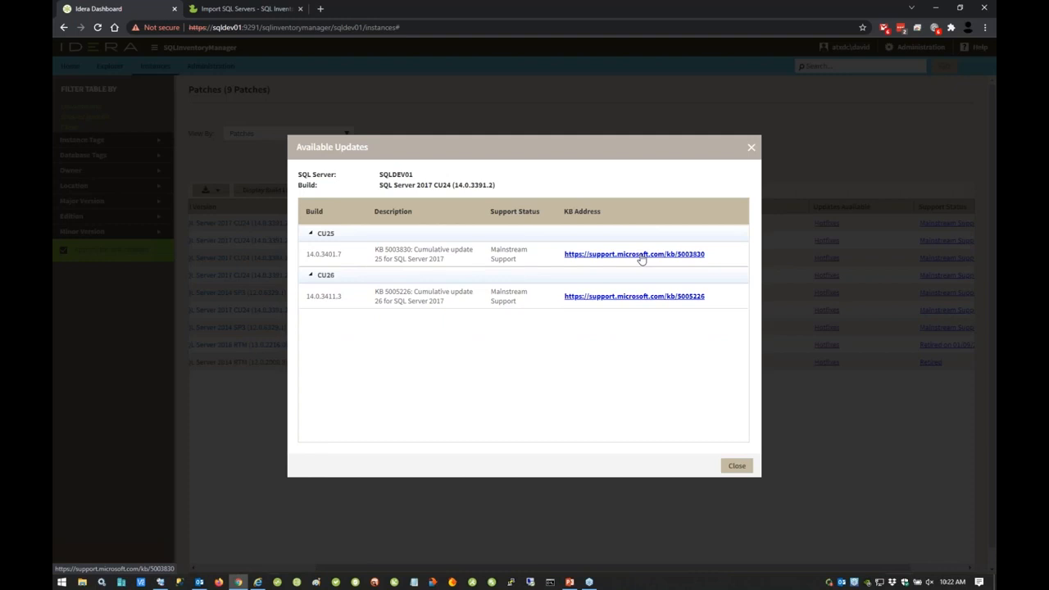
{"action": "left_click", "coordinate": [751, 148]}
Step: Review the Decommissioned Instances view and return to the Managed by Instances view
{"action": "left_click", "coordinate": [348, 135]}
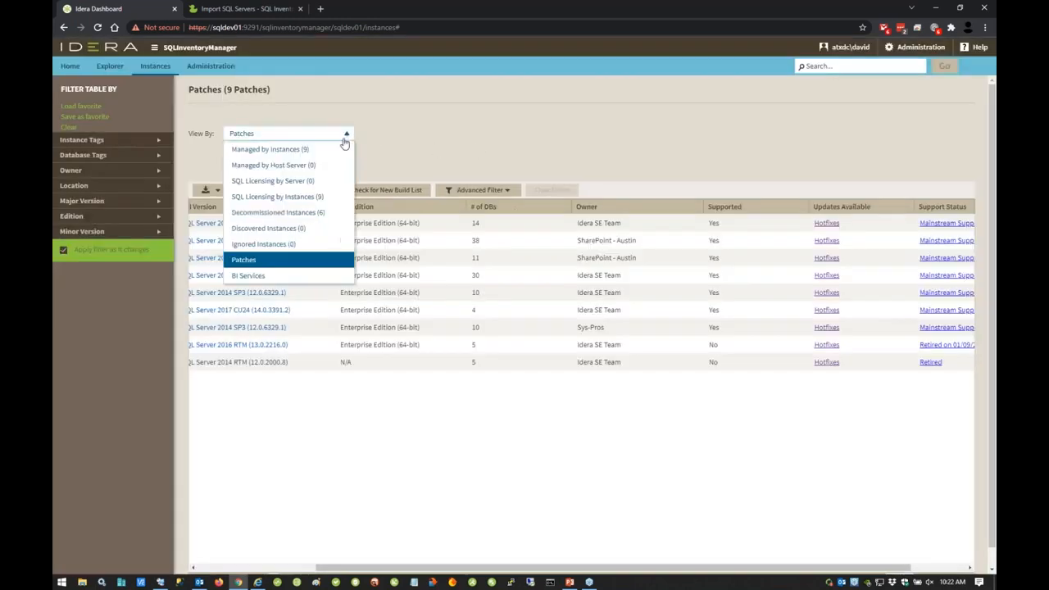
{"action": "left_click", "coordinate": [278, 213]}
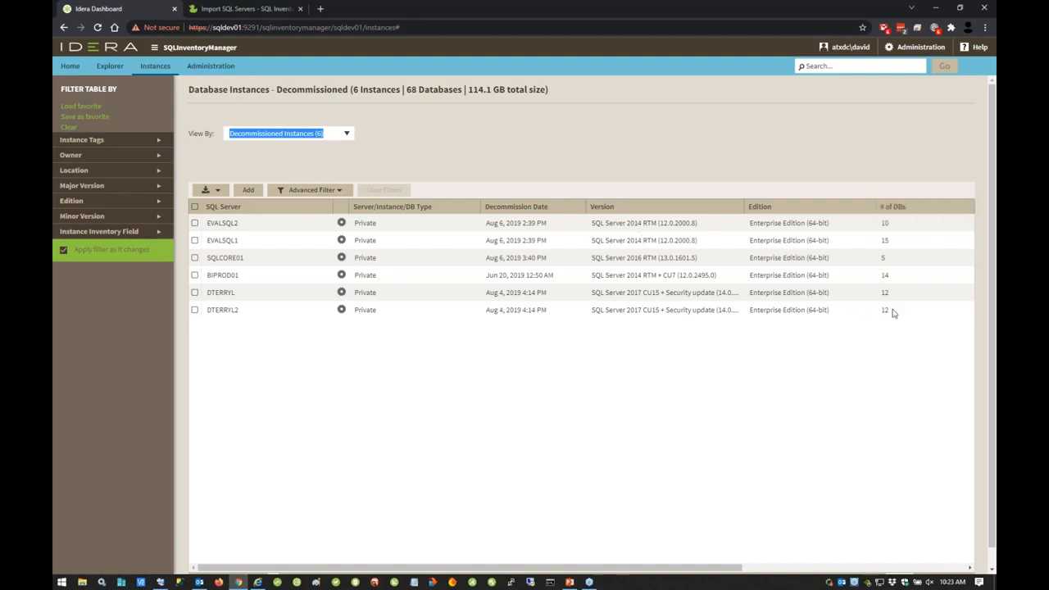
{"action": "left_click", "coordinate": [346, 136]}
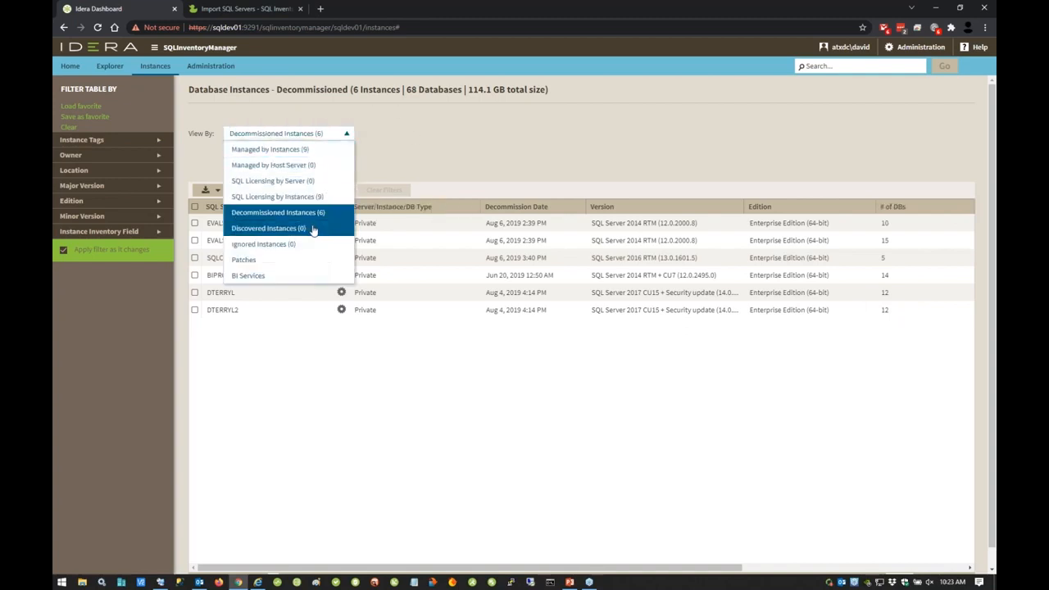
{"action": "left_click", "coordinate": [568, 133]}
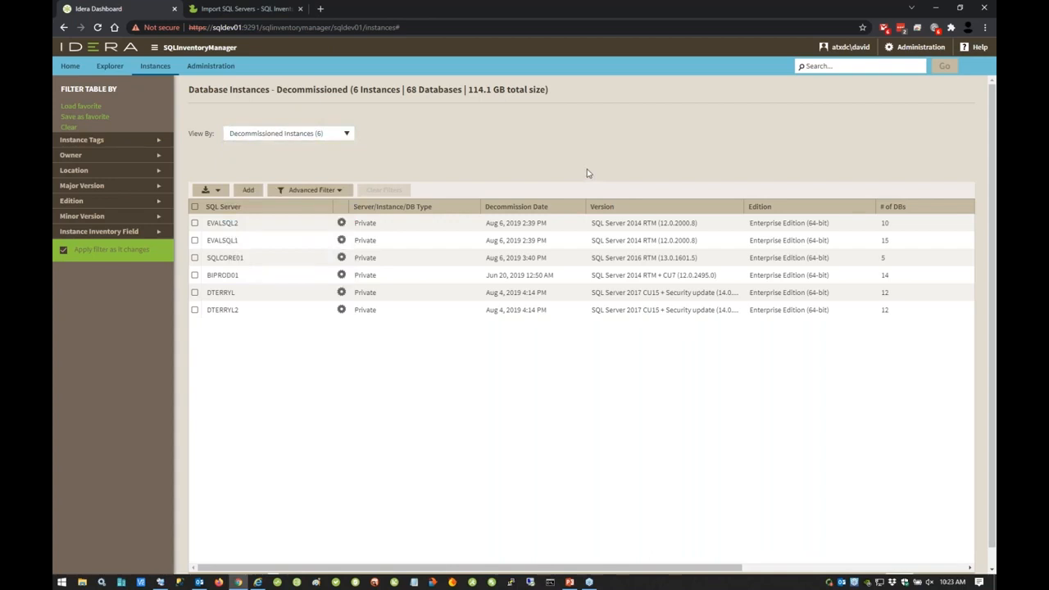
{"action": "left_click", "coordinate": [155, 67]}
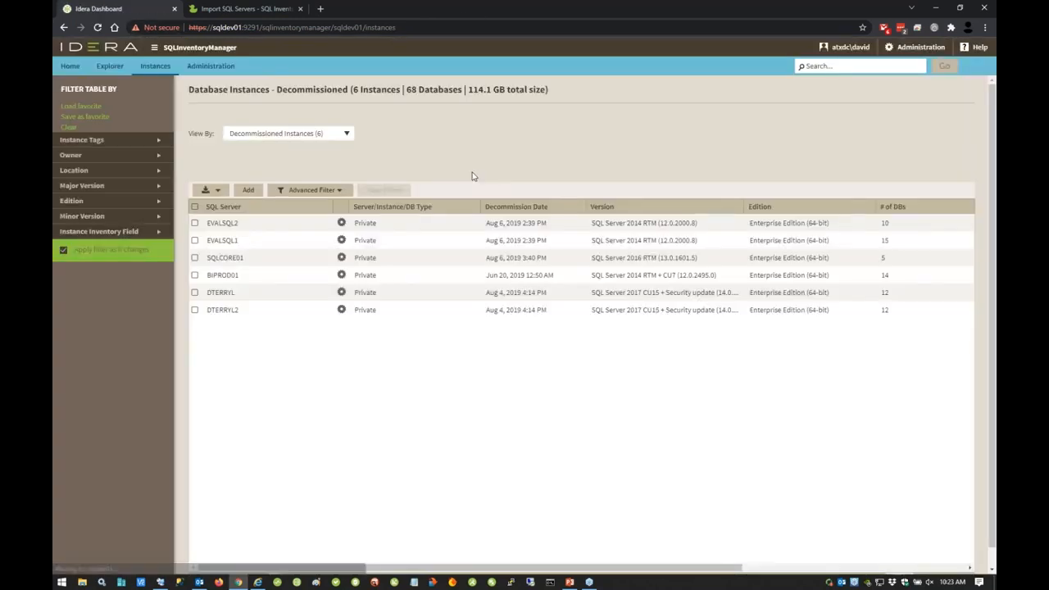
{"action": "left_click", "coordinate": [344, 134]}
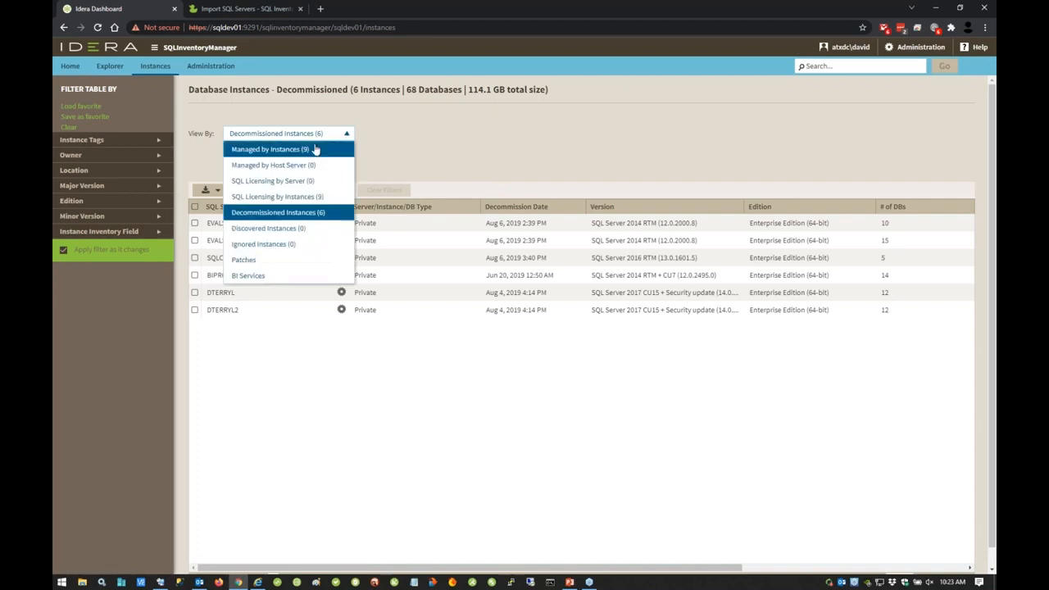
{"action": "left_click", "coordinate": [318, 152]}
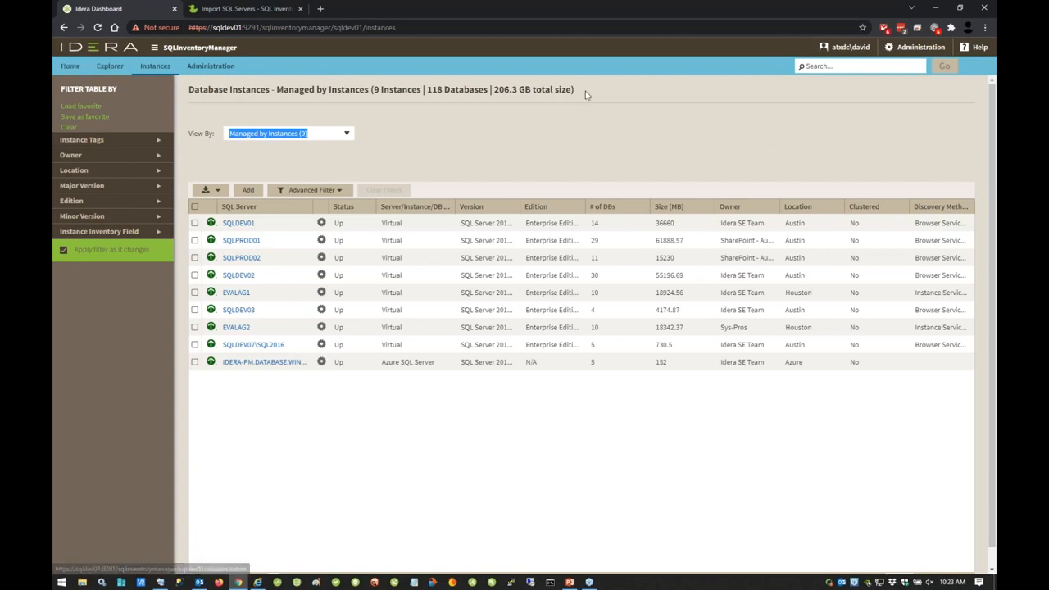
Step: Go to the home dashboard and expand the health check details for SQLPROD01's filling E:\ volume and the databases never checked for consistency
{"action": "left_click", "coordinate": [69, 68]}
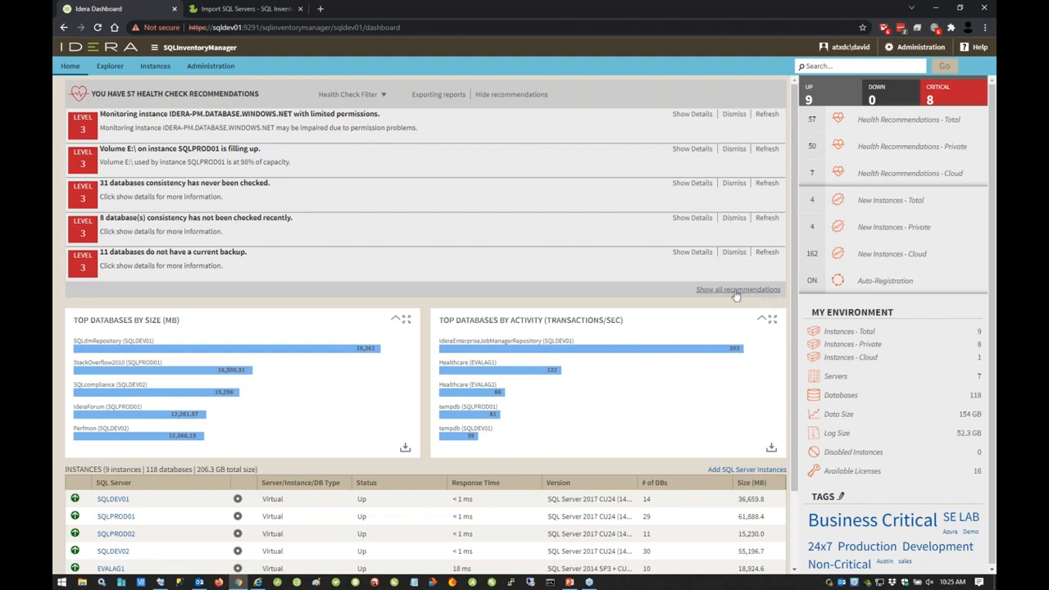
{"action": "left_click", "coordinate": [697, 150]}
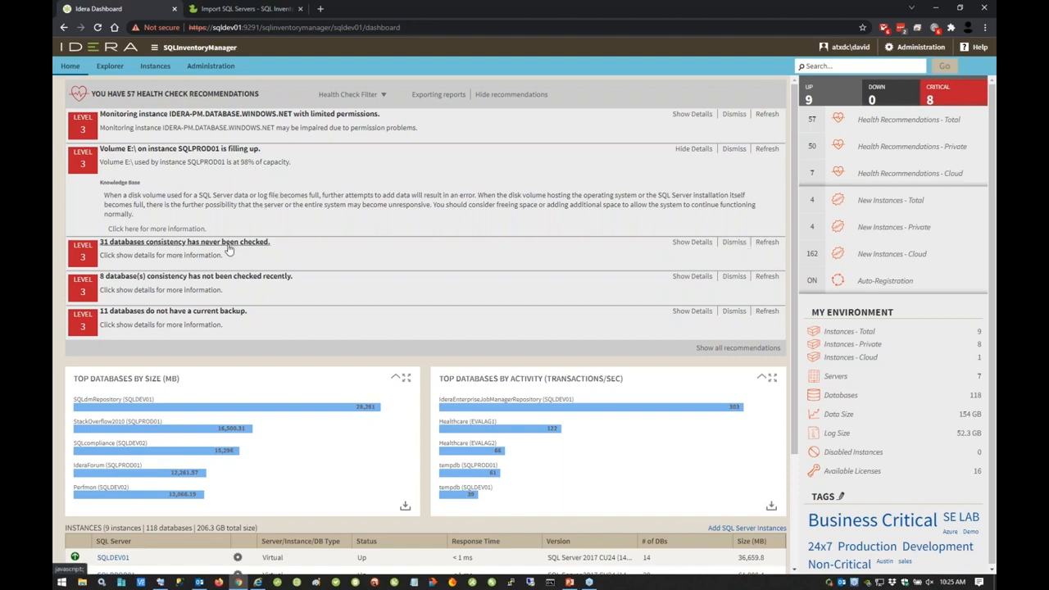
{"action": "left_click", "coordinate": [693, 243]}
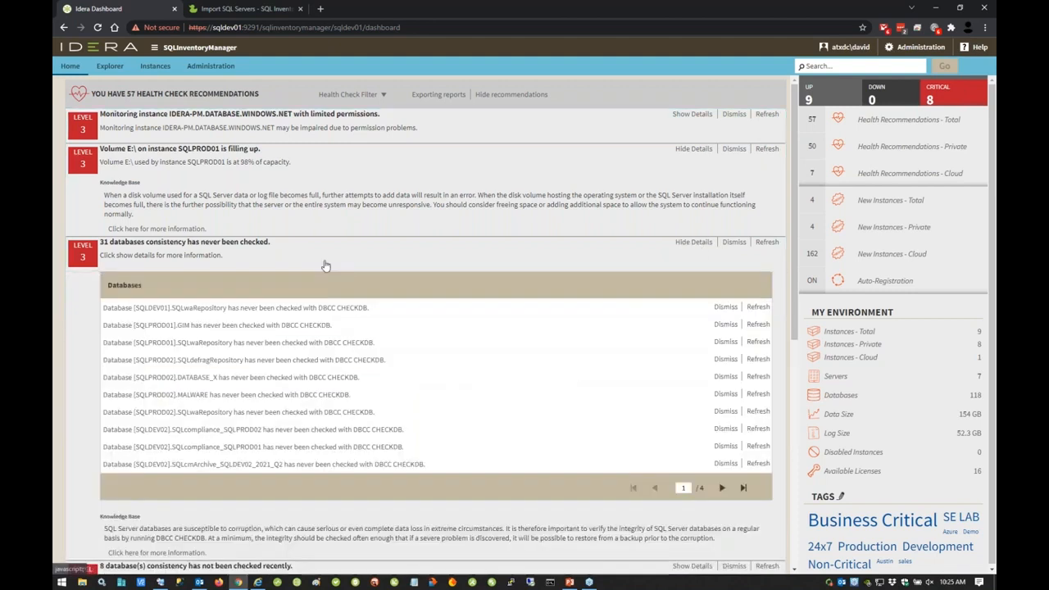
Step: Show all health check recommendations on the dashboard and review the full list with the expanded database consistency details
{"action": "scroll", "coordinate": [308, 336], "scroll_direction": "down", "scroll_amount": 1}
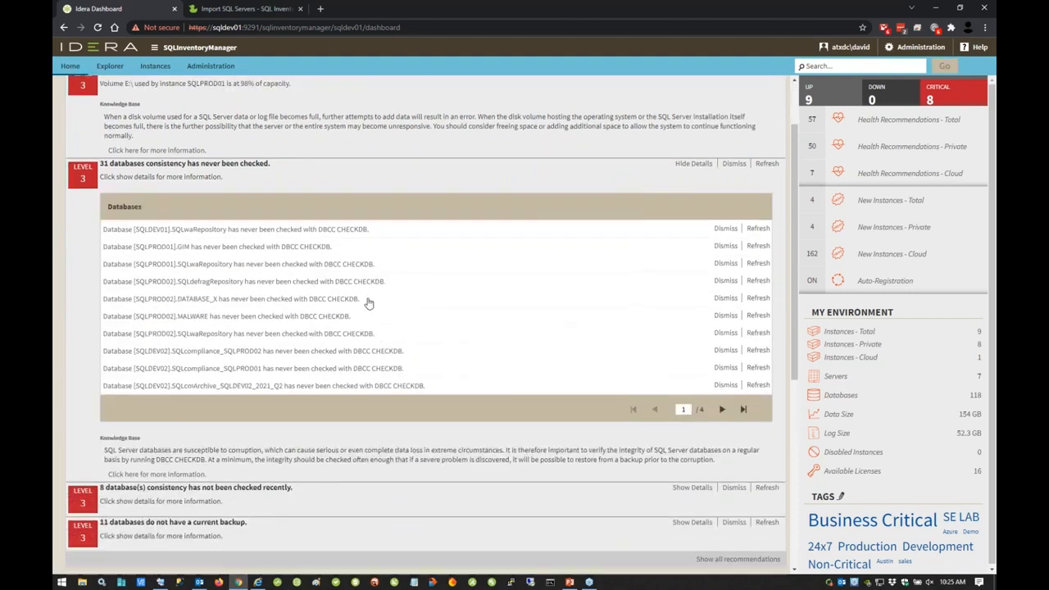
{"action": "scroll", "coordinate": [441, 248], "scroll_direction": "up", "scroll_amount": 1}
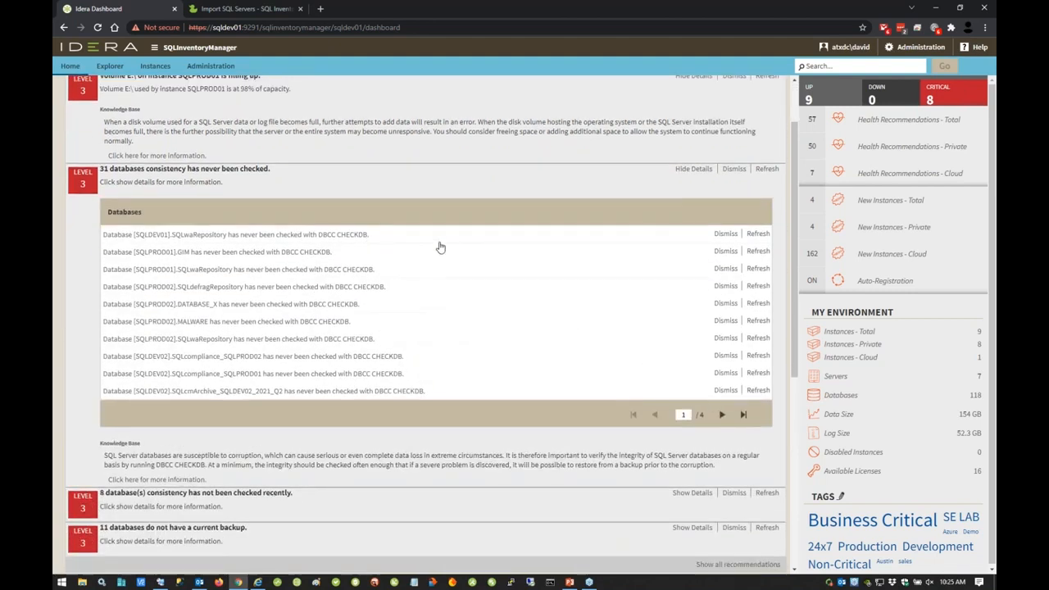
{"action": "scroll", "coordinate": [427, 272], "scroll_direction": "down", "scroll_amount": 3}
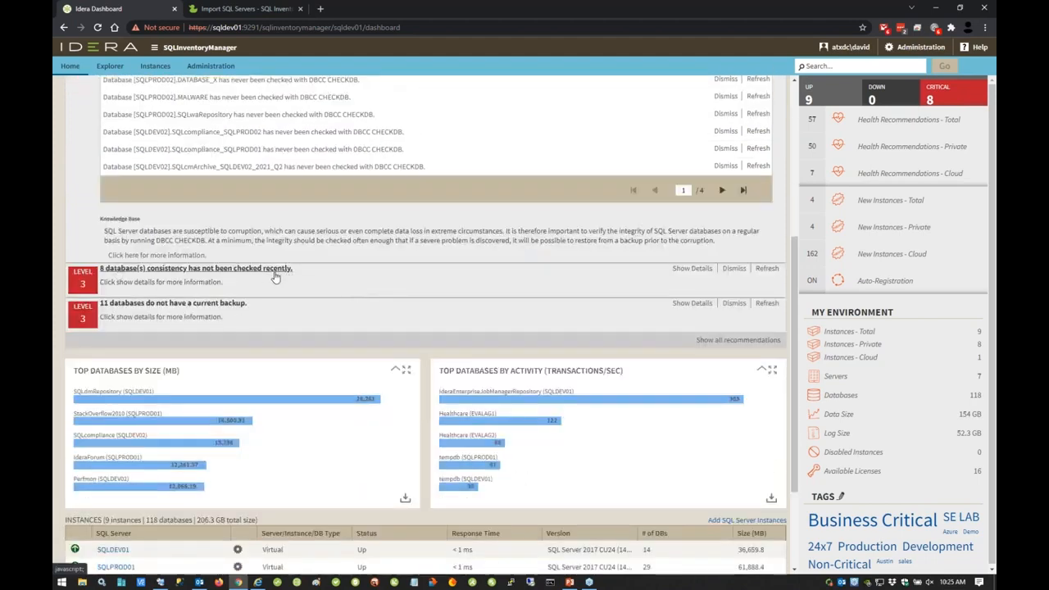
{"action": "scroll", "coordinate": [164, 205], "scroll_direction": "down", "scroll_amount": 2}
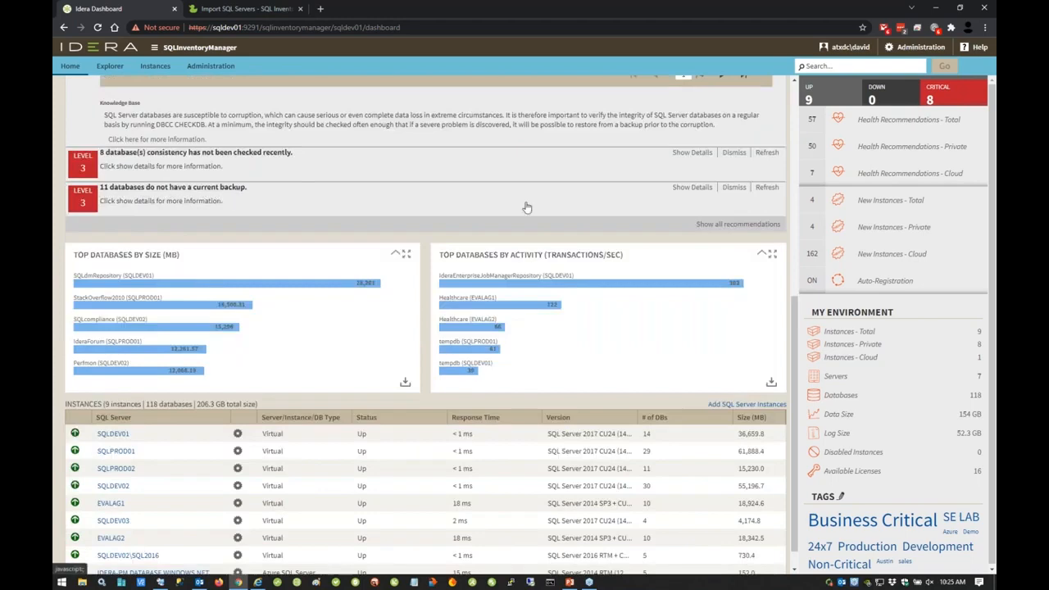
{"action": "left_click", "coordinate": [714, 224]}
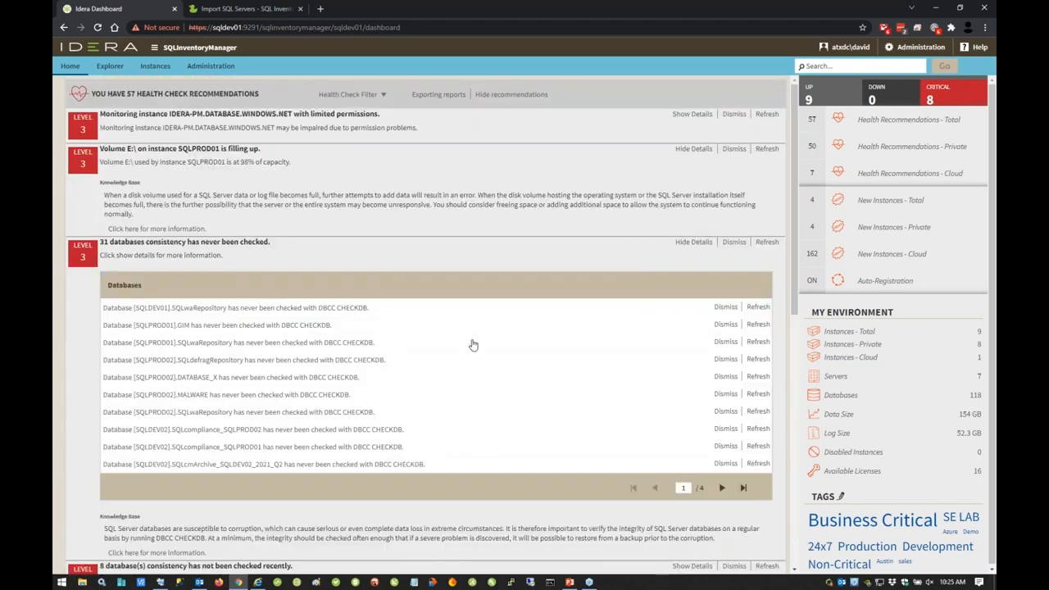
{"action": "scroll", "coordinate": [471, 344], "scroll_direction": "down", "scroll_amount": 5}
{"action": "scroll", "coordinate": [471, 344], "scroll_direction": "up", "scroll_amount": 3}
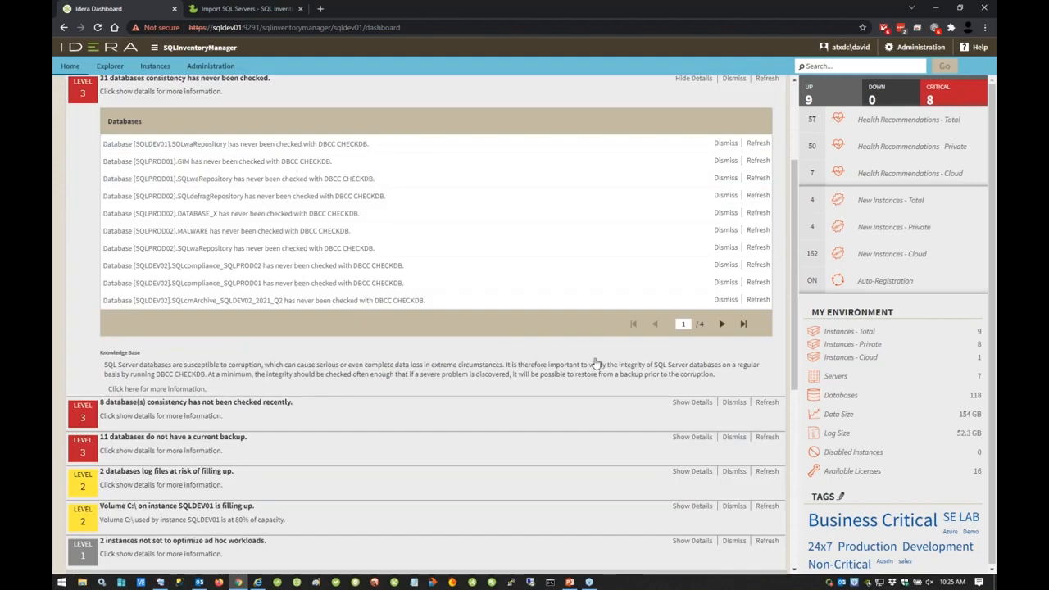
{"action": "scroll", "coordinate": [598, 364], "scroll_direction": "up", "scroll_amount": 2}
Step: Open the health check management list in Administration, review every check's description and status, and close it
{"action": "left_click", "coordinate": [215, 69]}
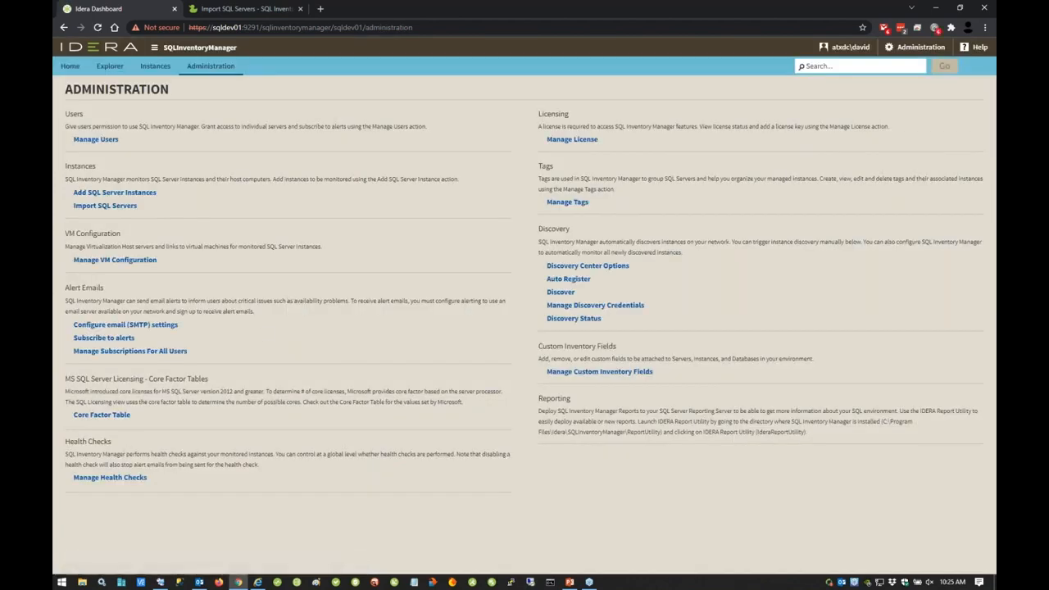
{"action": "left_click", "coordinate": [115, 477]}
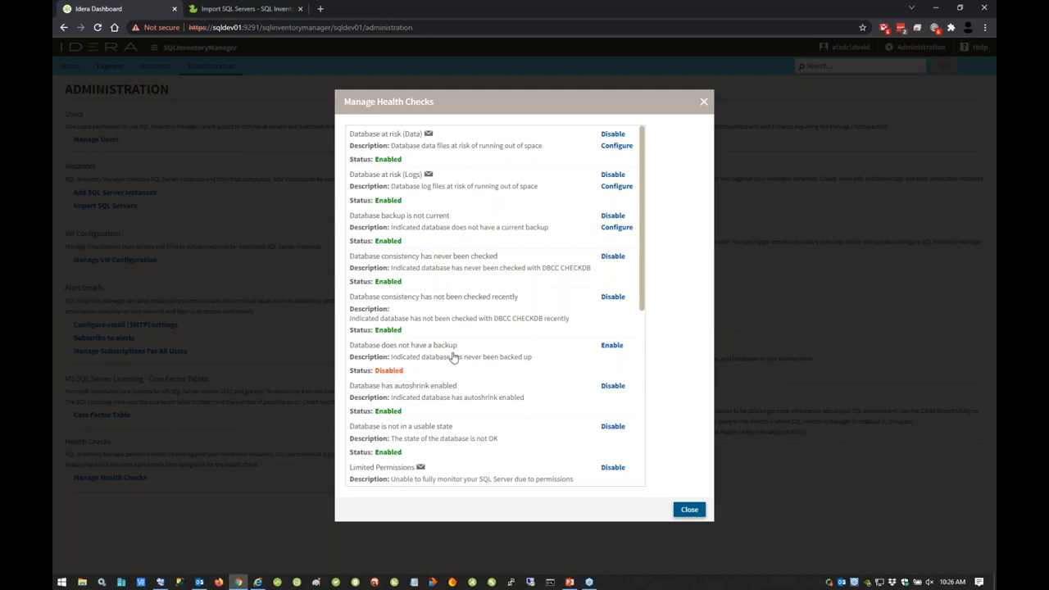
{"action": "scroll", "coordinate": [453, 358], "scroll_direction": "down", "scroll_amount": 1}
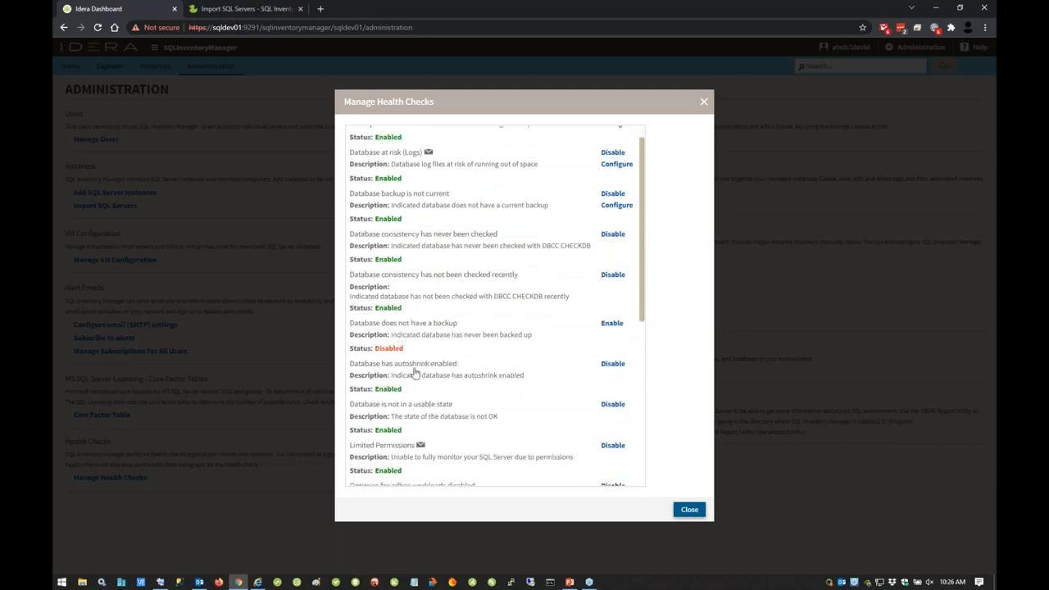
{"action": "scroll", "coordinate": [442, 369], "scroll_direction": "down", "scroll_amount": 2}
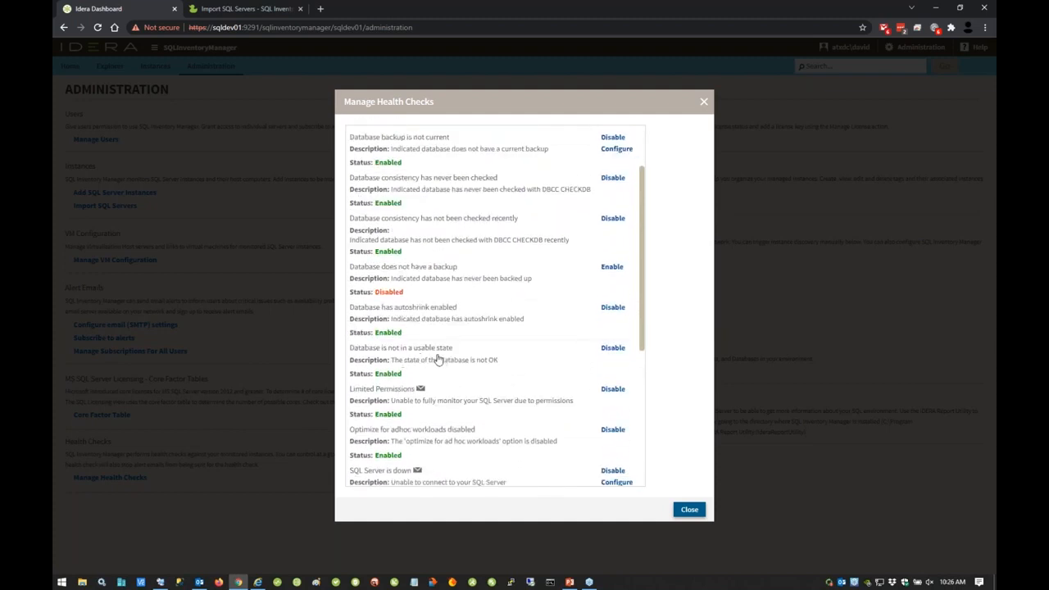
{"action": "scroll", "coordinate": [439, 359], "scroll_direction": "down", "scroll_amount": 3}
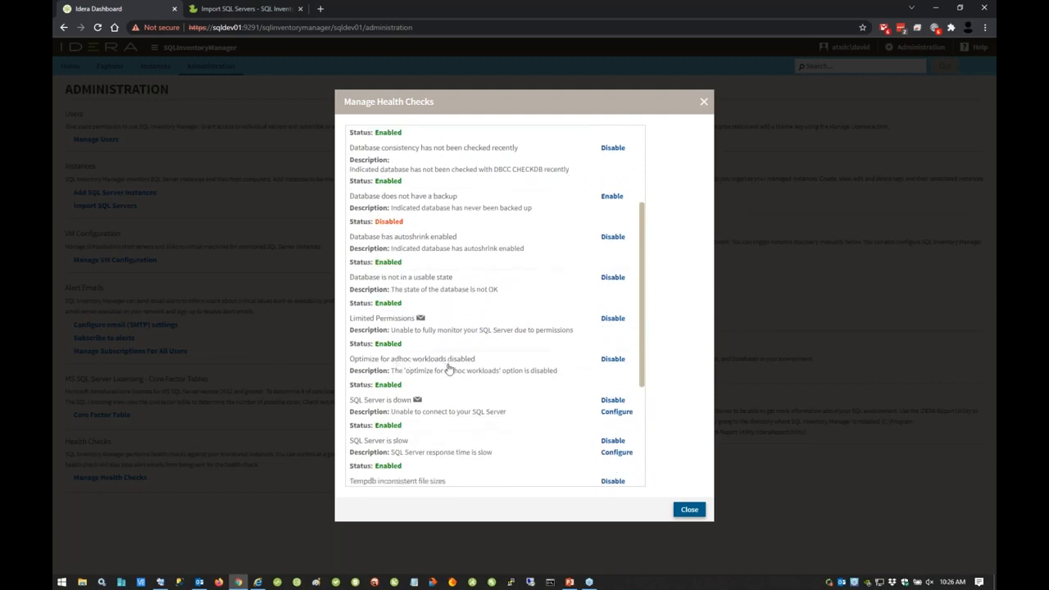
{"action": "scroll", "coordinate": [449, 369], "scroll_direction": "down", "scroll_amount": 4}
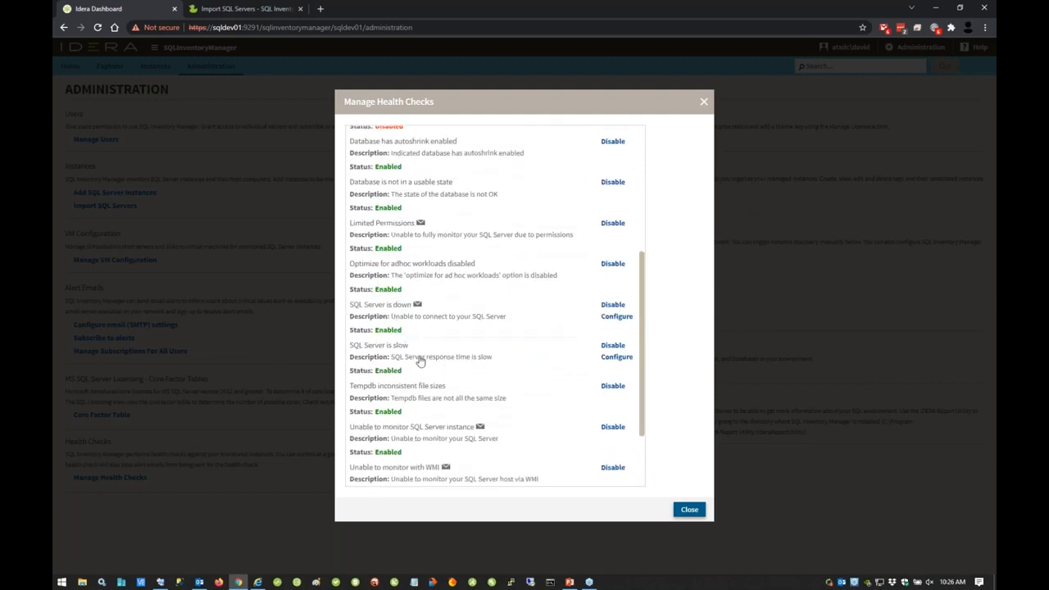
{"action": "scroll", "coordinate": [420, 361], "scroll_direction": "down", "scroll_amount": 3}
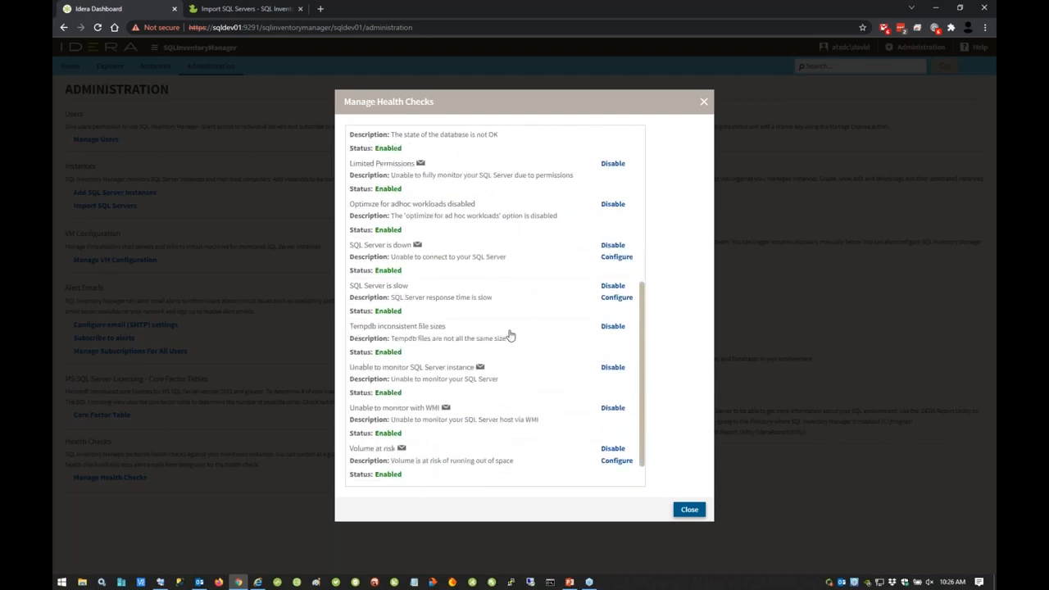
{"action": "scroll", "coordinate": [508, 335], "scroll_direction": "down", "scroll_amount": 2}
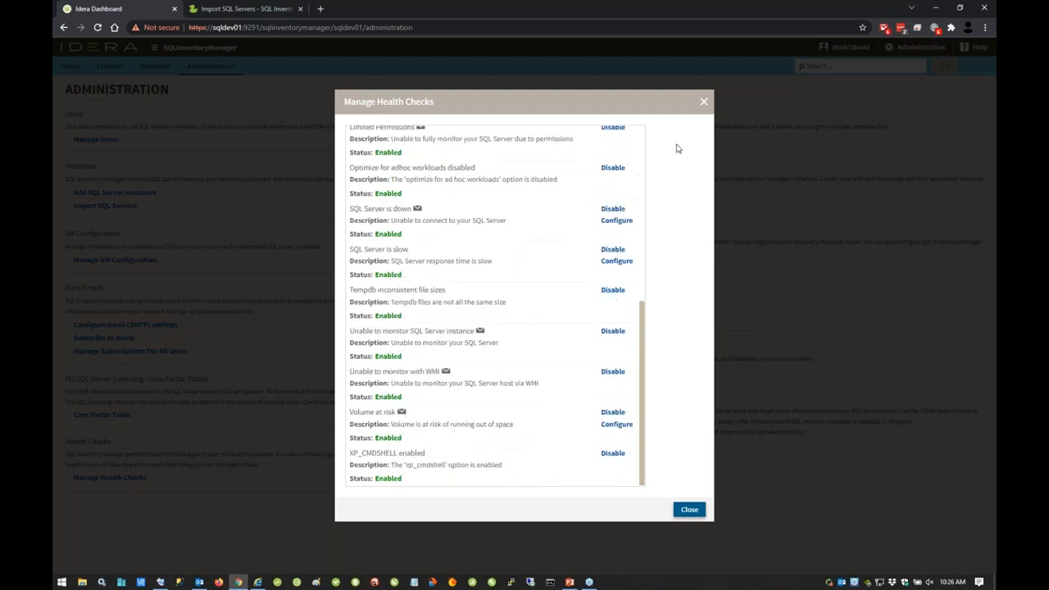
{"action": "left_click", "coordinate": [703, 102]}
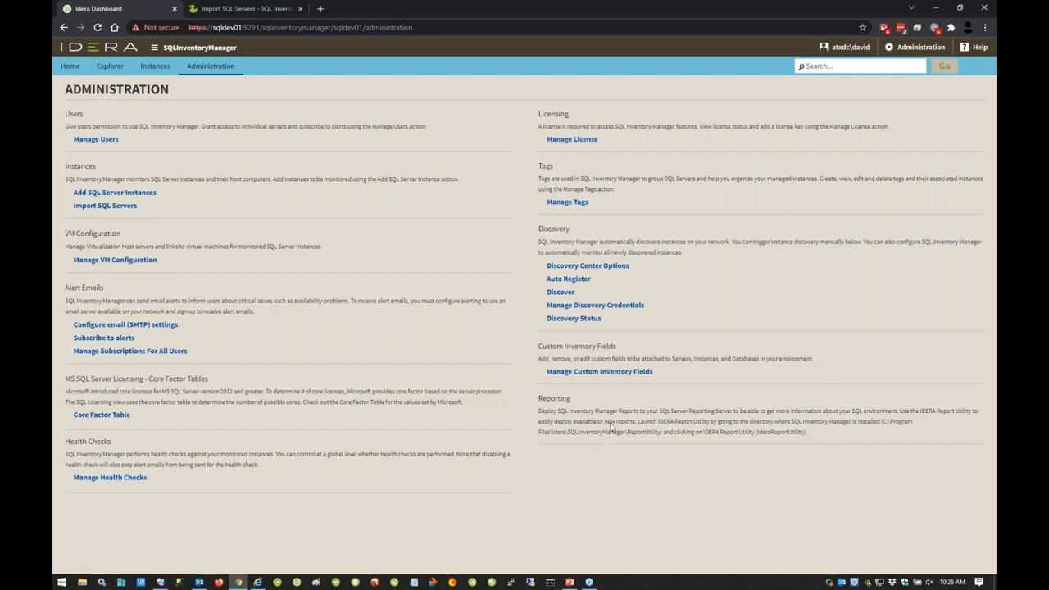
Step: Return to the home dashboard, enlarge the Top Databases by Size chart to review it, and restore its normal size
{"action": "left_click", "coordinate": [69, 65]}
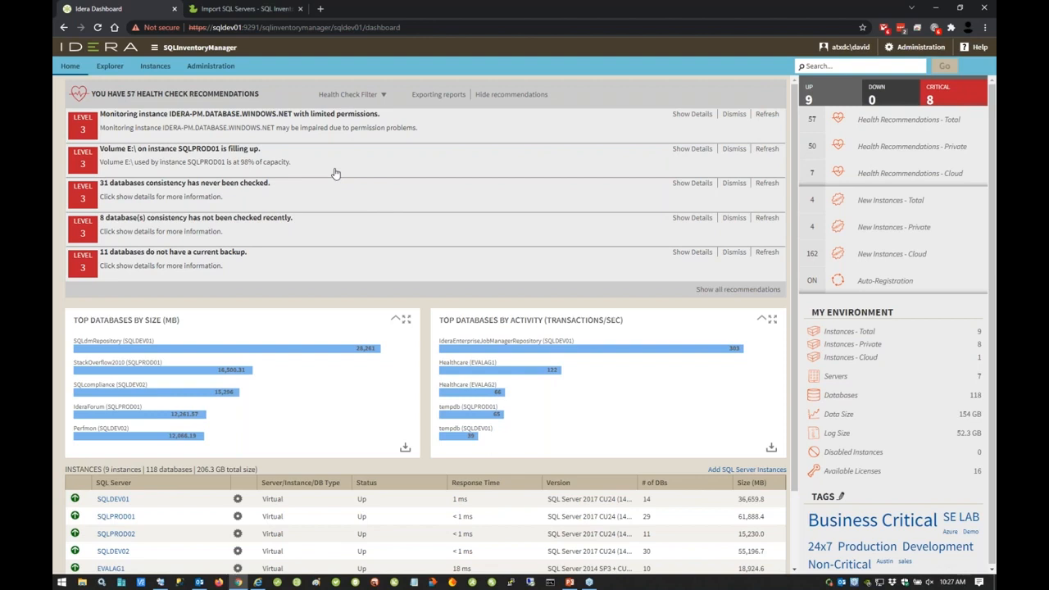
{"action": "scroll", "coordinate": [378, 237], "scroll_direction": "down", "scroll_amount": 1}
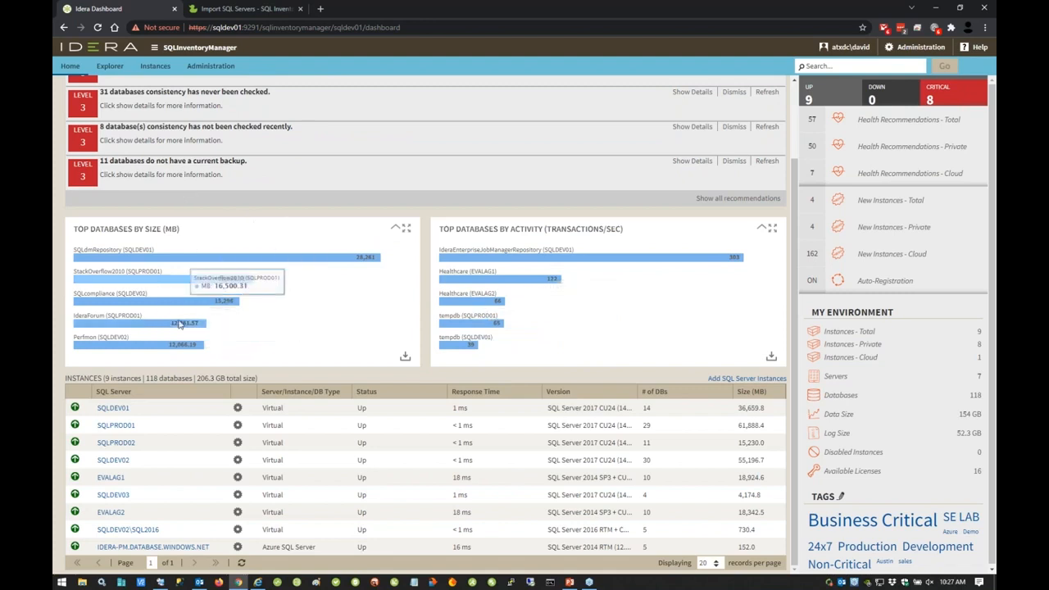
{"action": "left_click", "coordinate": [407, 229]}
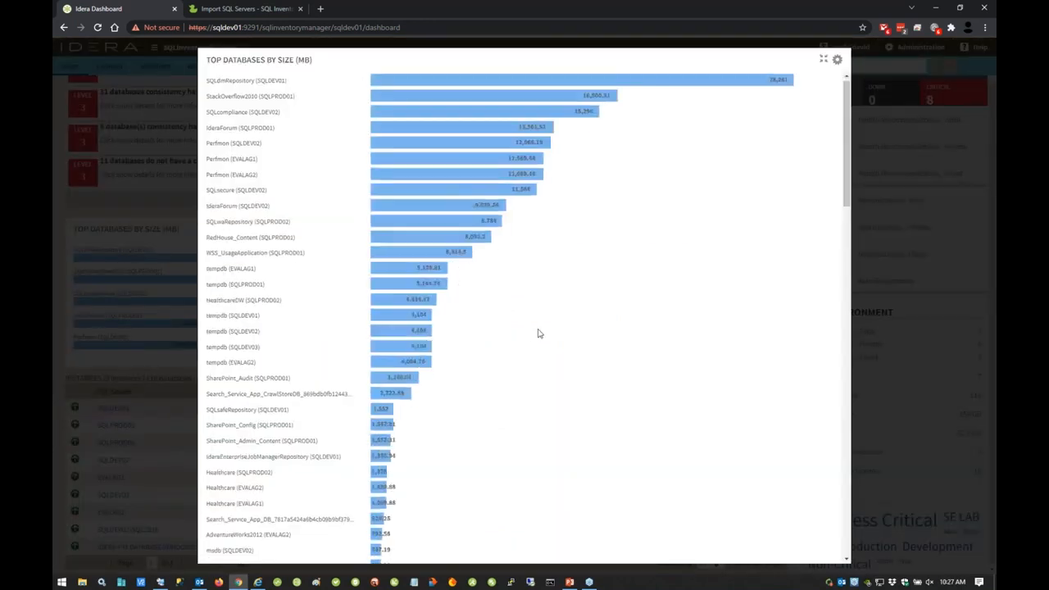
{"action": "scroll", "coordinate": [539, 332], "scroll_direction": "down", "scroll_amount": 9}
{"action": "scroll", "coordinate": [539, 330], "scroll_direction": "up", "scroll_amount": 5}
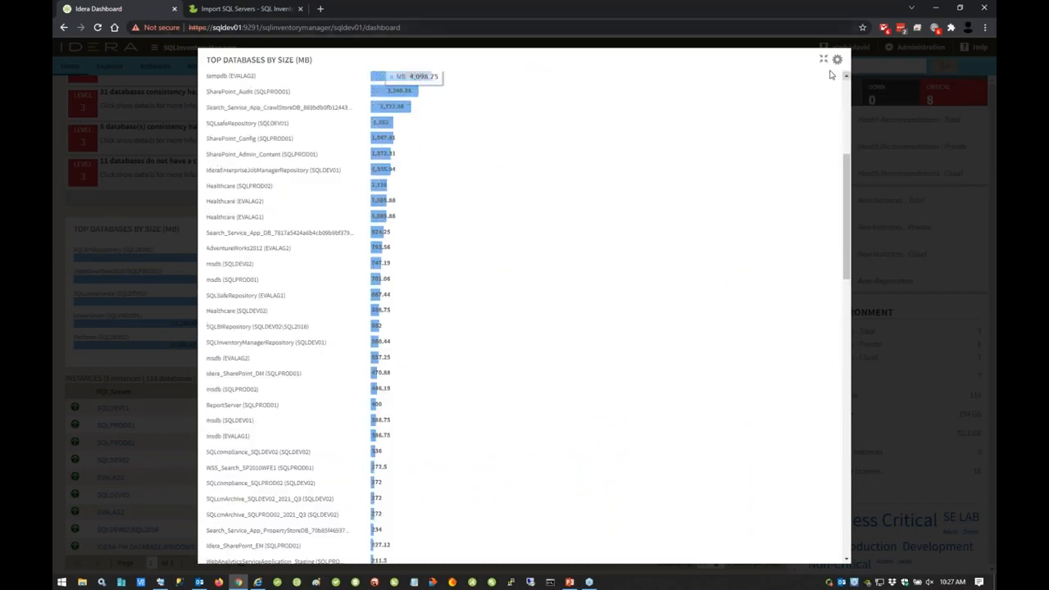
{"action": "left_click", "coordinate": [824, 59]}
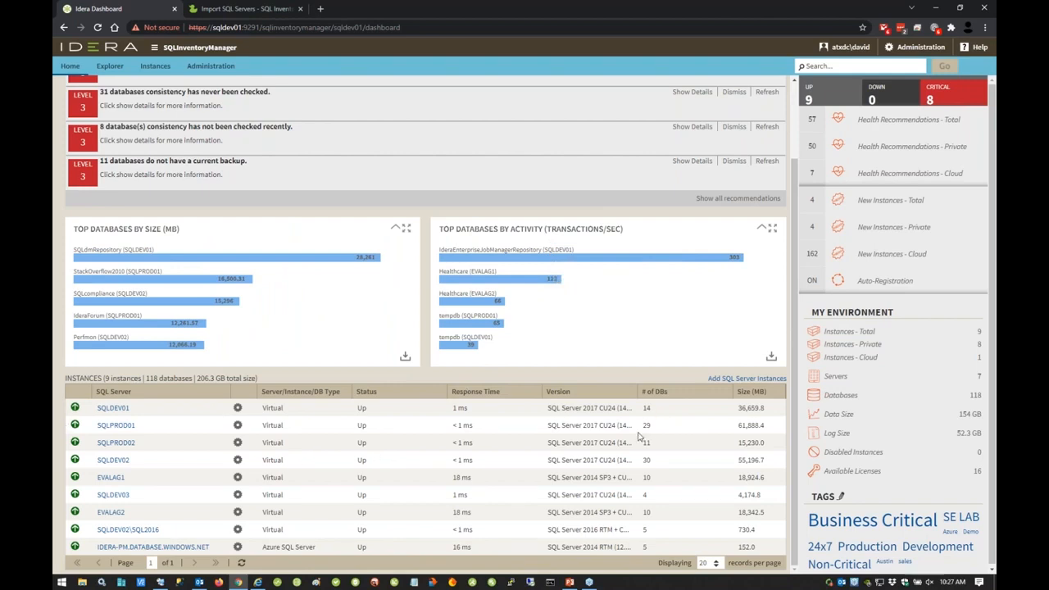
Step: Open SQLPROD01's instance details, inspect the alias editor for the .Net SqlClient Data Provider - SP2013 application, and cancel the edit
{"action": "left_click", "coordinate": [114, 426]}
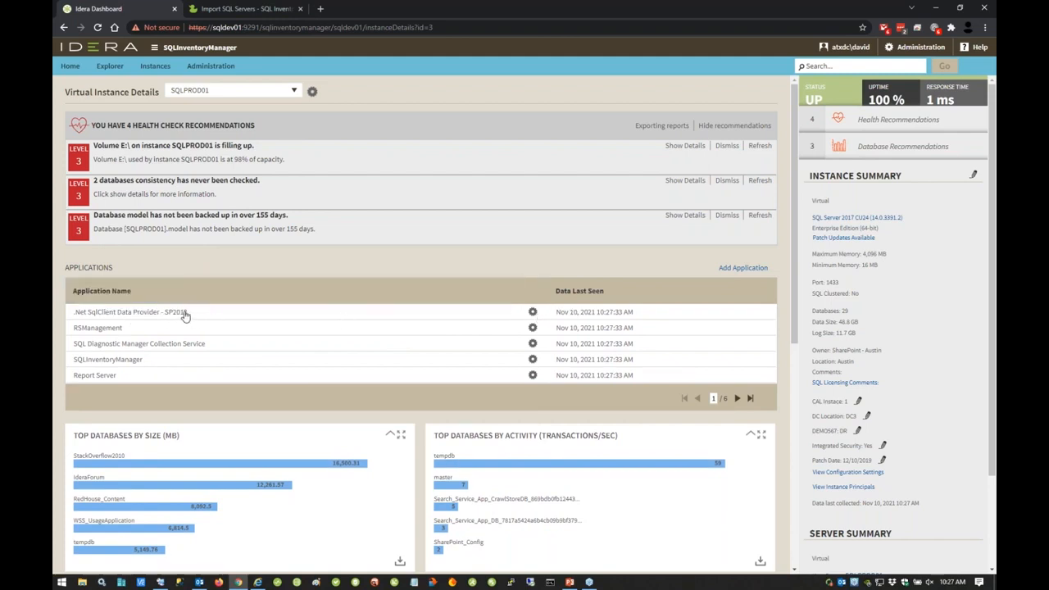
{"action": "left_click", "coordinate": [533, 315]}
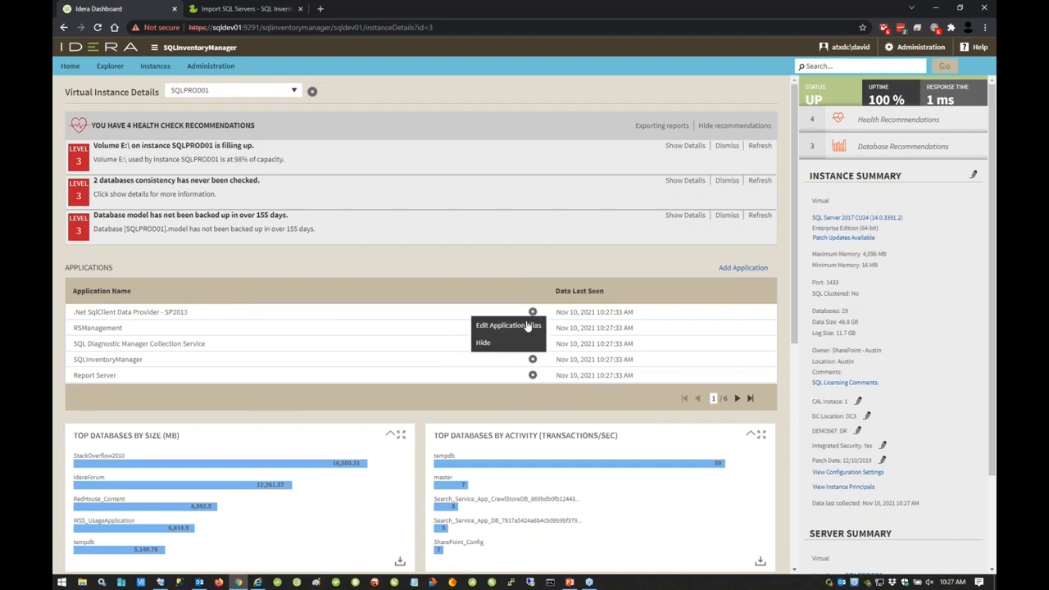
{"action": "left_click", "coordinate": [535, 325]}
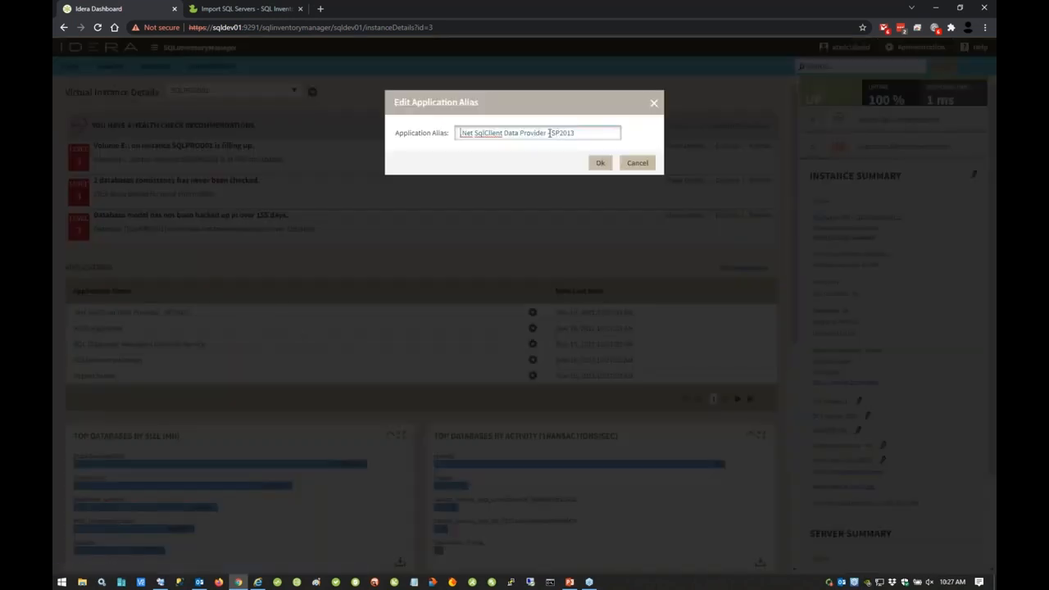
{"action": "left_click_drag", "start_coordinate": [546, 132], "coordinate": [456, 134]}
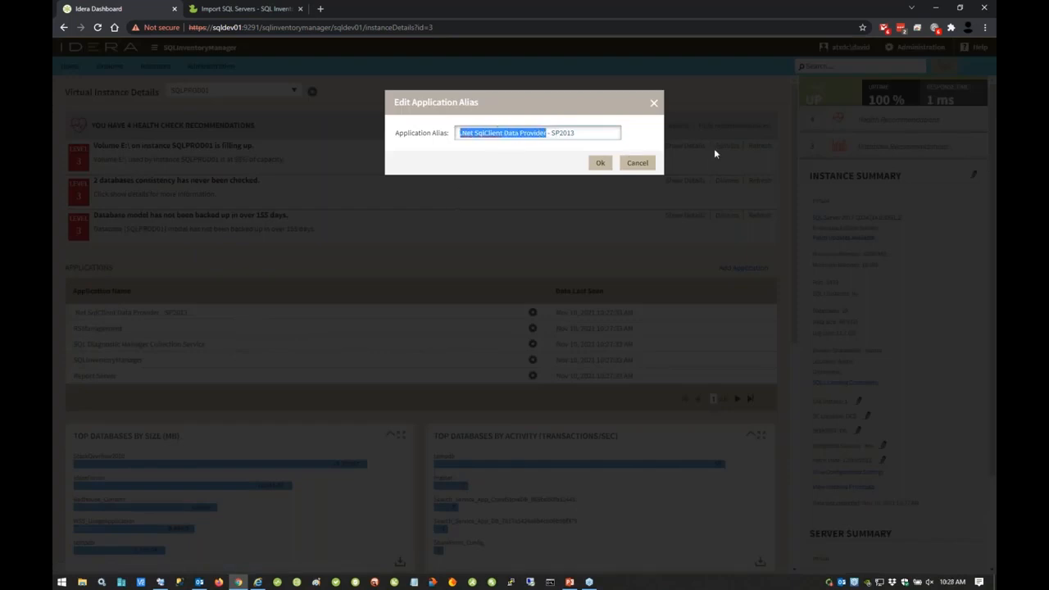
{"action": "left_click_drag", "start_coordinate": [548, 133], "coordinate": [601, 133]}
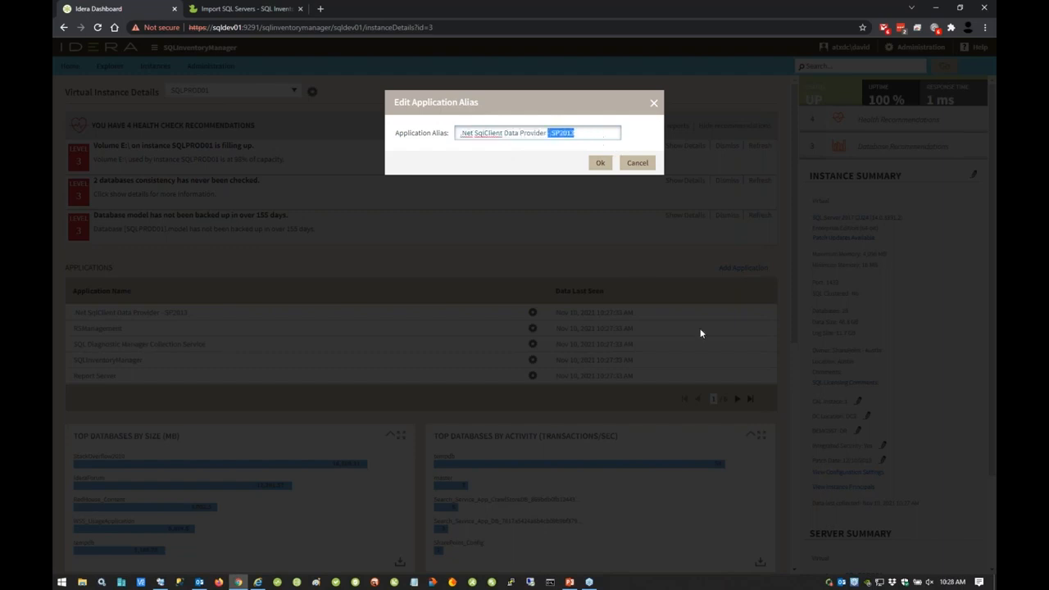
{"action": "left_click", "coordinate": [646, 164]}
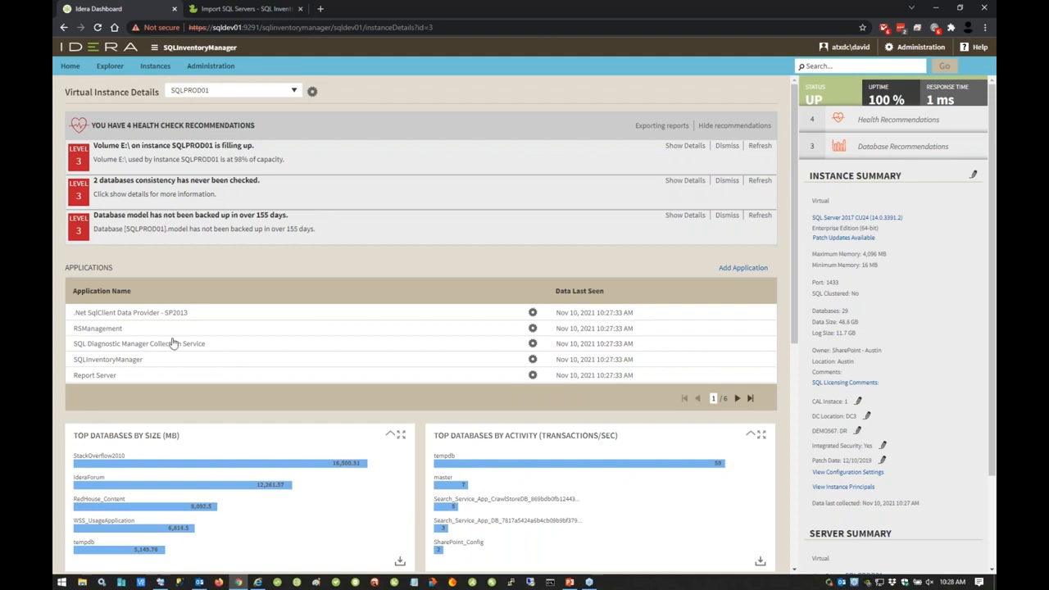
Step: Review SQLPROD01's top database charts and its full list of databases
{"action": "scroll", "coordinate": [173, 344], "scroll_direction": "down", "scroll_amount": 3}
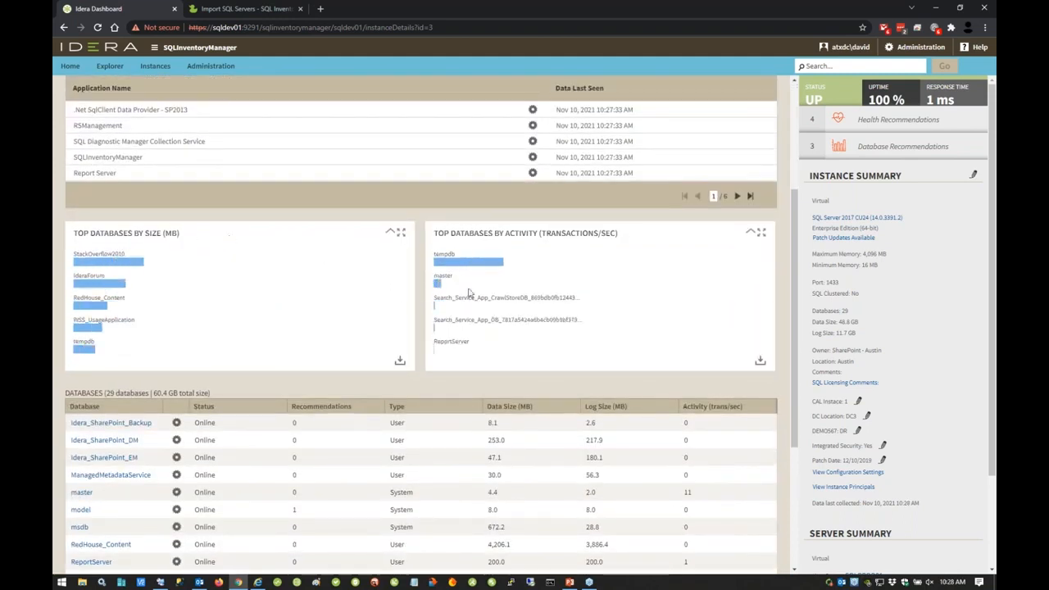
{"action": "scroll", "coordinate": [474, 280], "scroll_direction": "down", "scroll_amount": 2}
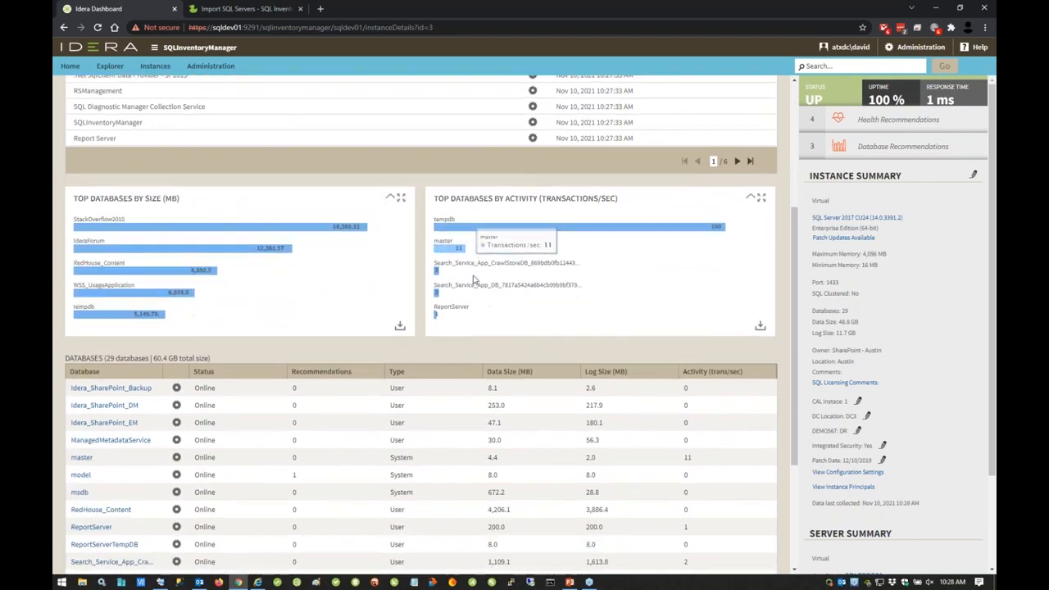
{"action": "scroll", "coordinate": [464, 300], "scroll_direction": "down", "scroll_amount": 2}
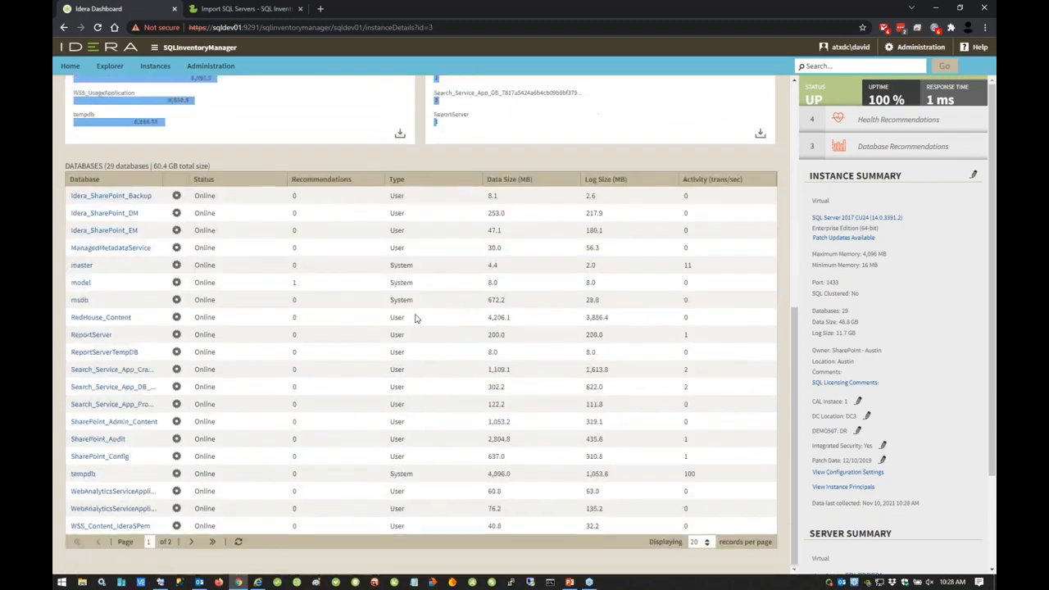
{"action": "scroll", "coordinate": [460, 447], "scroll_direction": "up", "scroll_amount": 8}
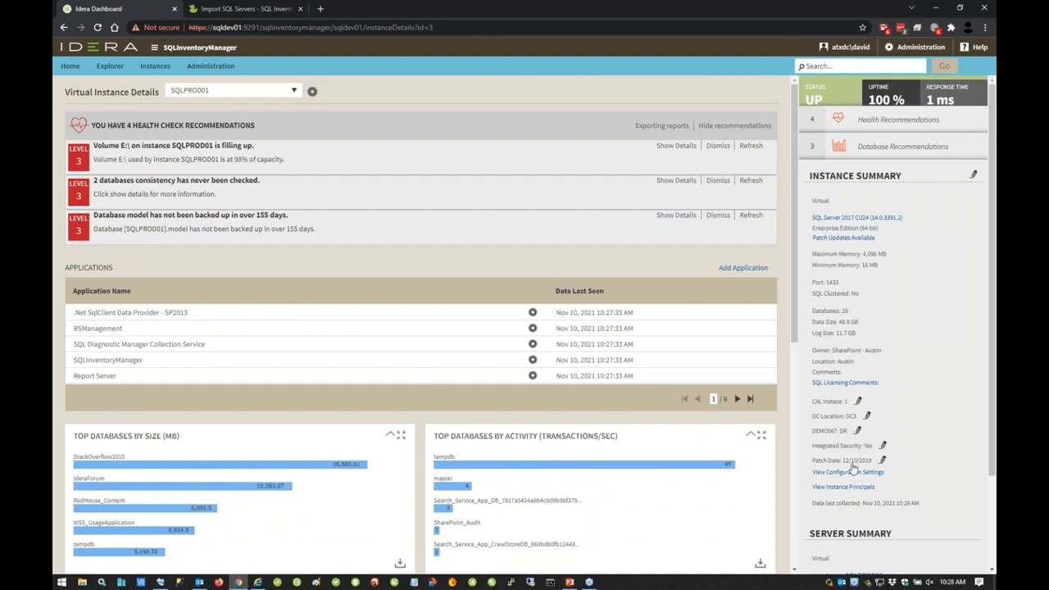
Step: View the logins among SQLPROD01's instance principals and close the dialog
{"action": "scroll", "coordinate": [856, 538], "scroll_direction": "down", "scroll_amount": 2}
{"action": "scroll", "coordinate": [856, 538], "scroll_direction": "up", "scroll_amount": 2}
{"action": "left_click", "coordinate": [841, 488]}
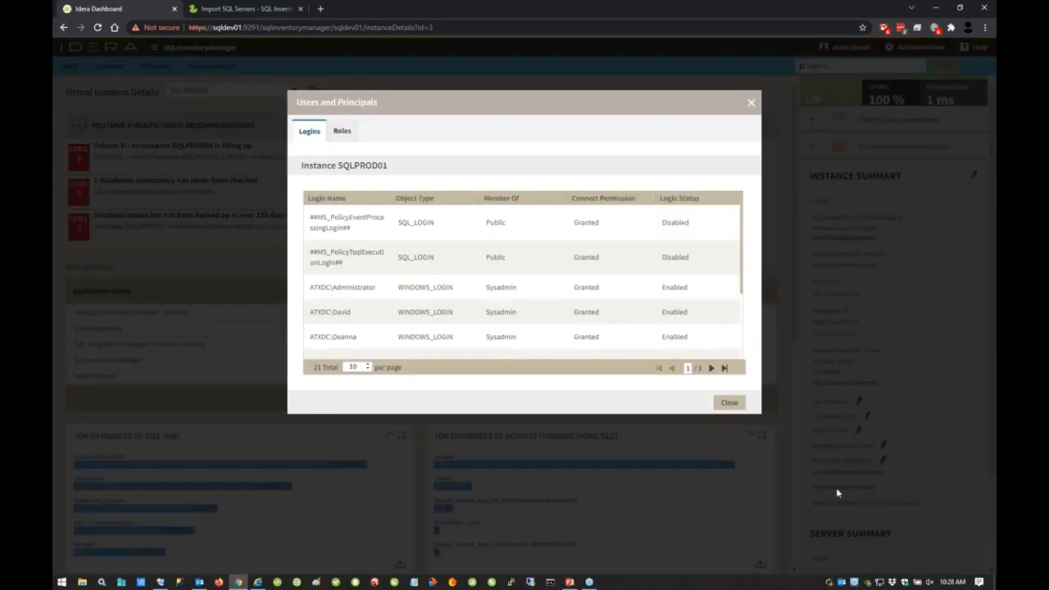
{"action": "left_click", "coordinate": [729, 403]}
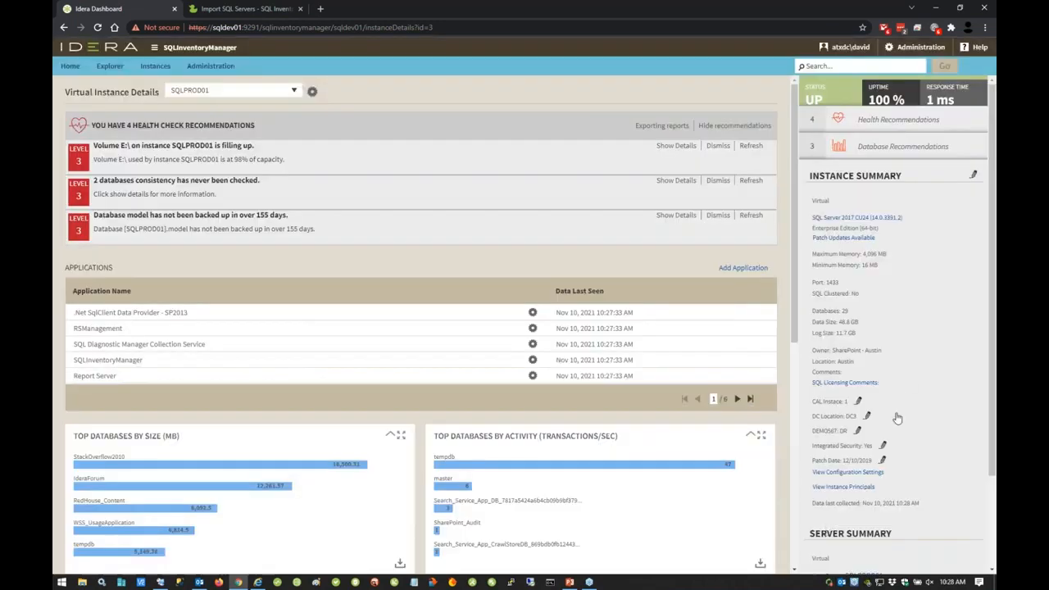
Step: Check the patch updates available for SQLPROD01, close them, and open the Microsoft support article for its SQL Server 2017 CU24 build
{"action": "left_click", "coordinate": [851, 239]}
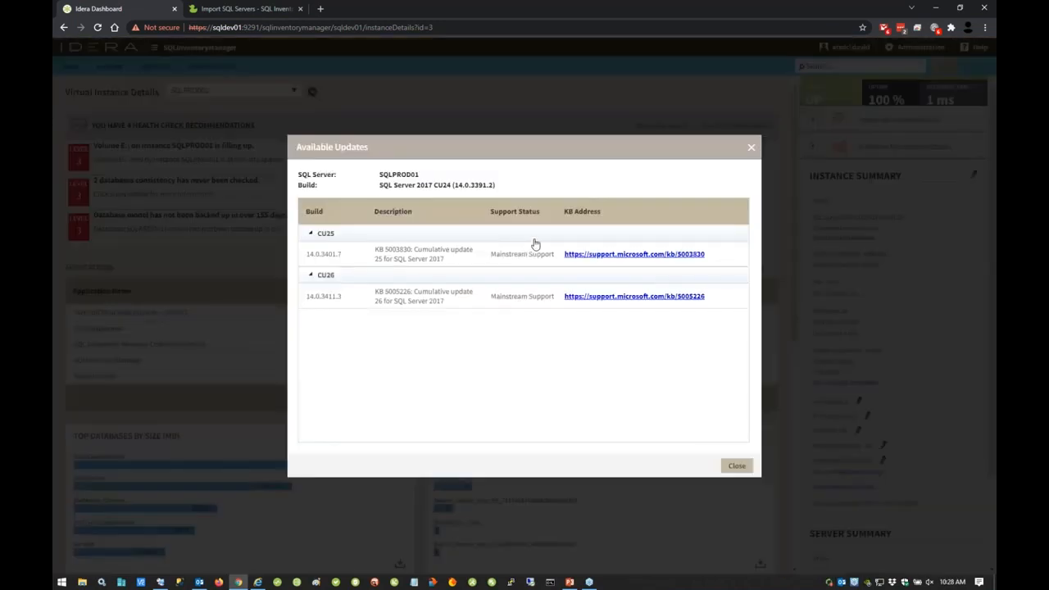
{"action": "left_click", "coordinate": [738, 465]}
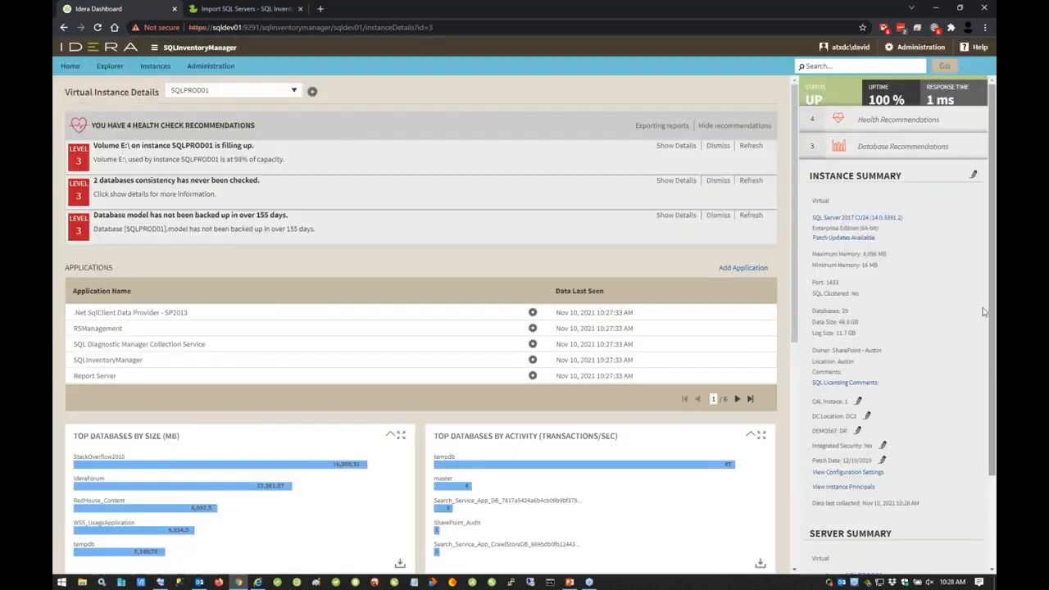
{"action": "left_click", "coordinate": [887, 218]}
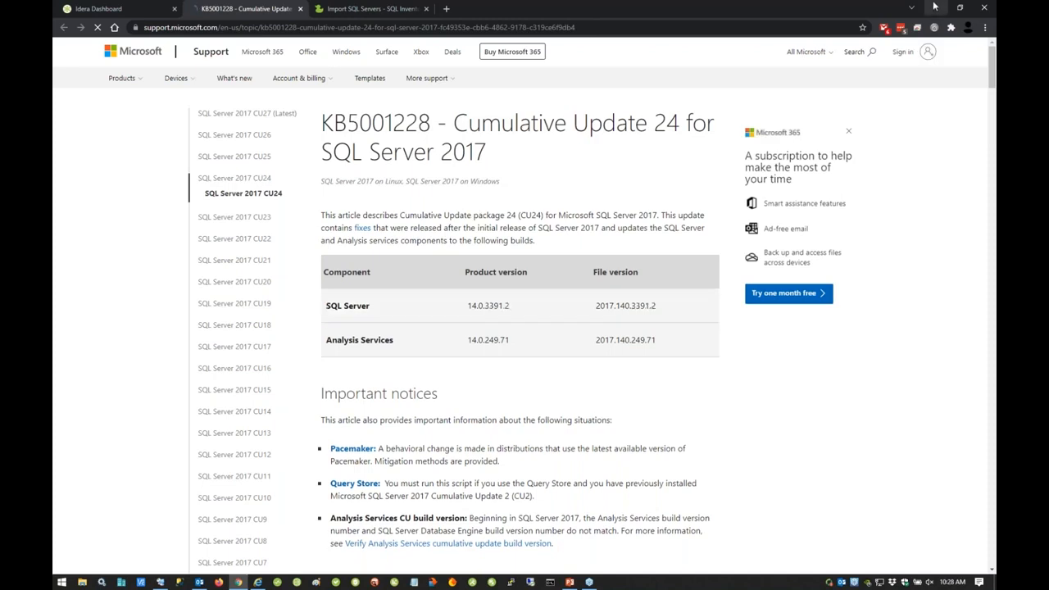
Step: Return from the Microsoft support article to SQLPROD01's instance details in the Idera Dashboard
{"action": "left_click", "coordinate": [932, 9]}
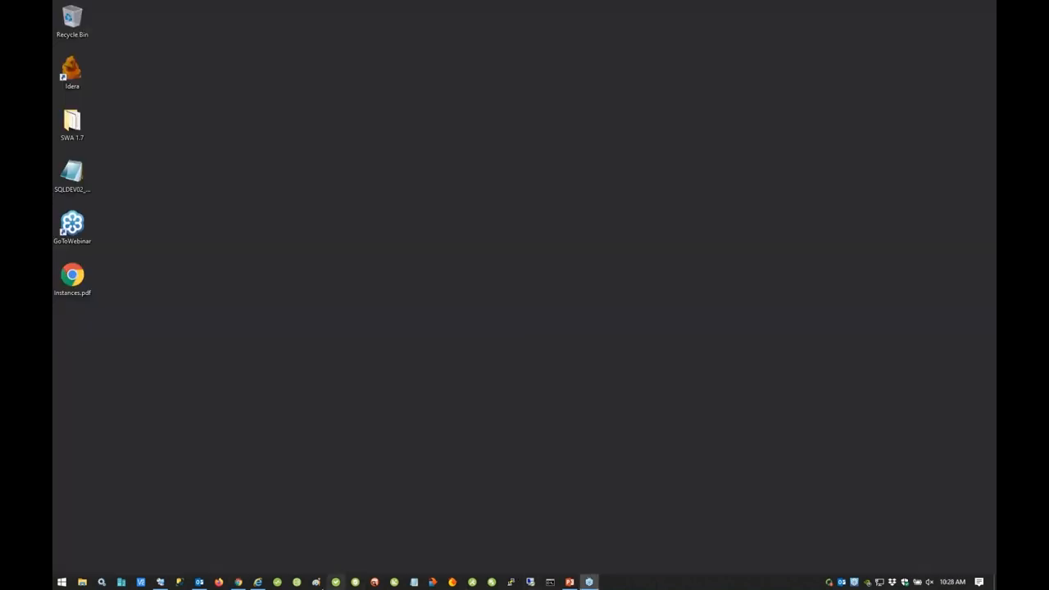
{"action": "left_click", "coordinate": [241, 582]}
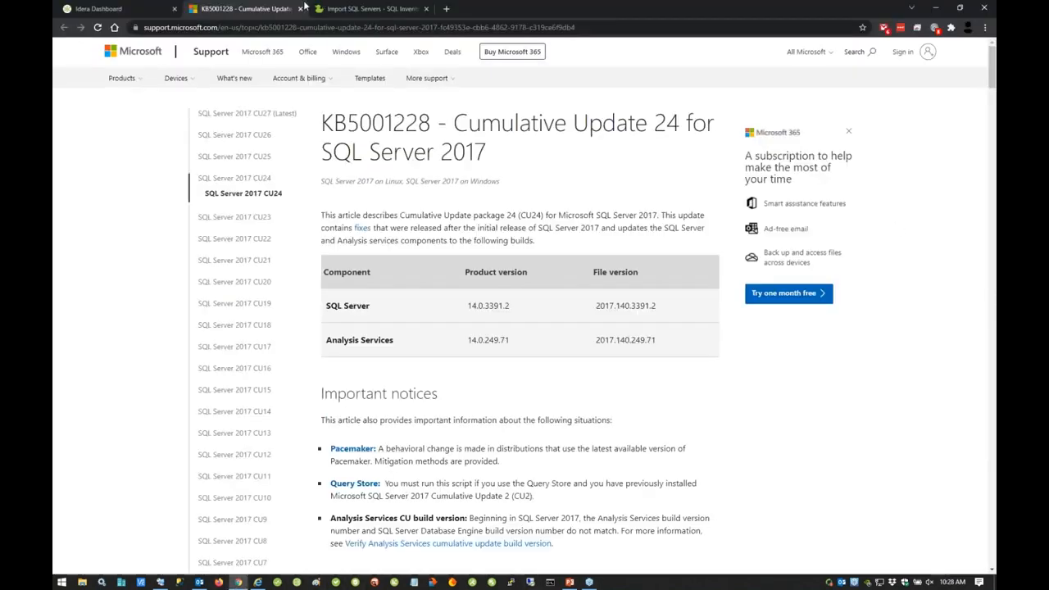
{"action": "left_click", "coordinate": [134, 10]}
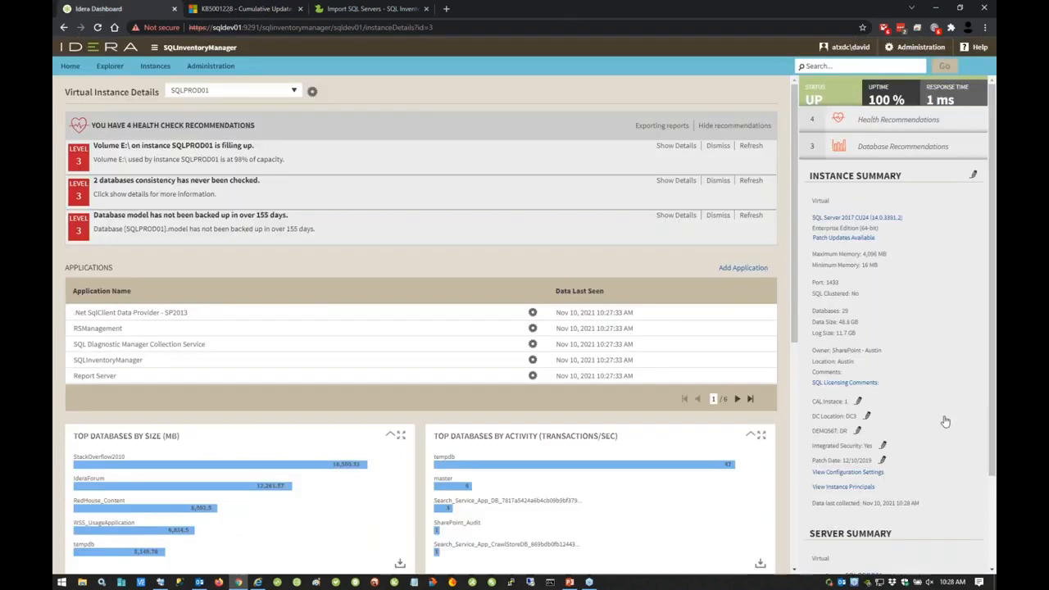
Step: Inspect SQLPROD01's license information, close it without saving, and review the instance's server summary
{"action": "left_click", "coordinate": [848, 383]}
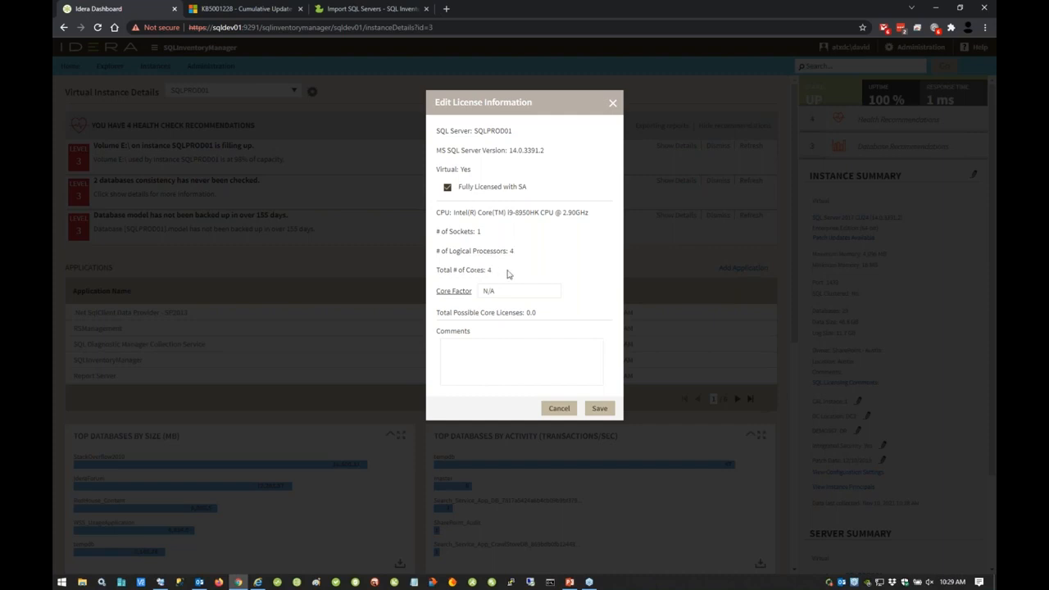
{"action": "double_click", "coordinate": [492, 292]}
{"action": "left_click", "coordinate": [470, 358]}
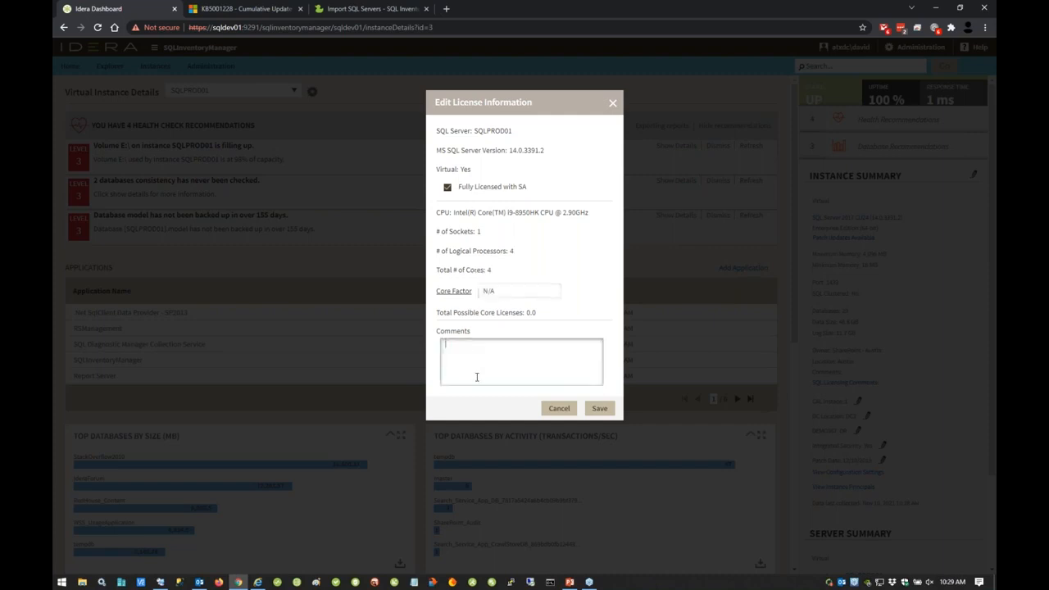
{"action": "left_click", "coordinate": [613, 106]}
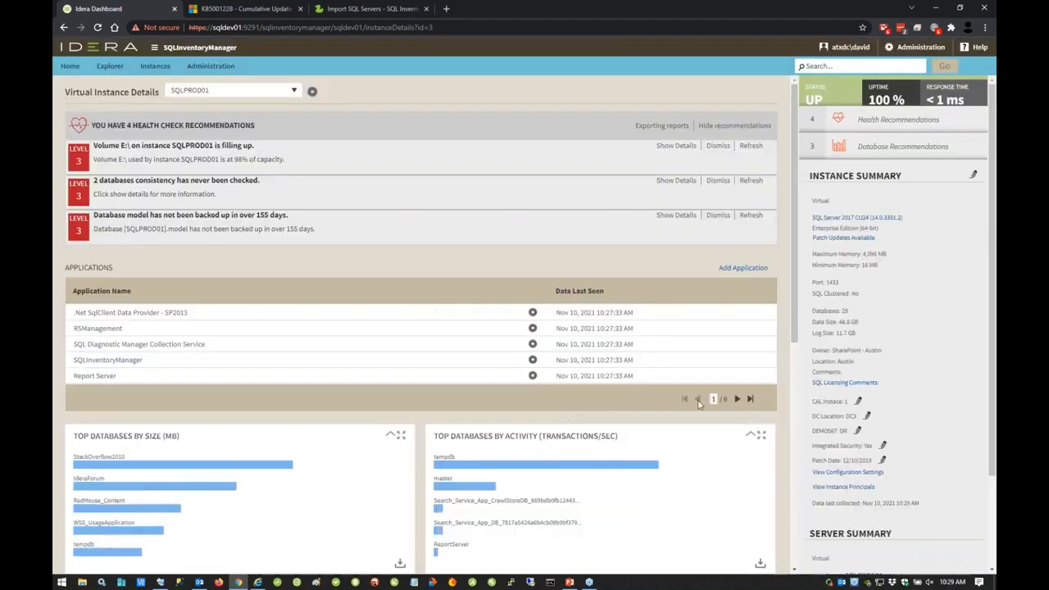
{"action": "scroll", "coordinate": [879, 476], "scroll_direction": "down", "scroll_amount": 2}
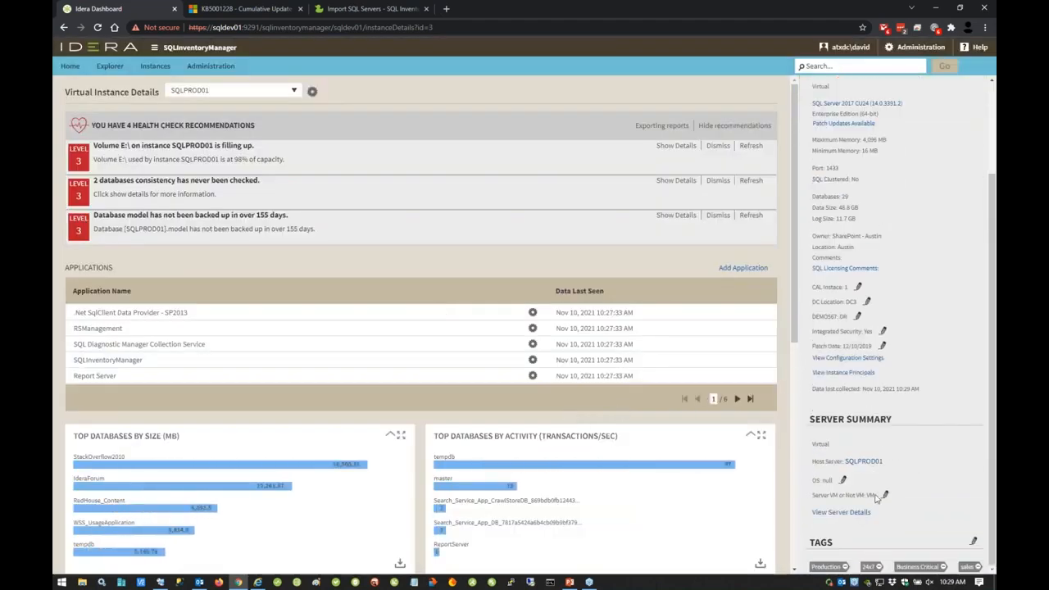
{"action": "scroll", "coordinate": [850, 523], "scroll_direction": "up", "scroll_amount": 2}
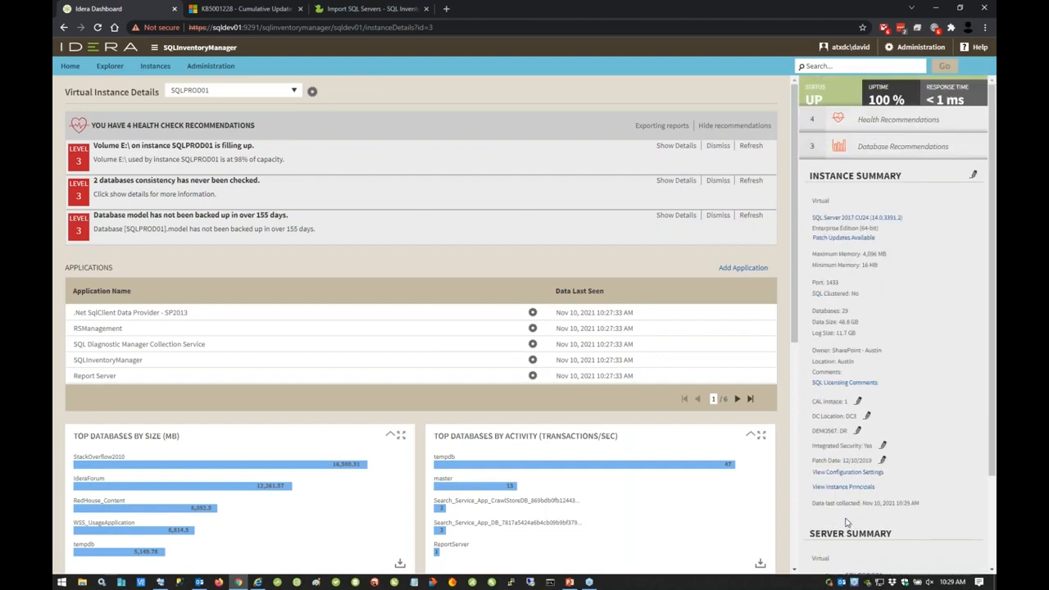
Step: Search the inventory for databases and instances matching a person's name, dismiss the results and clear the search text
{"action": "left_click", "coordinate": [852, 67]}
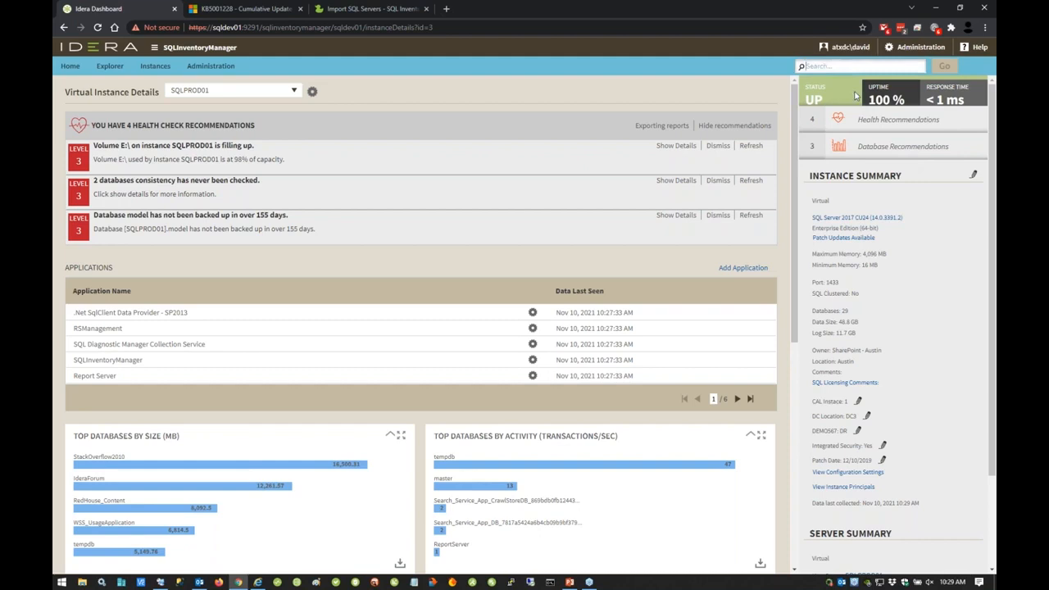
{"action": "type", "text": "terry"}
{"action": "left_click", "coordinate": [943, 69]}
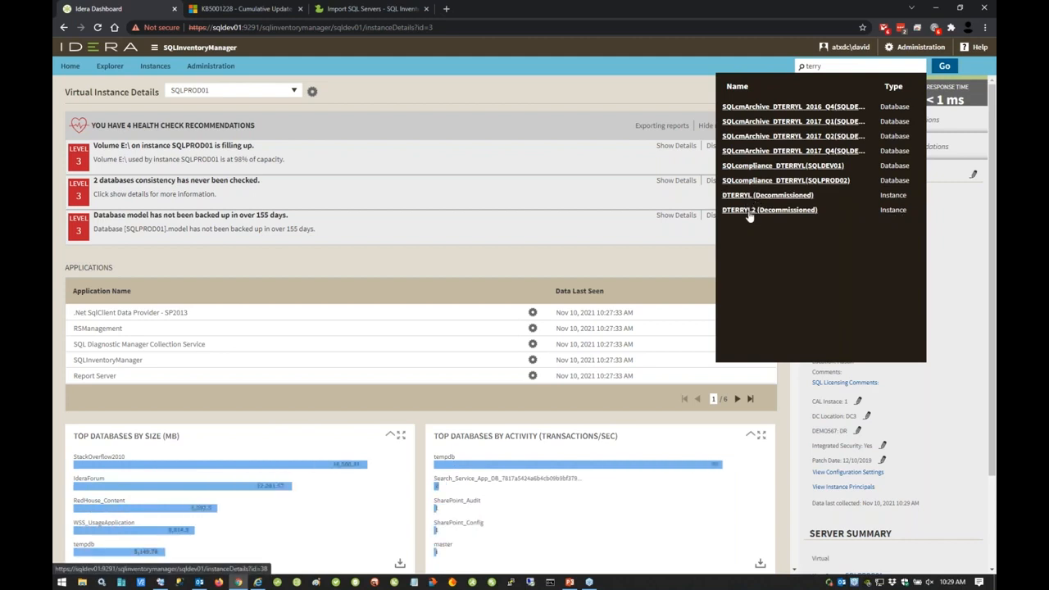
{"action": "left_click", "coordinate": [666, 57]}
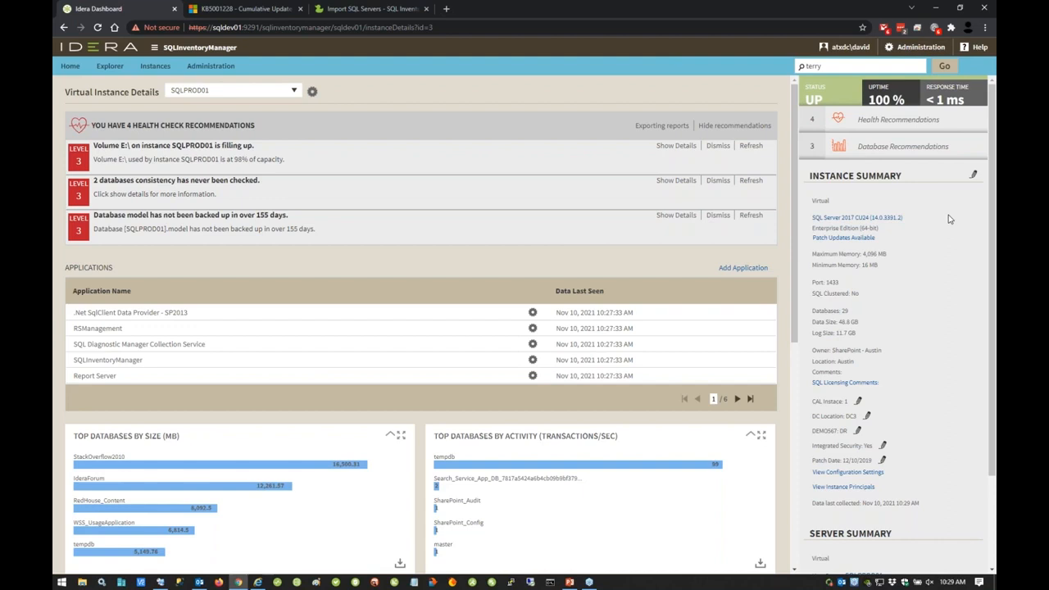
{"action": "left_click_drag", "start_coordinate": [828, 66], "coordinate": [757, 74]}
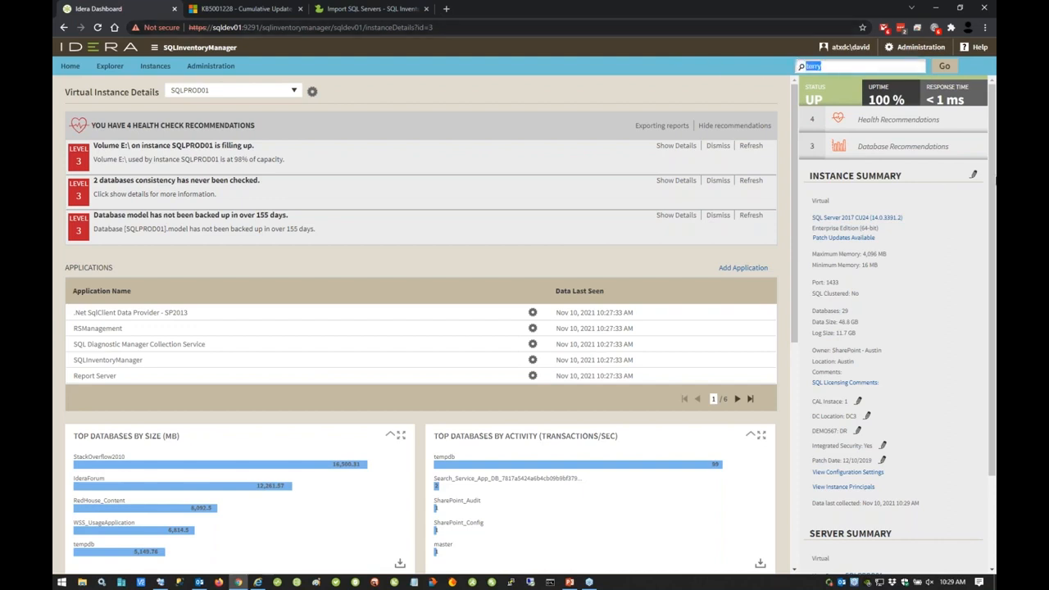
{"action": "key", "text": "BackSpace"}
Step: View the database details of RedHouse_Content on SQLPROD01, including its backups, inventory fields and files, and close them
{"action": "scroll", "coordinate": [519, 347], "scroll_direction": "down", "scroll_amount": 4}
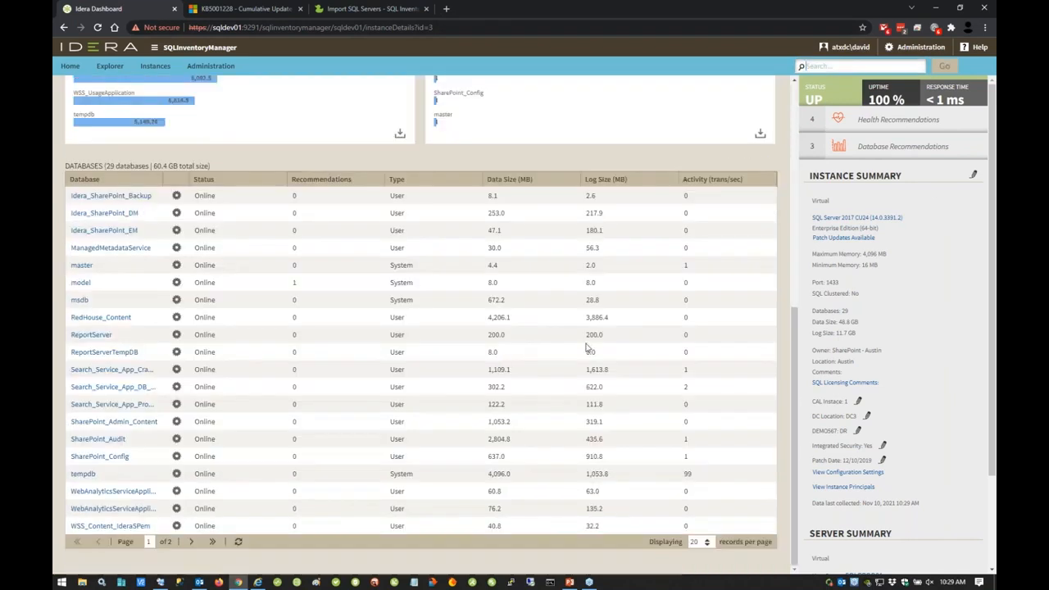
{"action": "left_click", "coordinate": [94, 318]}
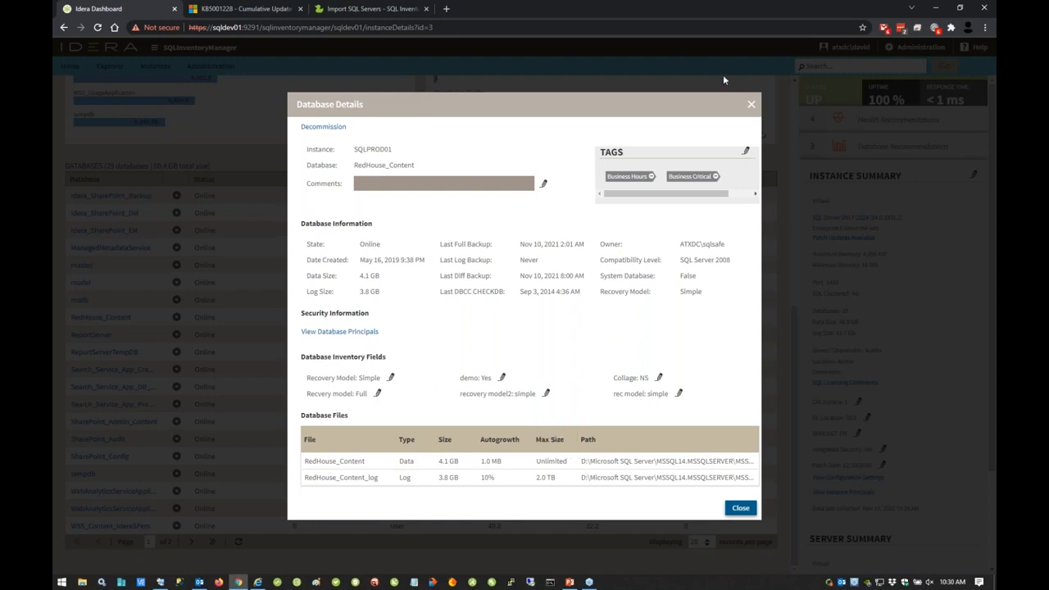
{"action": "left_click", "coordinate": [752, 108]}
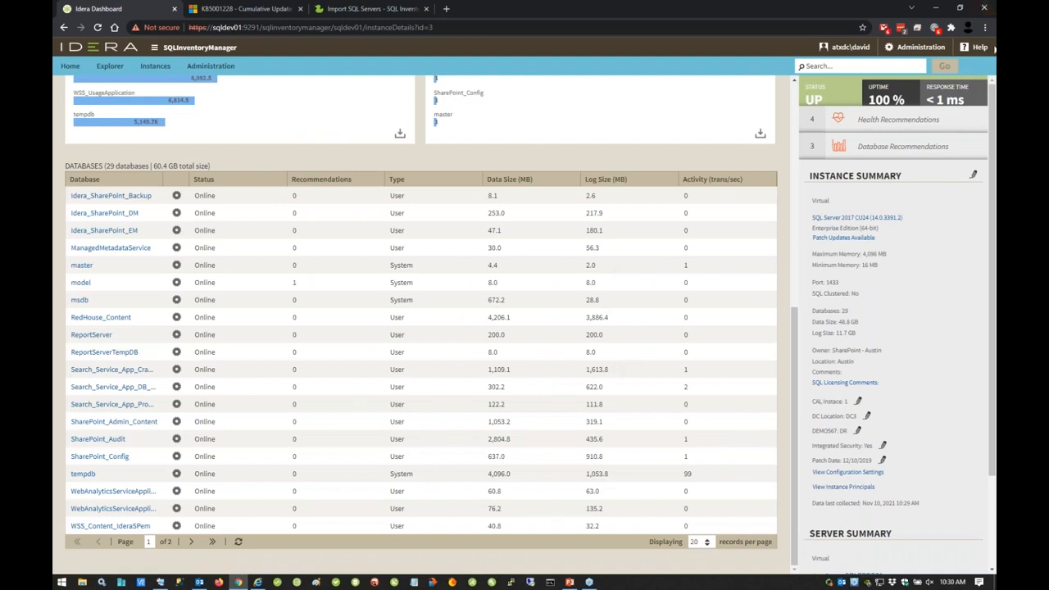
{"action": "left_click", "coordinate": [989, 175]}
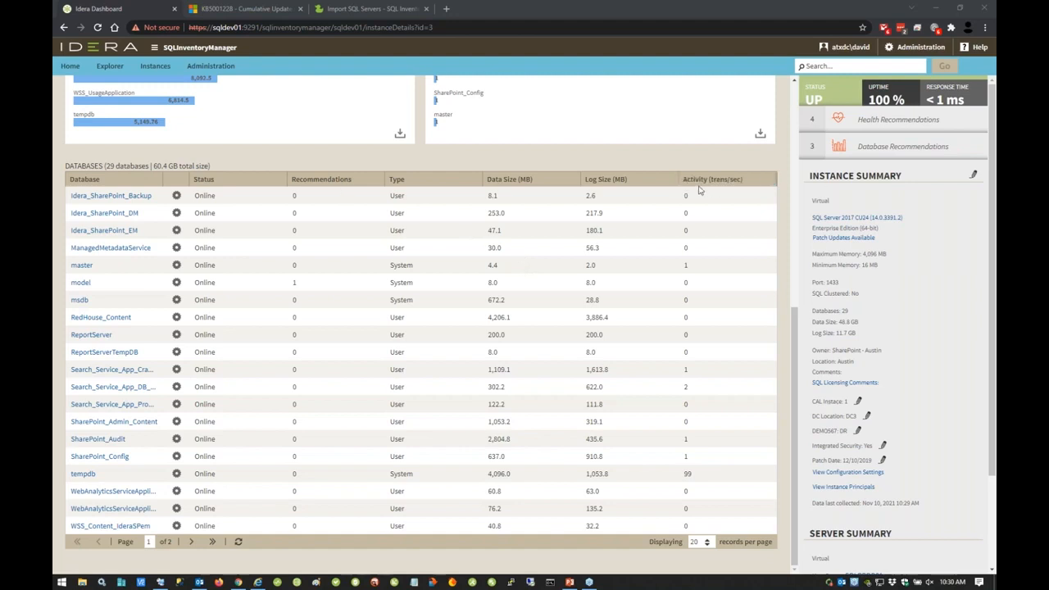
{"action": "scroll", "coordinate": [237, 214], "scroll_direction": "up", "scroll_amount": 5}
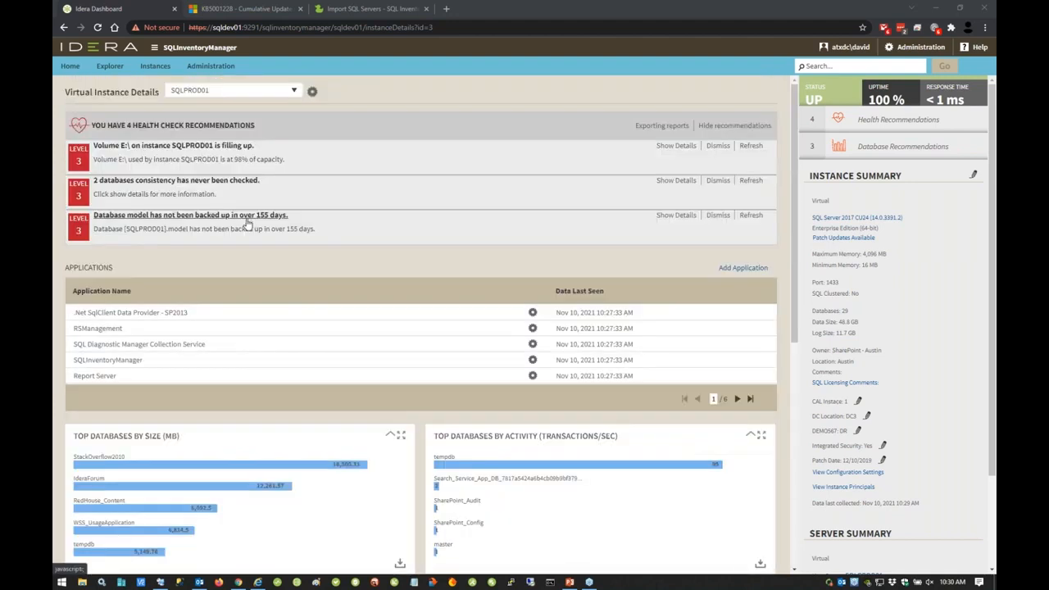
Step: Start a new custom inventory field named Webcast at the Instance level with the Open Ended type
{"action": "left_click", "coordinate": [206, 68]}
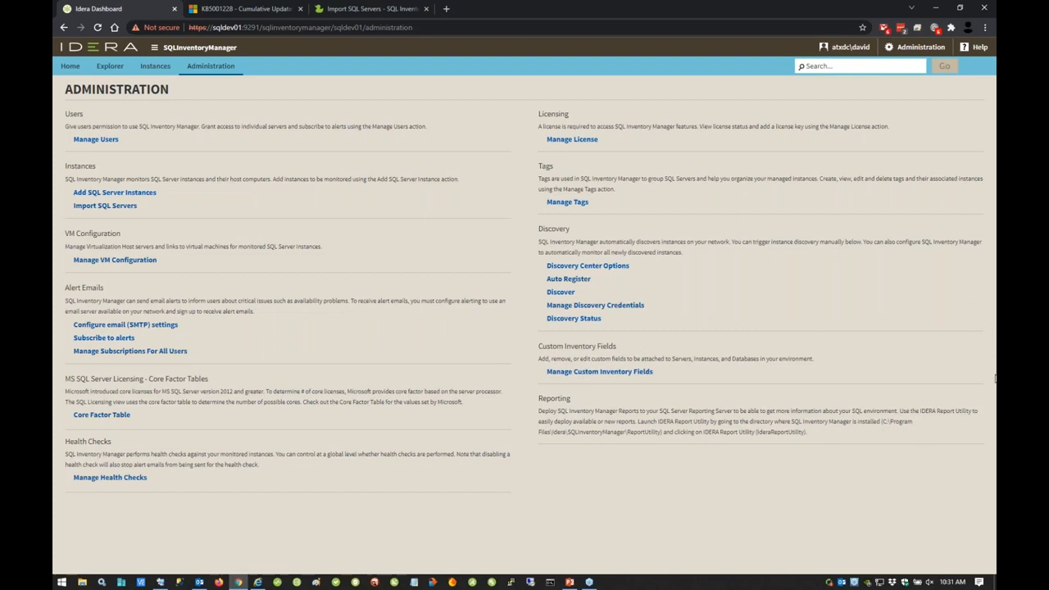
{"action": "left_click", "coordinate": [606, 374]}
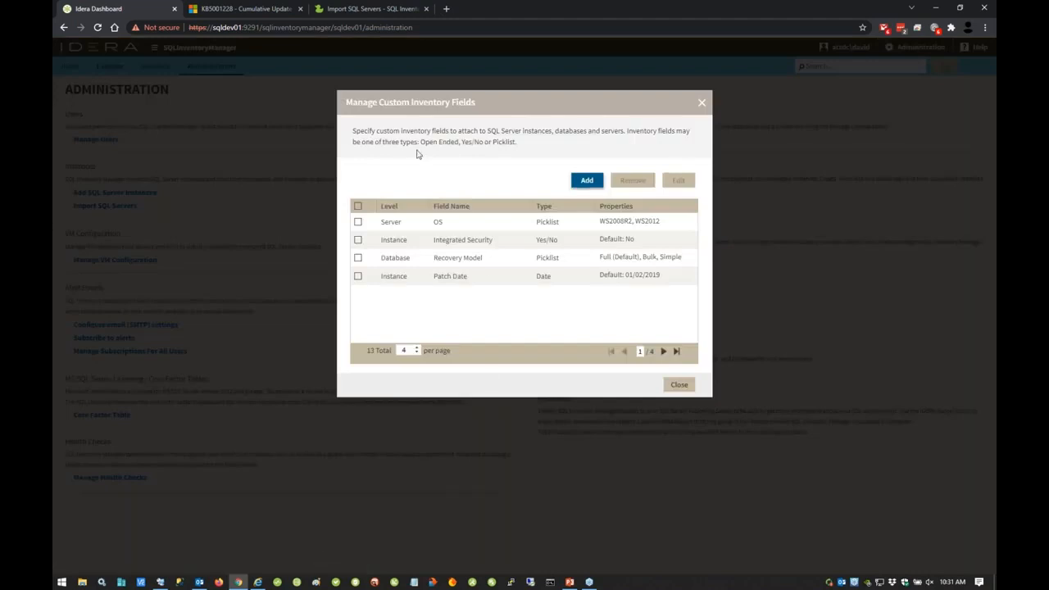
{"action": "left_click", "coordinate": [585, 182]}
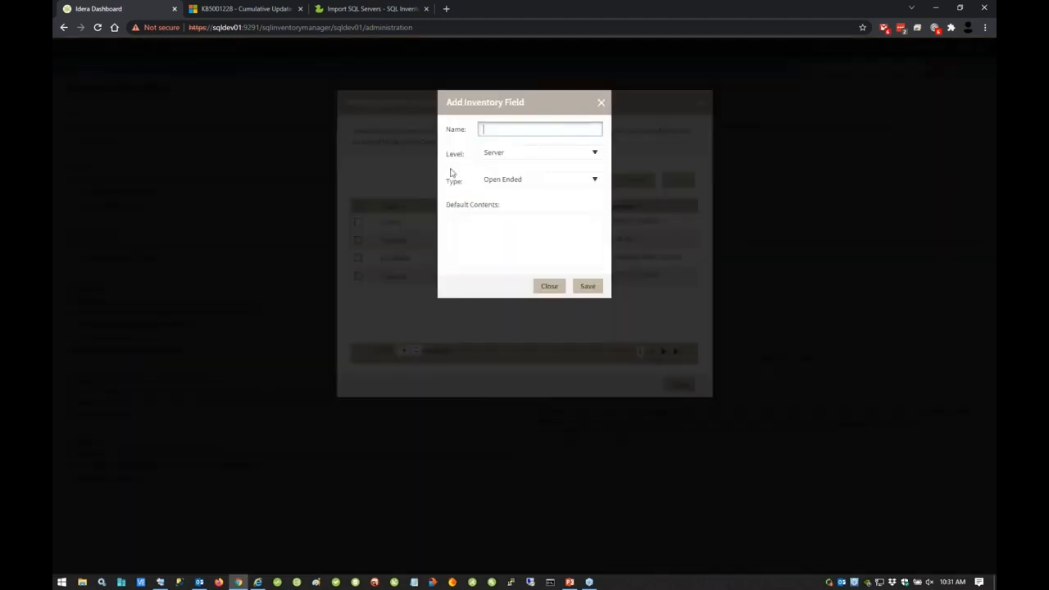
{"action": "type", "text": "Webcast"}
{"action": "left_click", "coordinate": [596, 155]}
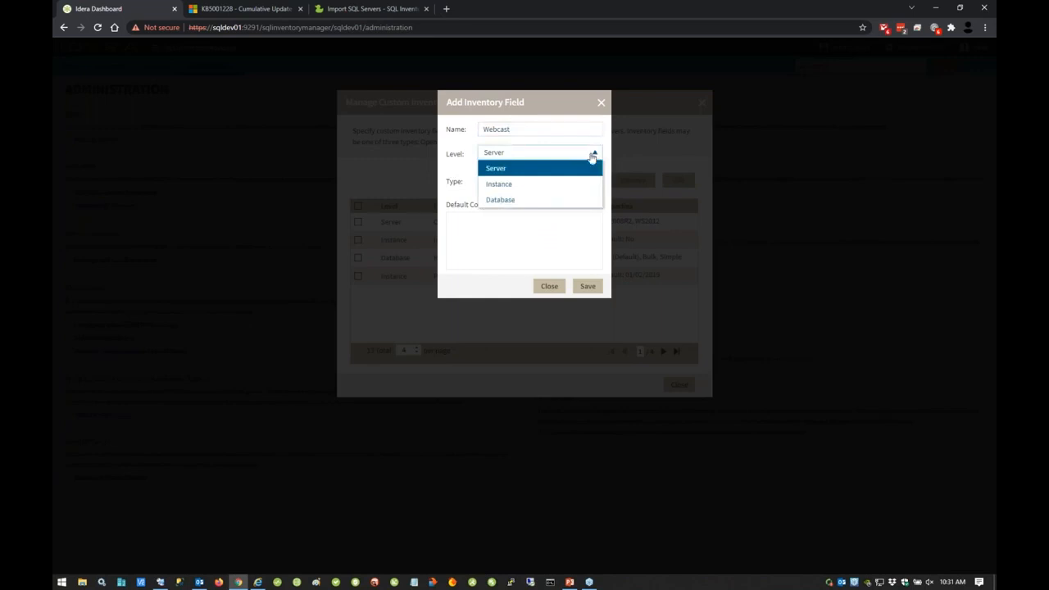
{"action": "left_click", "coordinate": [551, 202]}
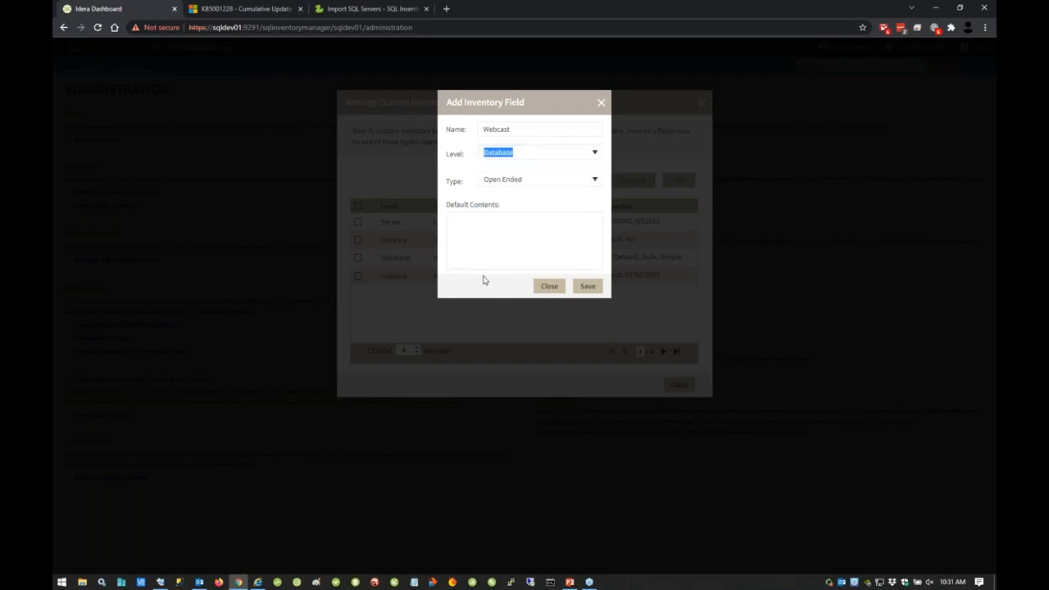
{"action": "left_click", "coordinate": [589, 153]}
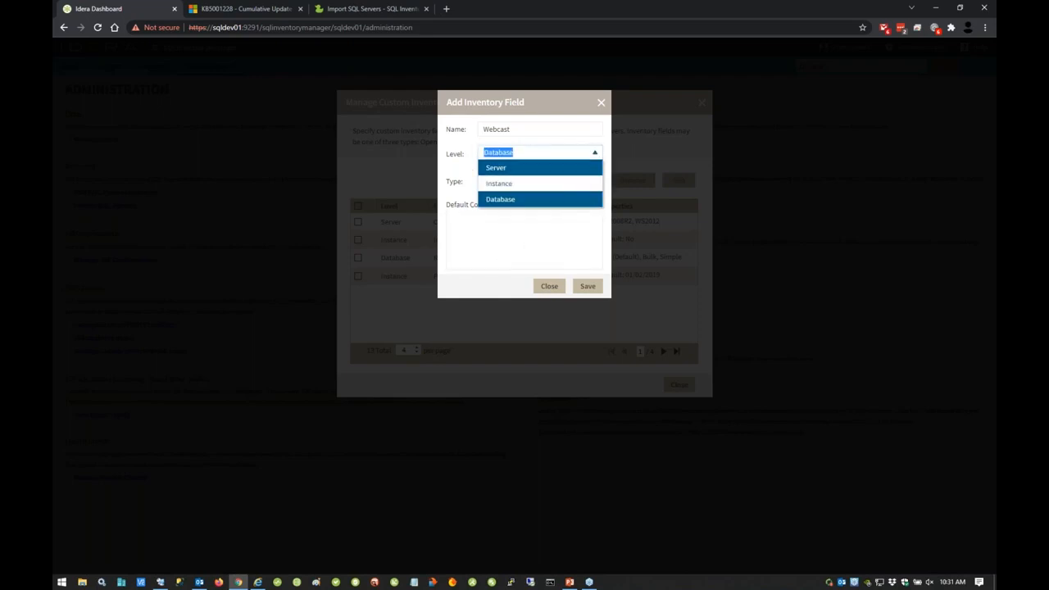
{"action": "left_click", "coordinate": [518, 185]}
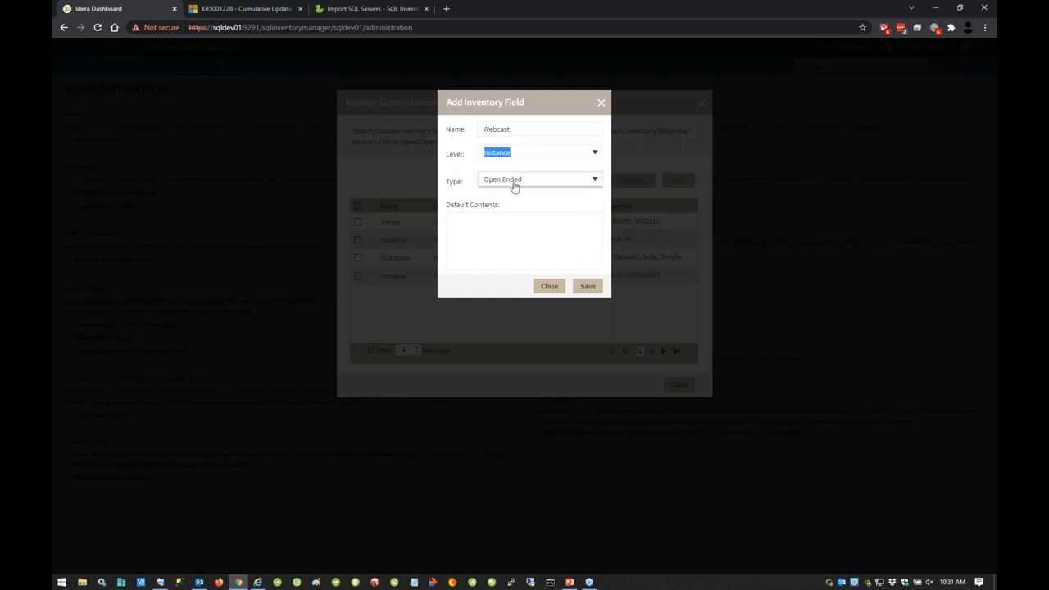
{"action": "left_click", "coordinate": [468, 228]}
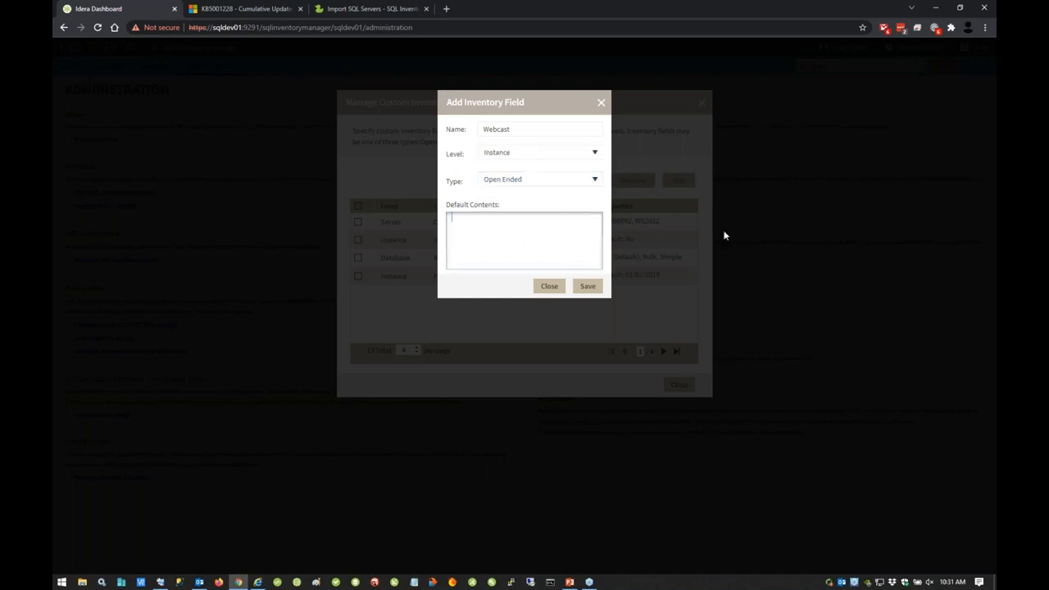
Step: Try the Yes/No and Picklist types for the Webcast field, and close the field editor and custom inventory fields manager
{"action": "left_click", "coordinate": [574, 183]}
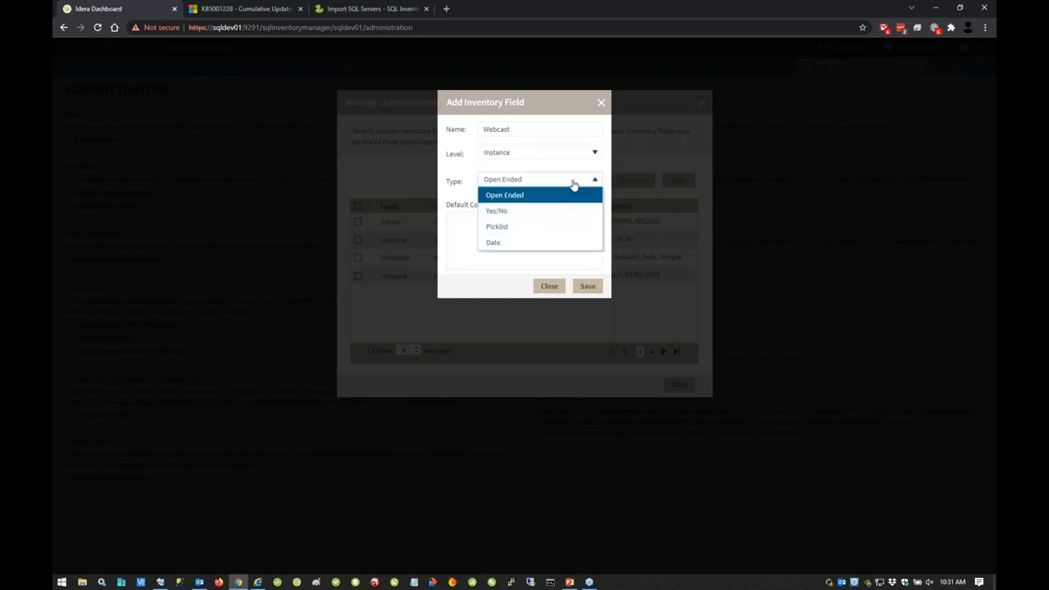
{"action": "left_click", "coordinate": [512, 211]}
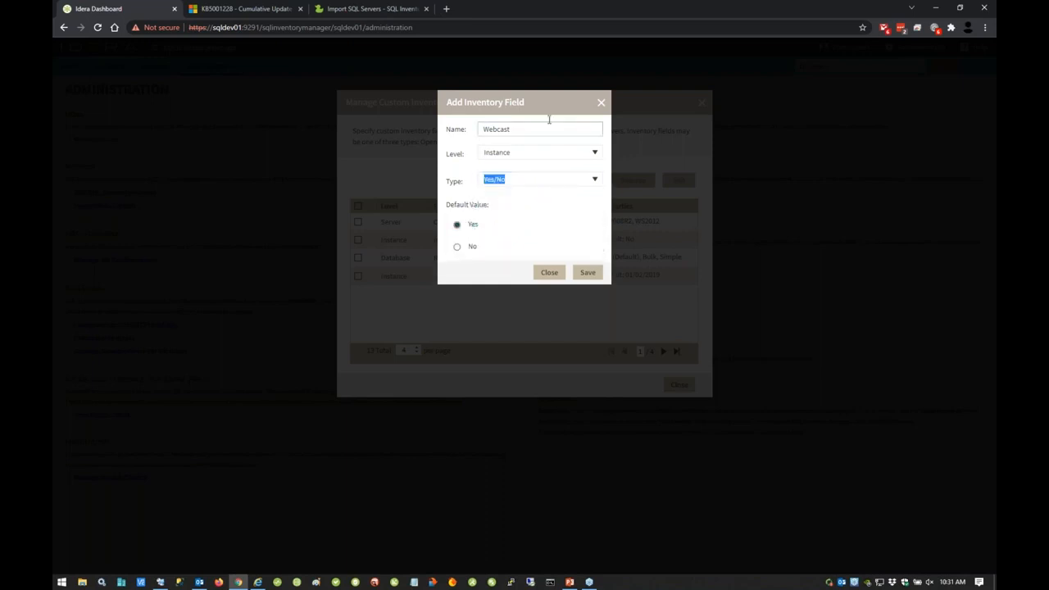
{"action": "left_click_drag", "start_coordinate": [549, 129], "coordinate": [381, 131]}
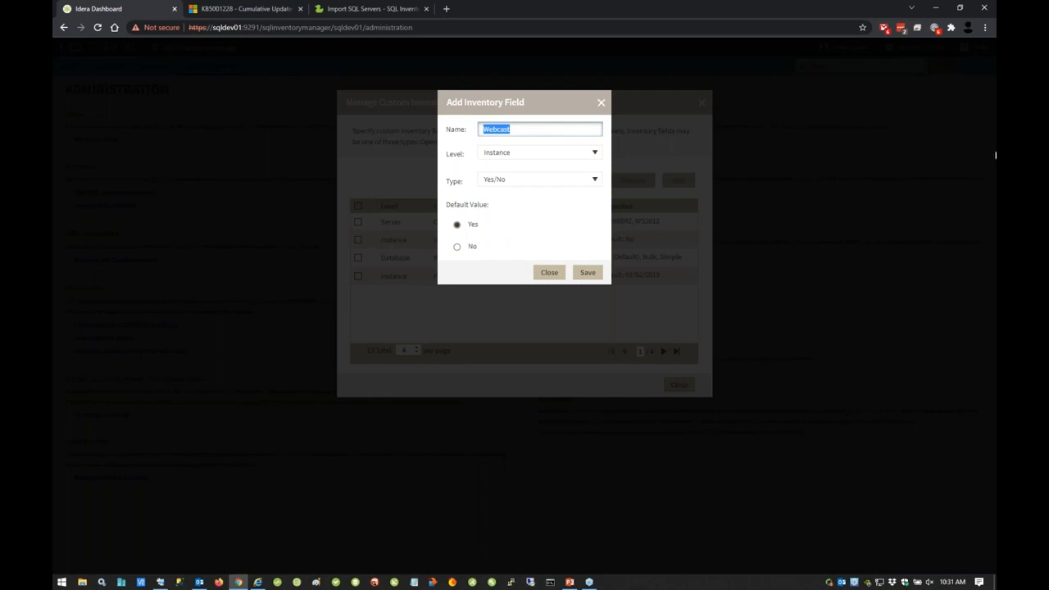
{"action": "left_click", "coordinate": [593, 181]}
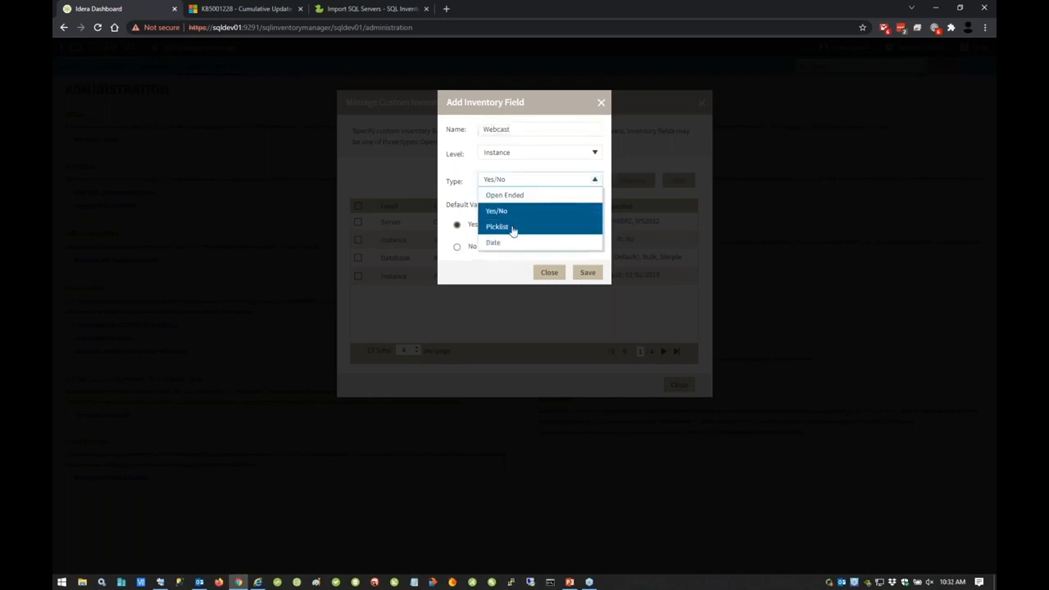
{"action": "left_click", "coordinate": [472, 227]}
{"action": "left_click", "coordinate": [463, 221]}
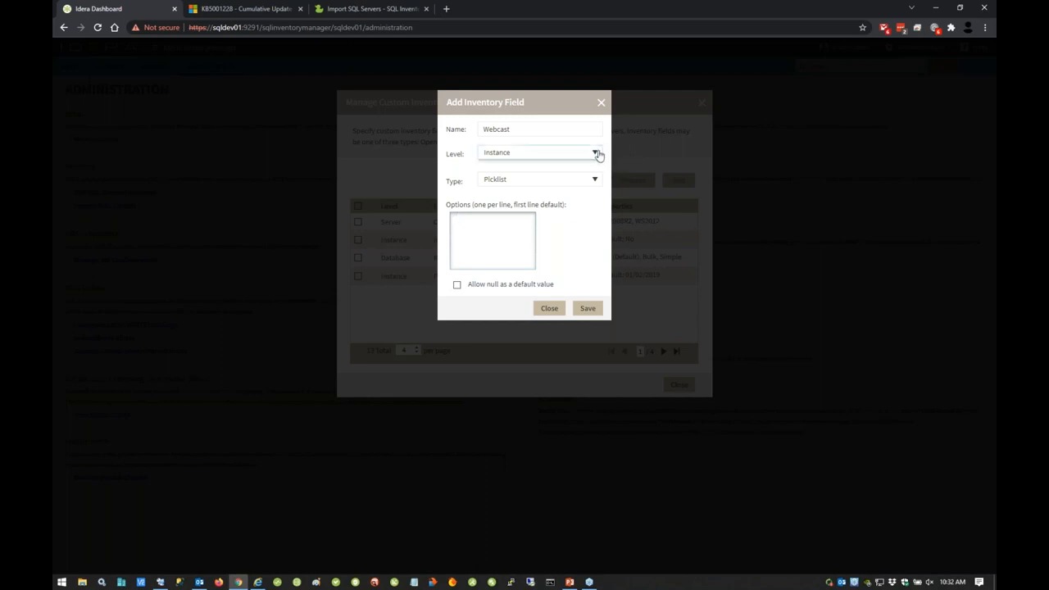
{"action": "left_click", "coordinate": [588, 310]}
{"action": "left_click", "coordinate": [602, 103]}
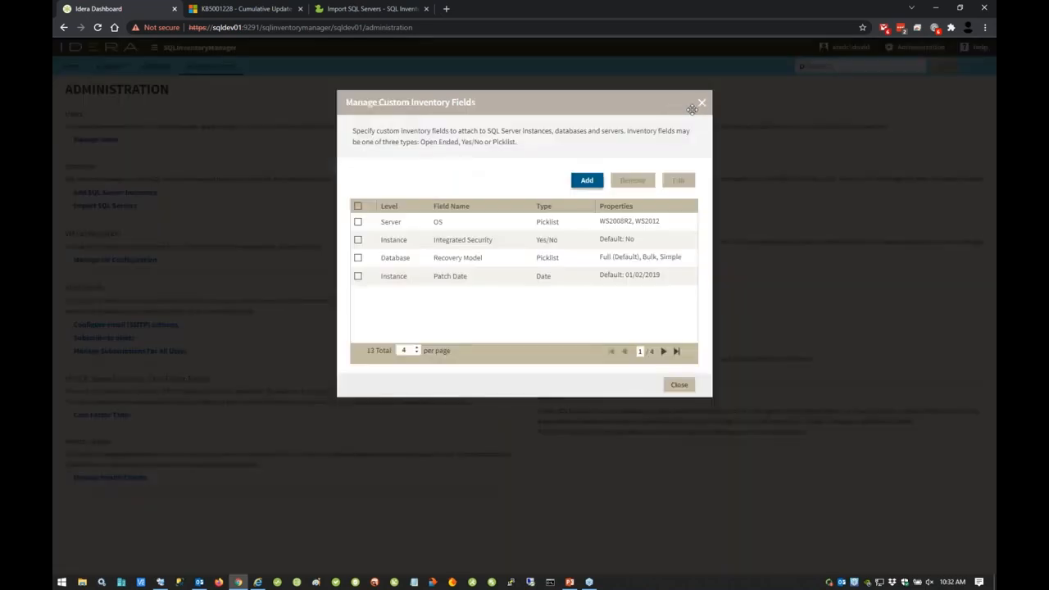
{"action": "left_click", "coordinate": [703, 104]}
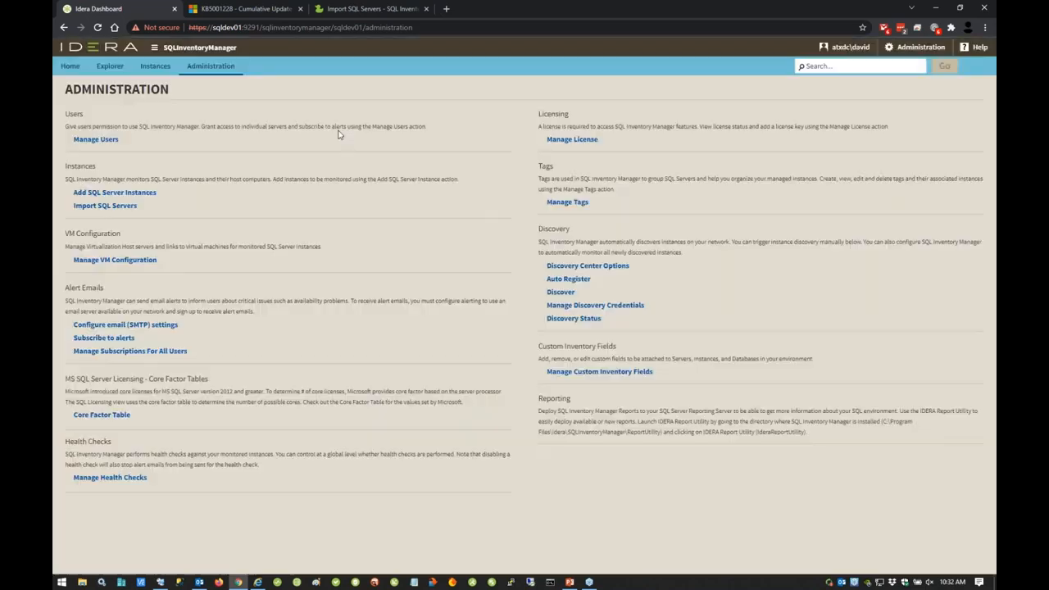
Step: Filter the Explorer's Instance Count by Owner view by the Patch Date instance custom inventory field
{"action": "left_click", "coordinate": [110, 66]}
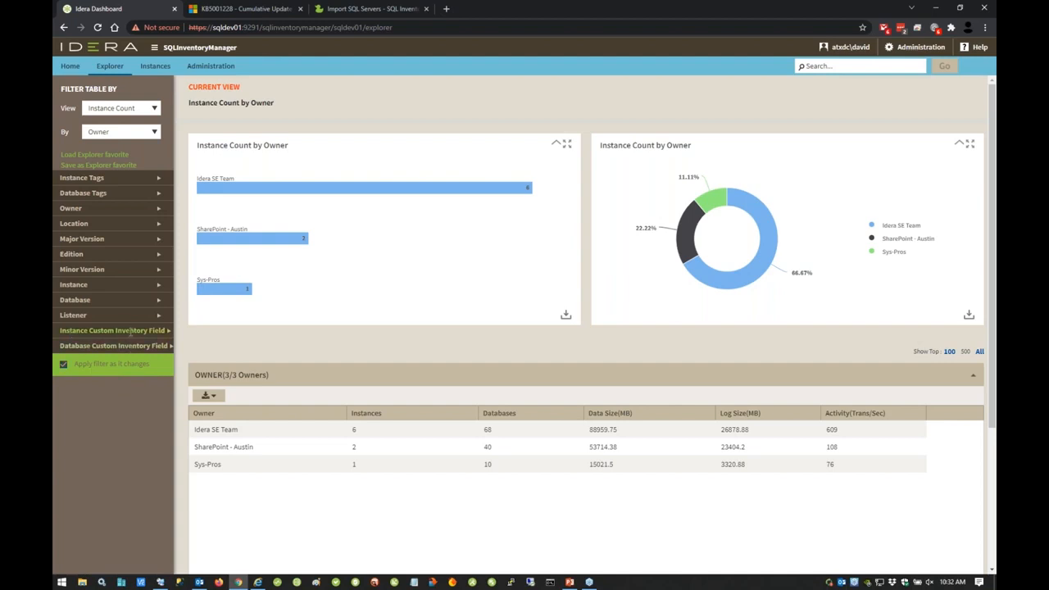
{"action": "left_click", "coordinate": [168, 331]}
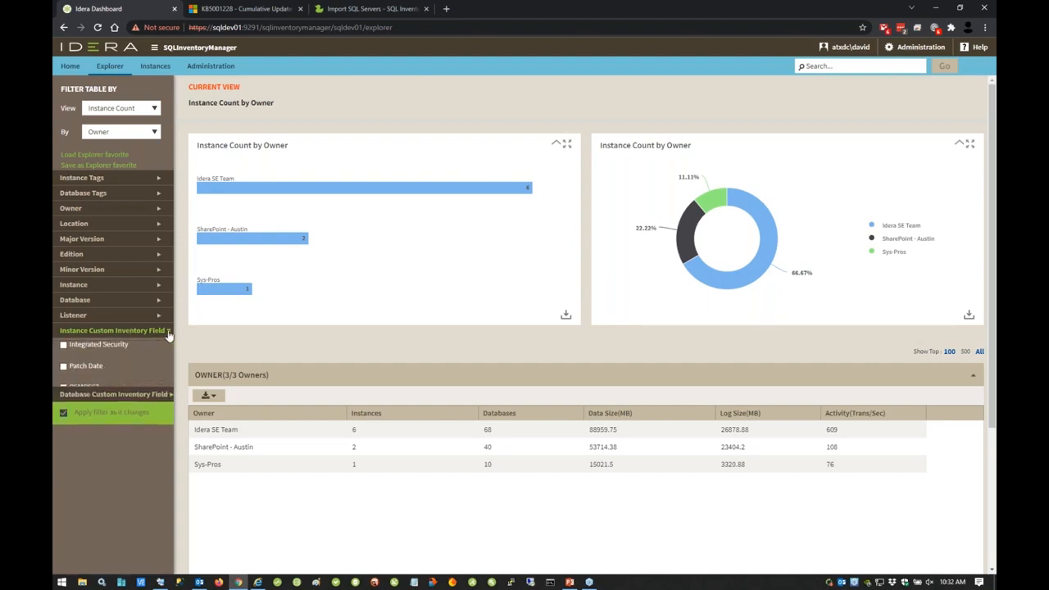
{"action": "left_click", "coordinate": [63, 368]}
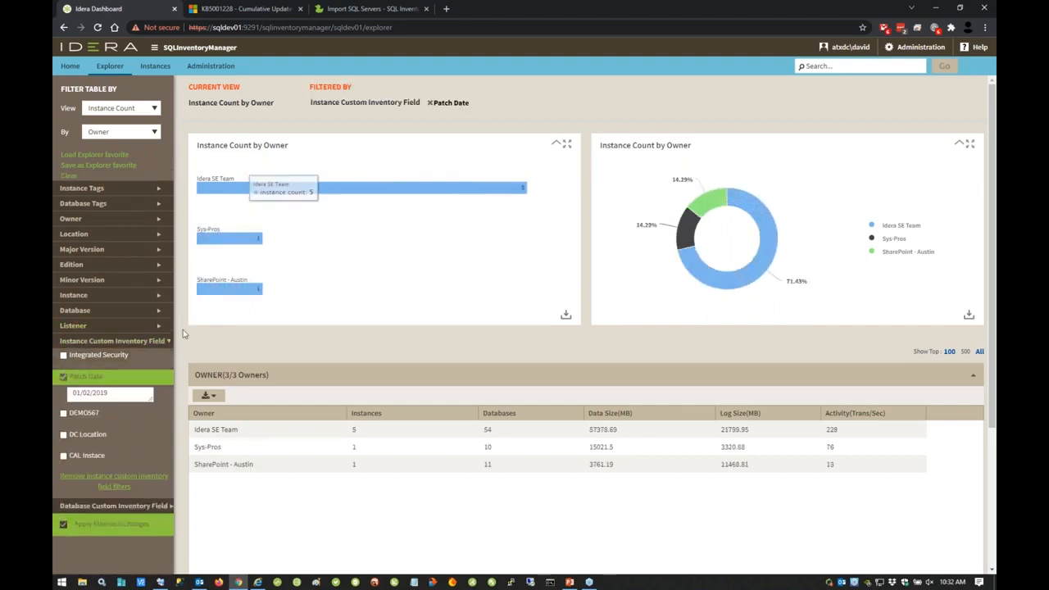
Step: Try the DC Location filter alone and combined with Patch Date, and clear all instance custom inventory field filters
{"action": "left_click", "coordinate": [64, 377]}
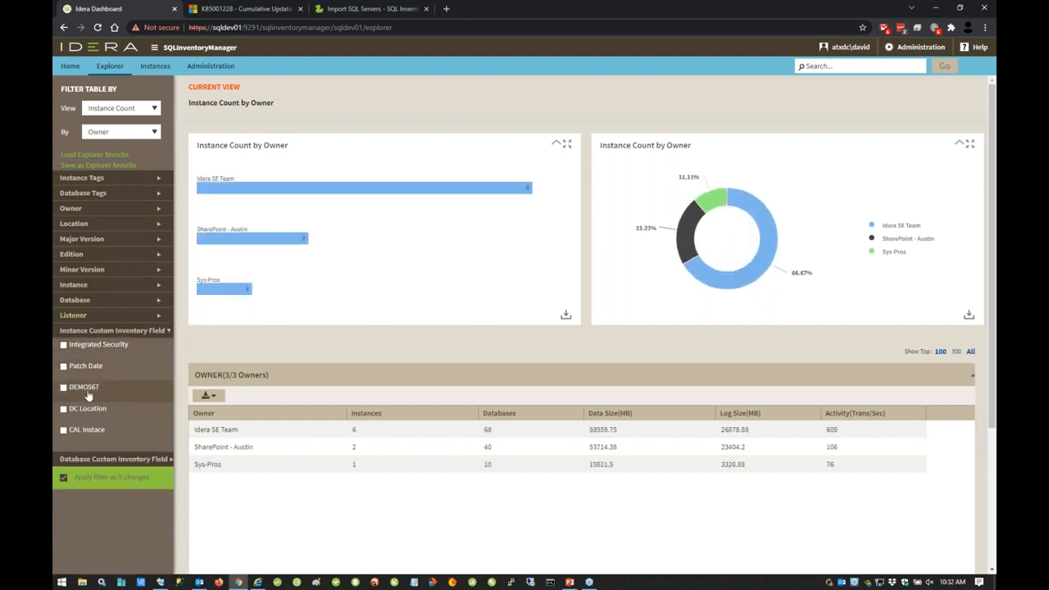
{"action": "left_click", "coordinate": [64, 409]}
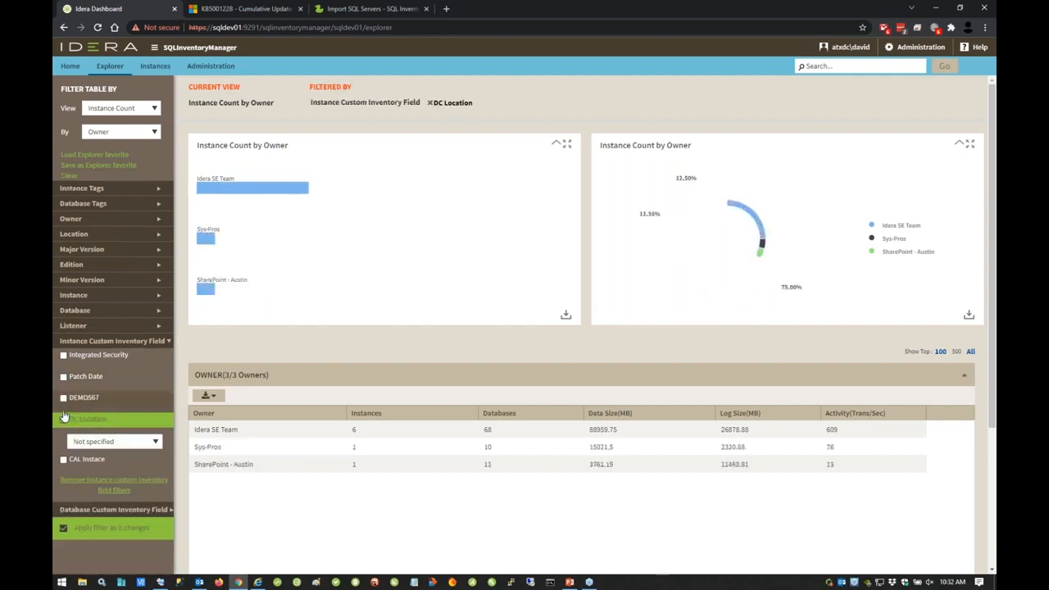
{"action": "left_click", "coordinate": [155, 441]}
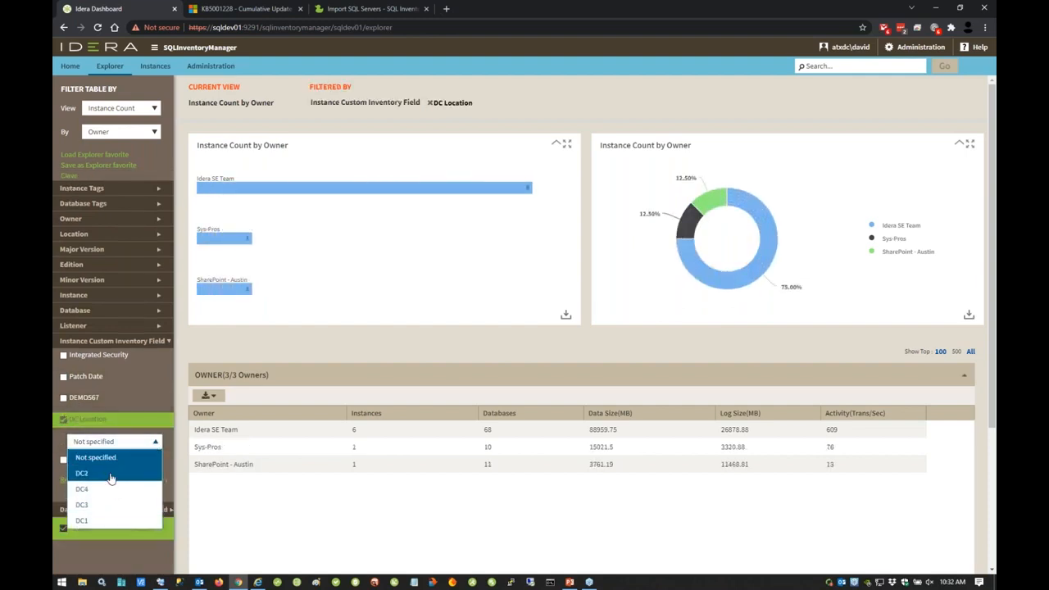
{"action": "left_click", "coordinate": [64, 376]}
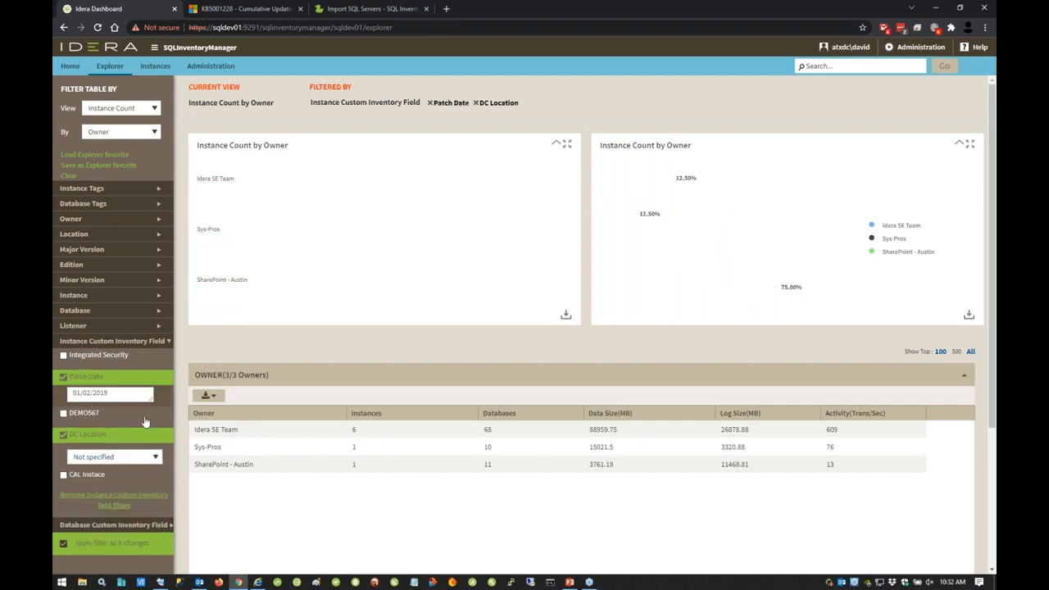
{"action": "left_click", "coordinate": [141, 457]}
{"action": "left_click", "coordinate": [141, 457]}
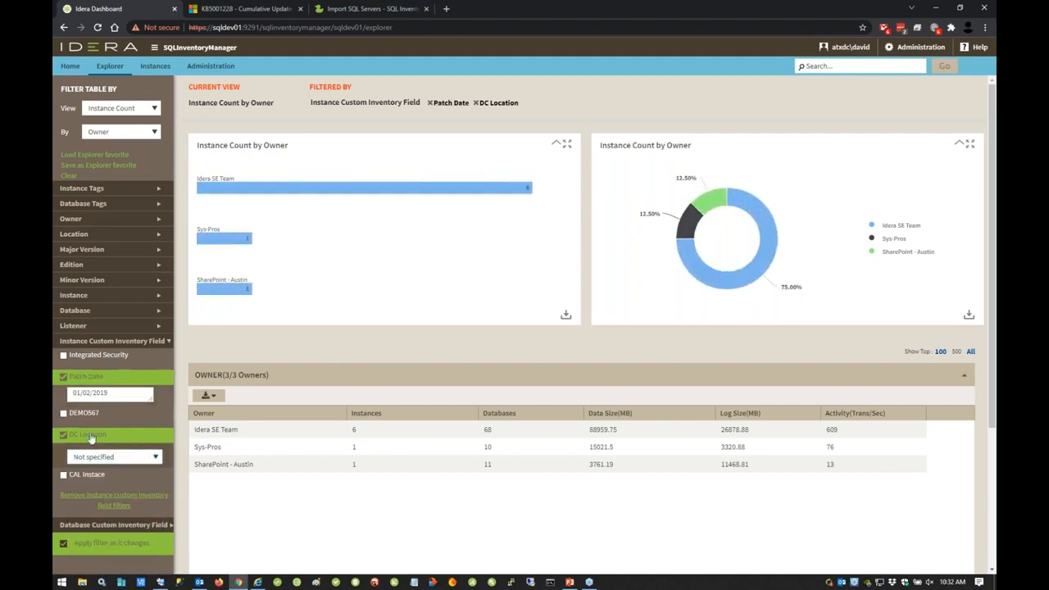
{"action": "left_click", "coordinate": [64, 435]}
{"action": "left_click", "coordinate": [149, 377]}
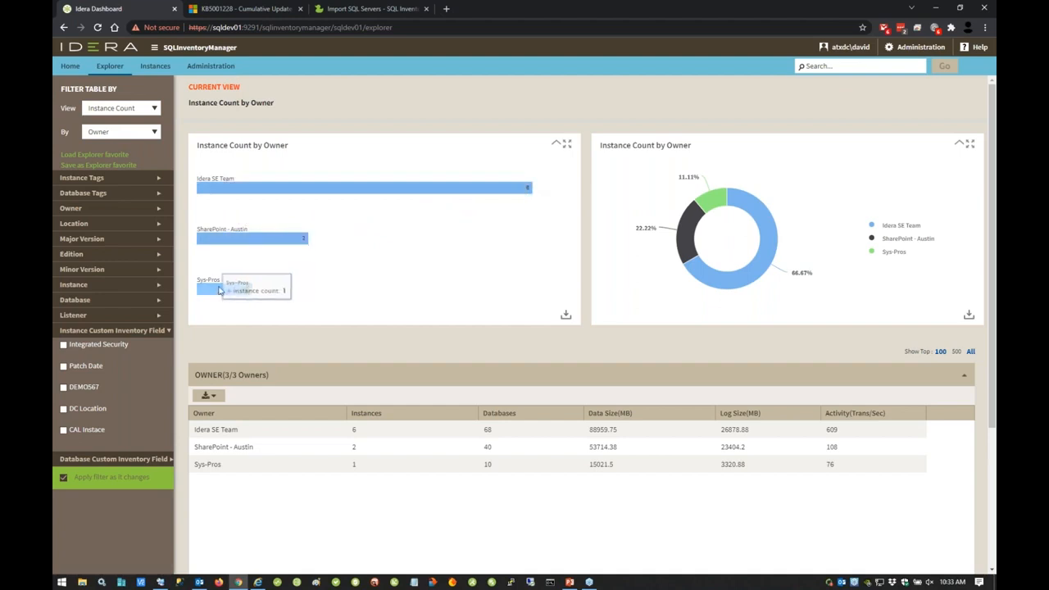
Step: Switch the Explorer view to Data Size (MB) by Database
{"action": "left_click", "coordinate": [141, 108]}
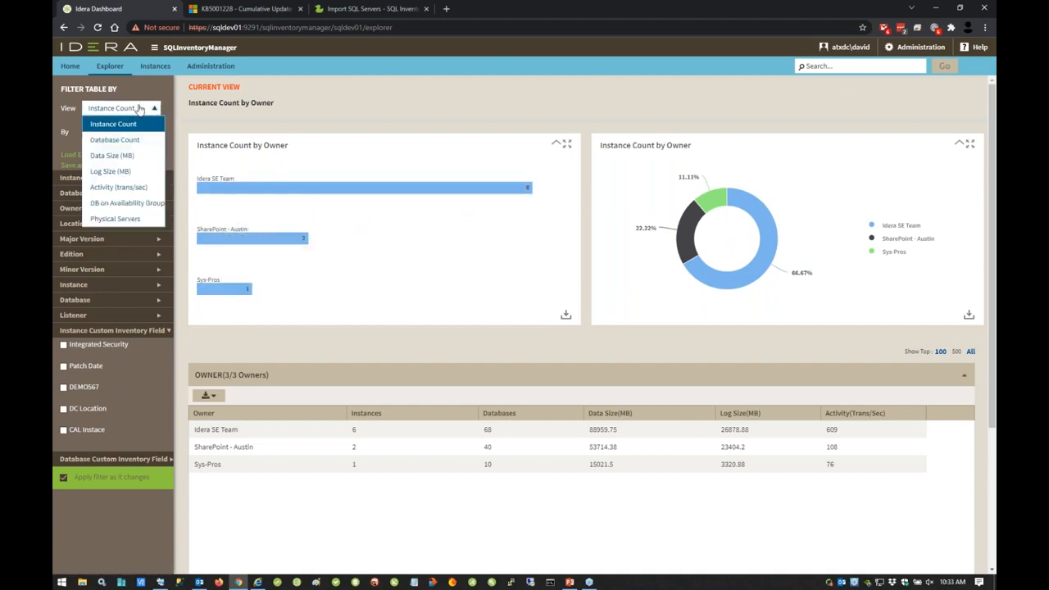
{"action": "left_click", "coordinate": [123, 155]}
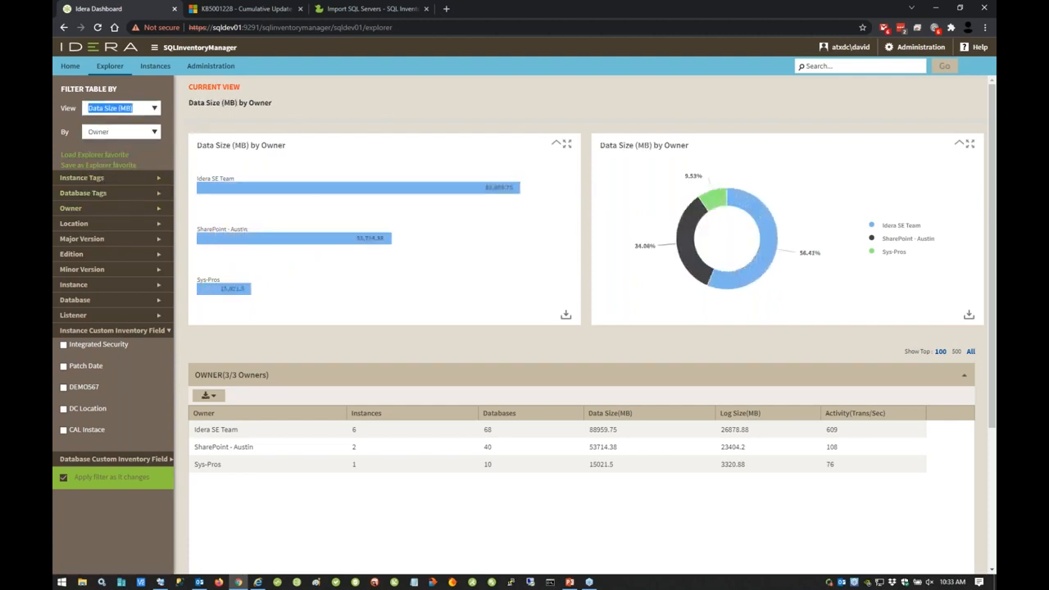
{"action": "left_click", "coordinate": [151, 132]}
{"action": "left_click", "coordinate": [124, 232]}
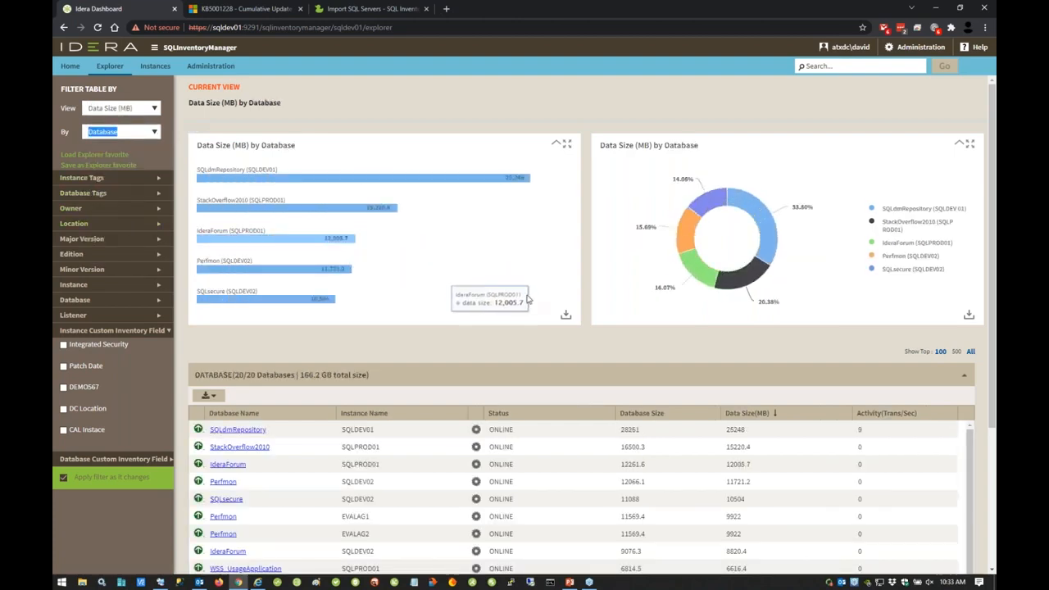
Step: Review the database table below the data size charts and its available export formats
{"action": "scroll", "coordinate": [530, 440], "scroll_direction": "down", "scroll_amount": 1}
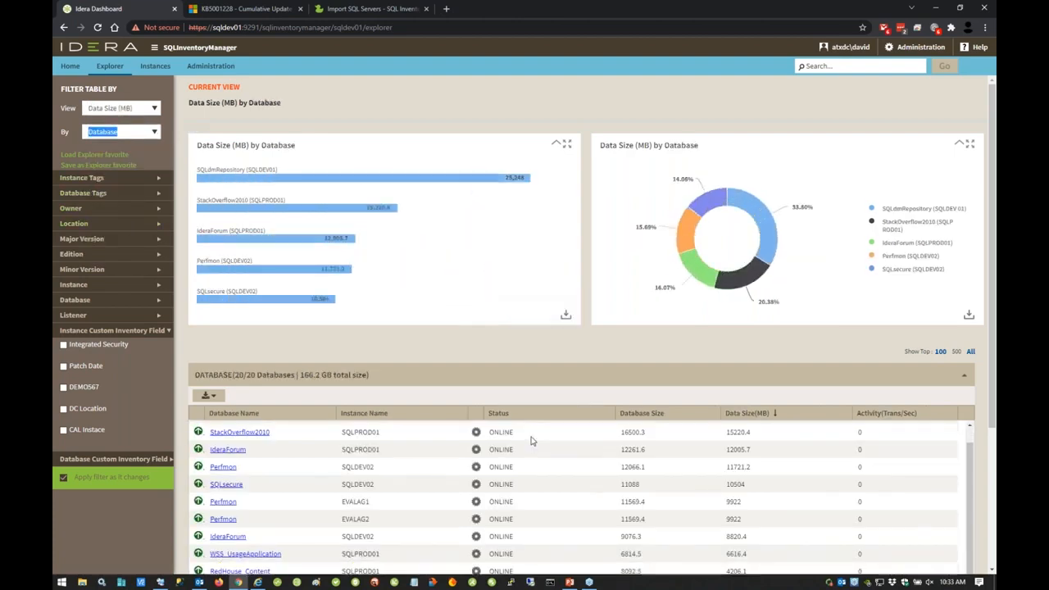
{"action": "scroll", "coordinate": [530, 440], "scroll_direction": "up", "scroll_amount": 1}
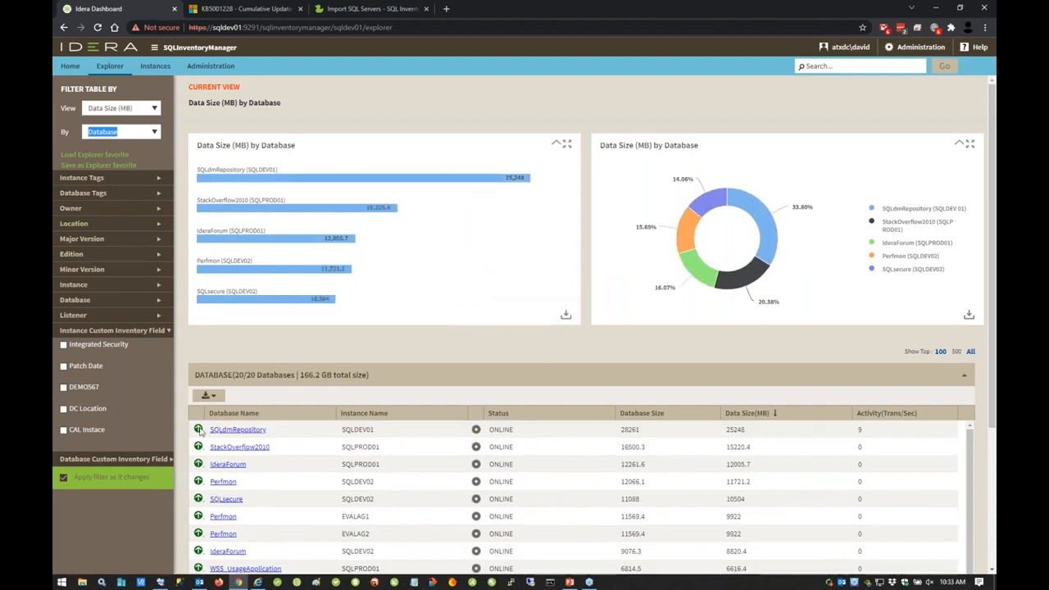
{"action": "left_click", "coordinate": [215, 397]}
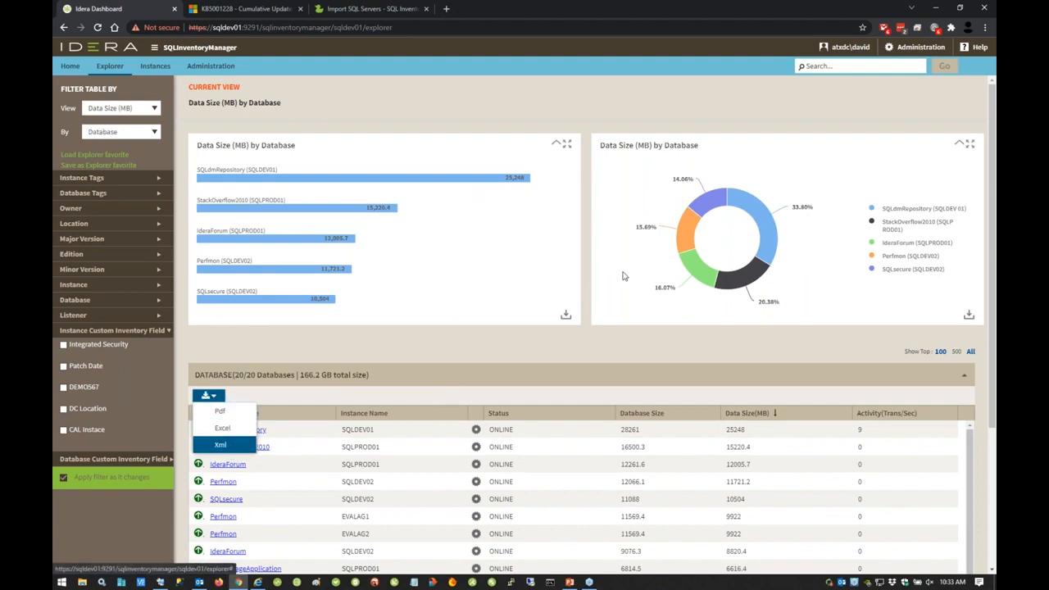
{"action": "left_click", "coordinate": [80, 494]}
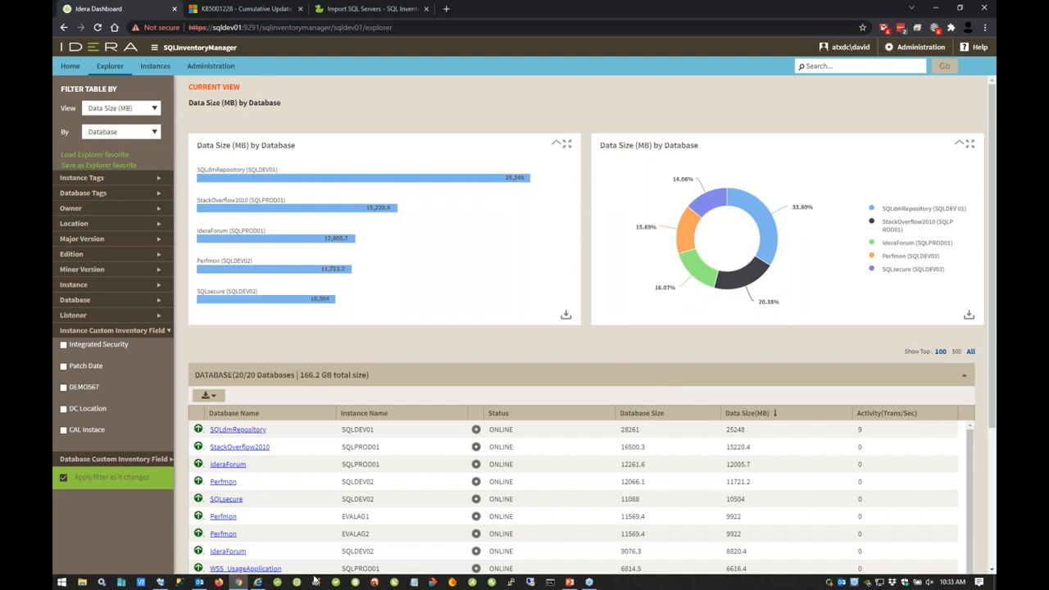
Step: Switch to SQL Server Reporting Services in Internet Explorer and show the SIM folder's reports
{"action": "left_click", "coordinate": [258, 582]}
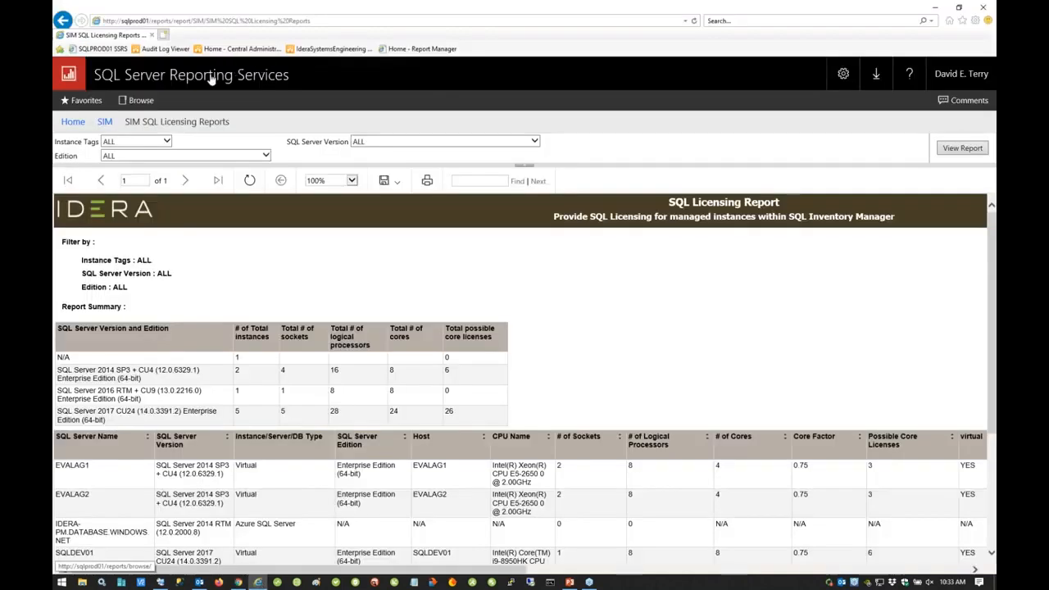
{"action": "left_click", "coordinate": [105, 121]}
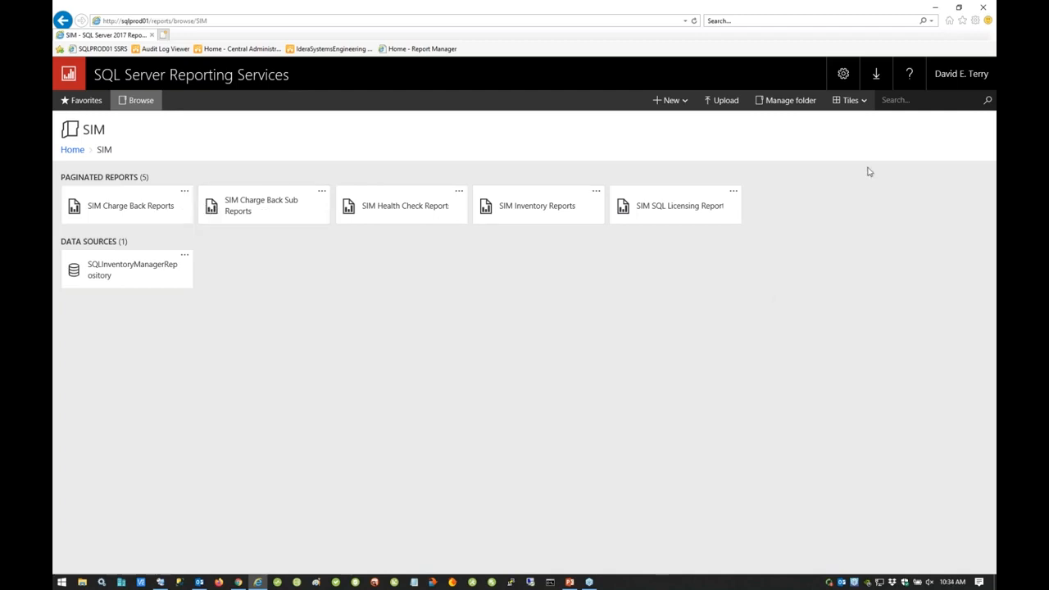
Step: Switch to the SQLDEV01 session in Remote Desktop Connection Manager and browse to C:\Program Files\Idera\SQLInventoryManager\ReportUtility
{"action": "left_click", "coordinate": [161, 582]}
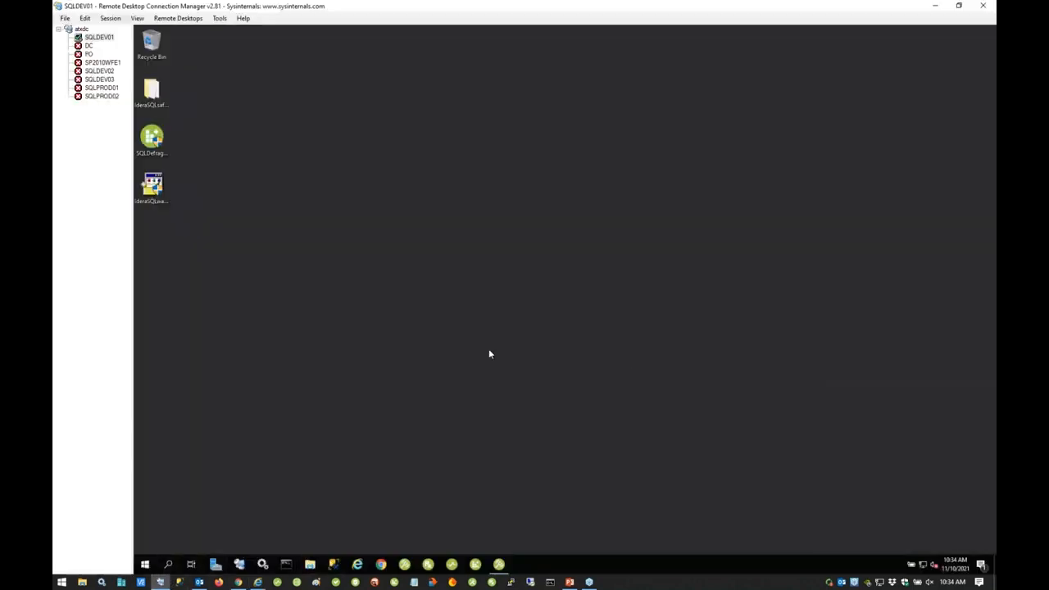
{"action": "key", "text": "super+e"}
{"action": "double_click", "coordinate": [287, 225]}
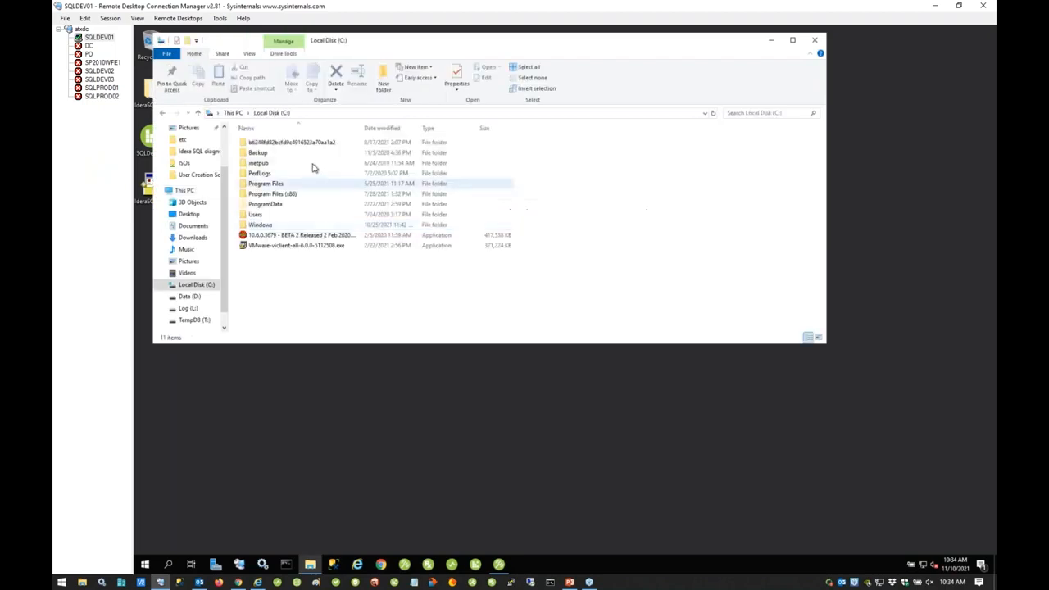
{"action": "double_click", "coordinate": [267, 184]}
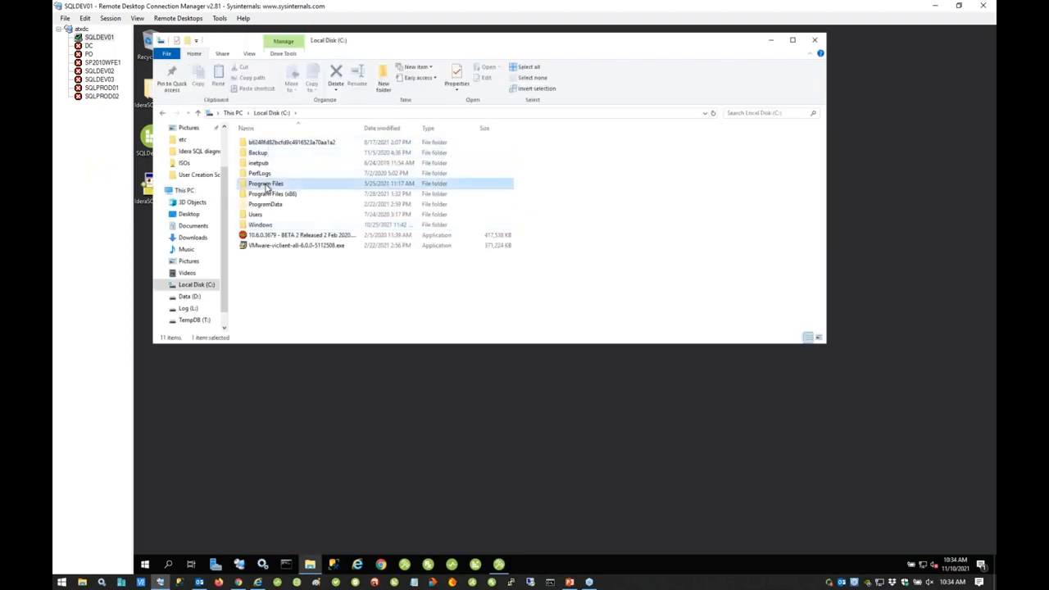
{"action": "double_click", "coordinate": [271, 153]}
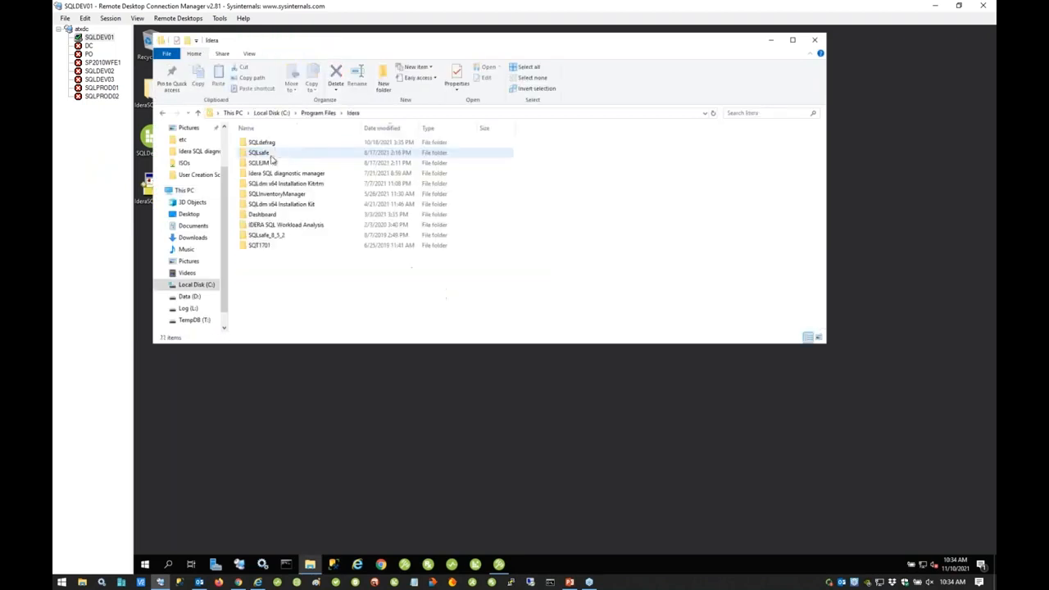
{"action": "double_click", "coordinate": [291, 194]}
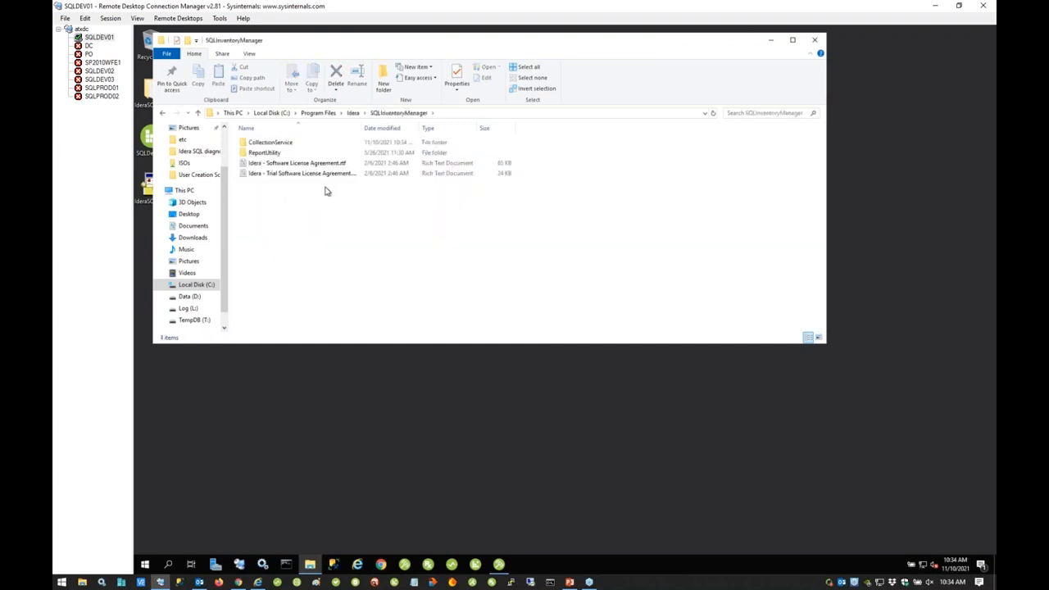
{"action": "double_click", "coordinate": [270, 154]}
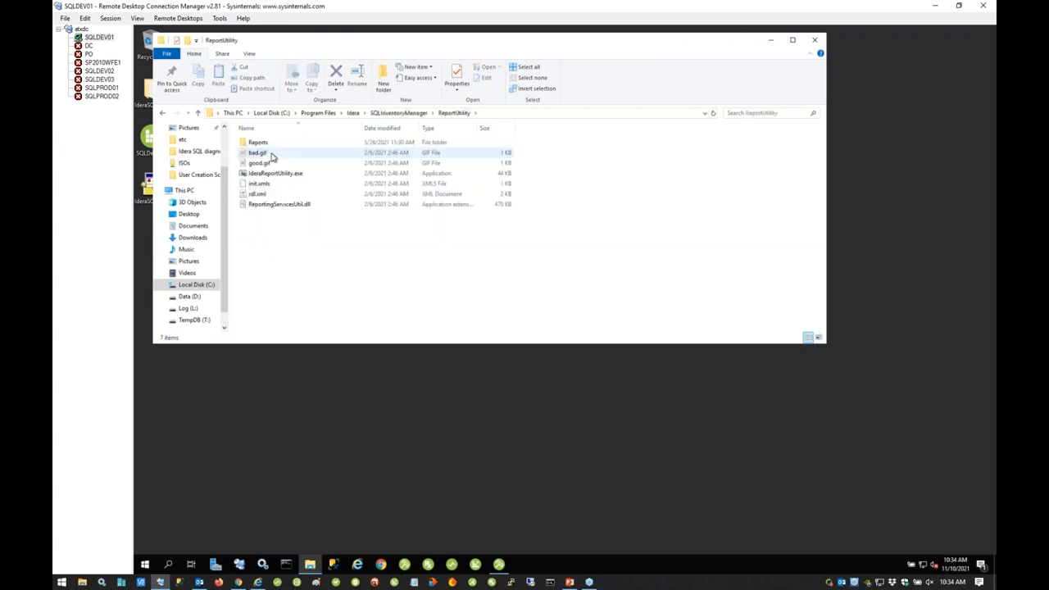
Step: View the report definition files in the Reports subfolder, return to ReportUtility and close the file window
{"action": "double_click", "coordinate": [261, 144]}
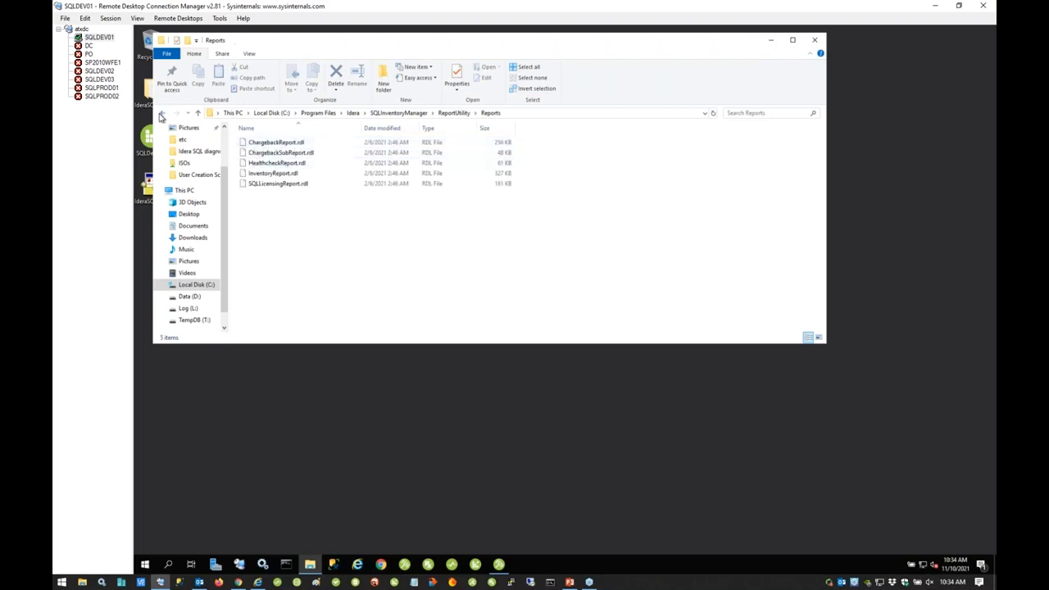
{"action": "left_click", "coordinate": [163, 115]}
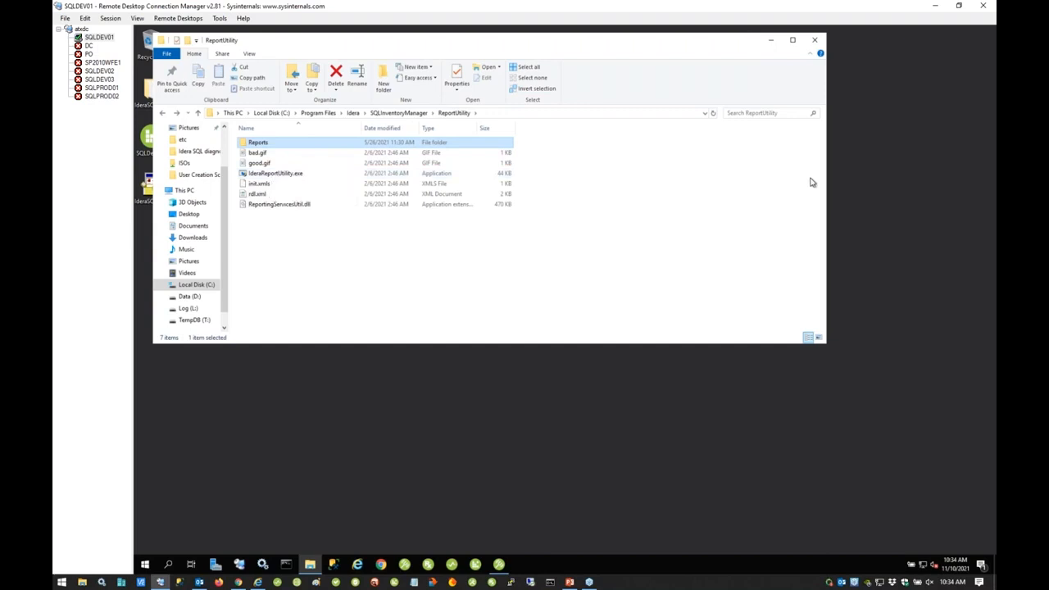
{"action": "left_click", "coordinate": [816, 40]}
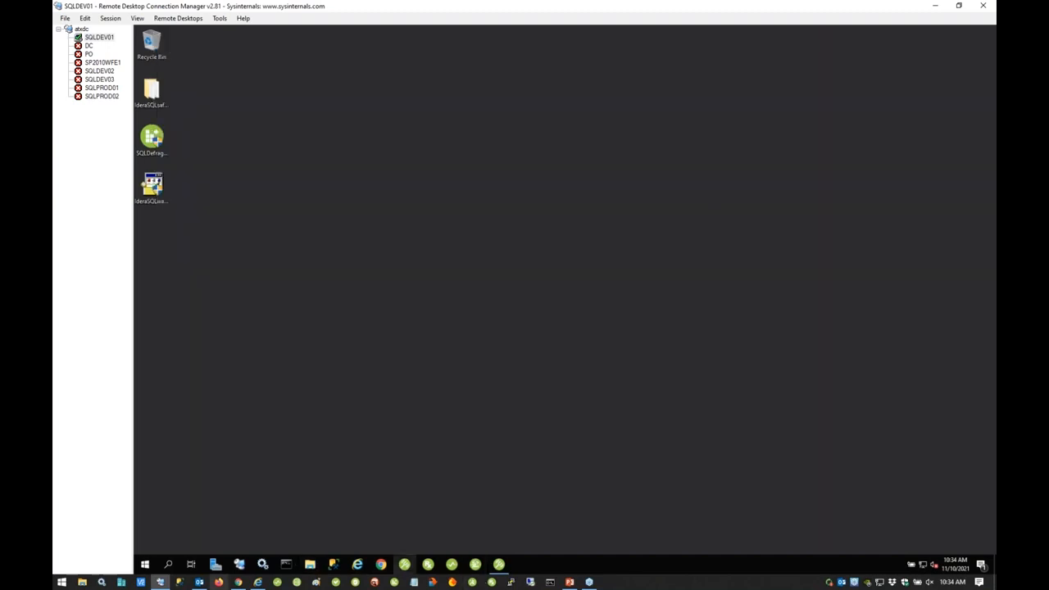
Step: Return to Reporting Services in Internet Explorer, run SIM Charge Back Reports, and examine the version summary and instance list
{"action": "left_click", "coordinate": [258, 582]}
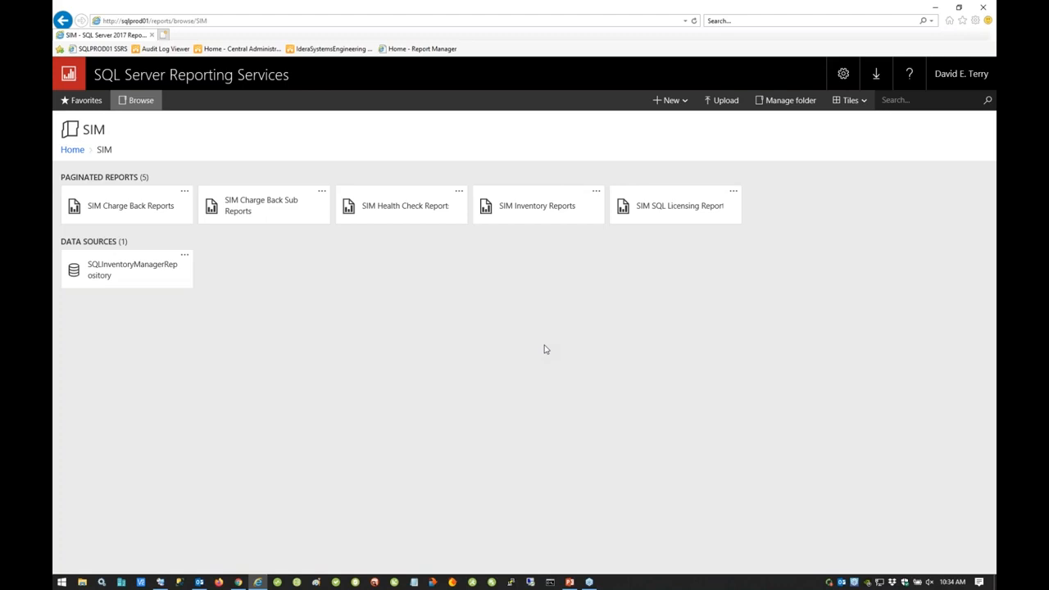
{"action": "left_click", "coordinate": [114, 215]}
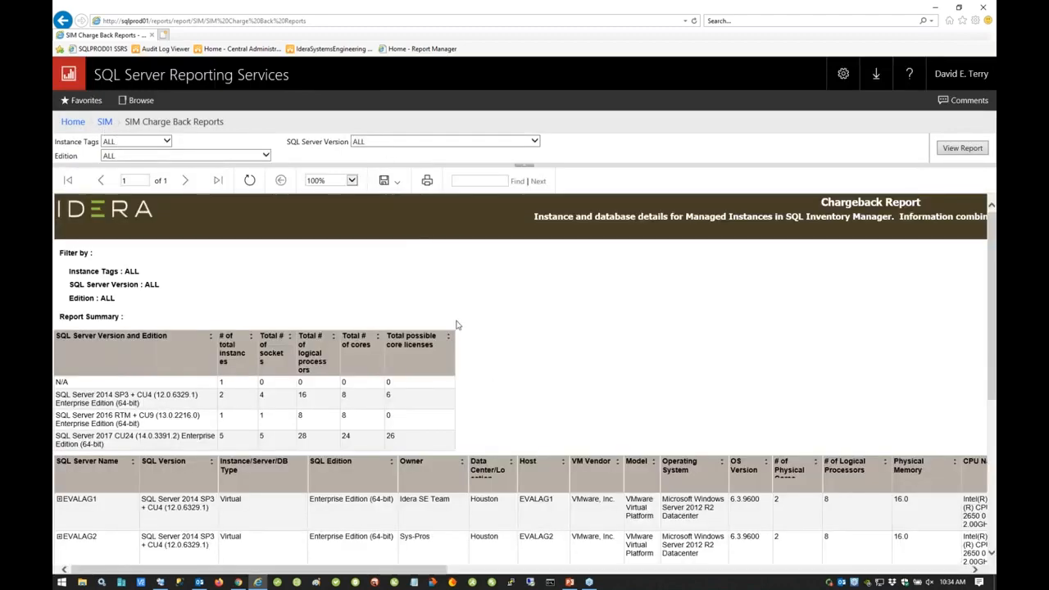
{"action": "scroll", "coordinate": [458, 325], "scroll_direction": "down", "scroll_amount": 1}
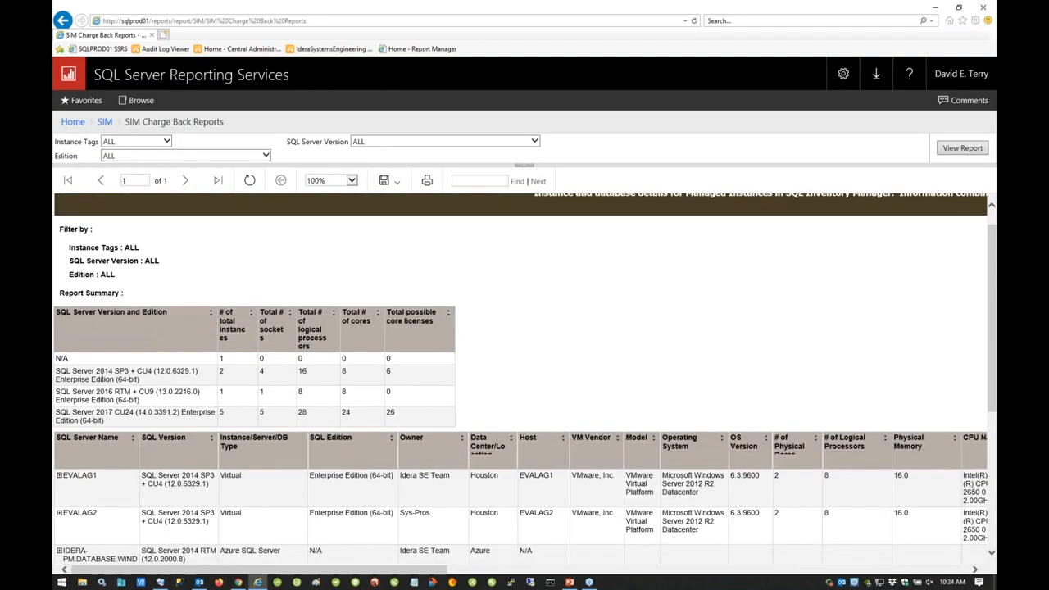
{"action": "left_click_drag", "start_coordinate": [96, 373], "coordinate": [214, 377]}
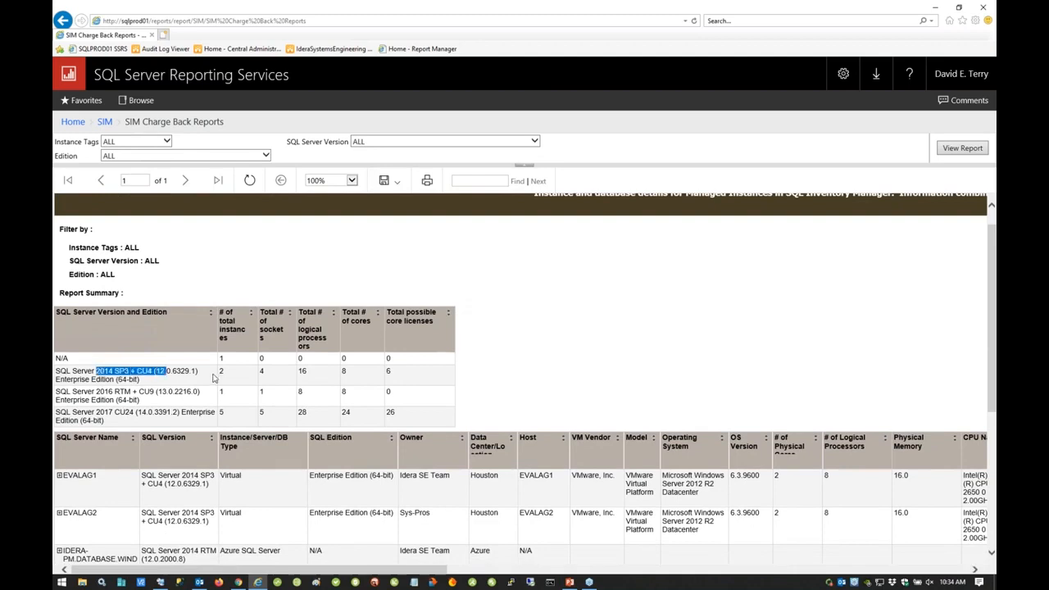
{"action": "left_click_drag", "start_coordinate": [85, 399], "coordinate": [138, 414]}
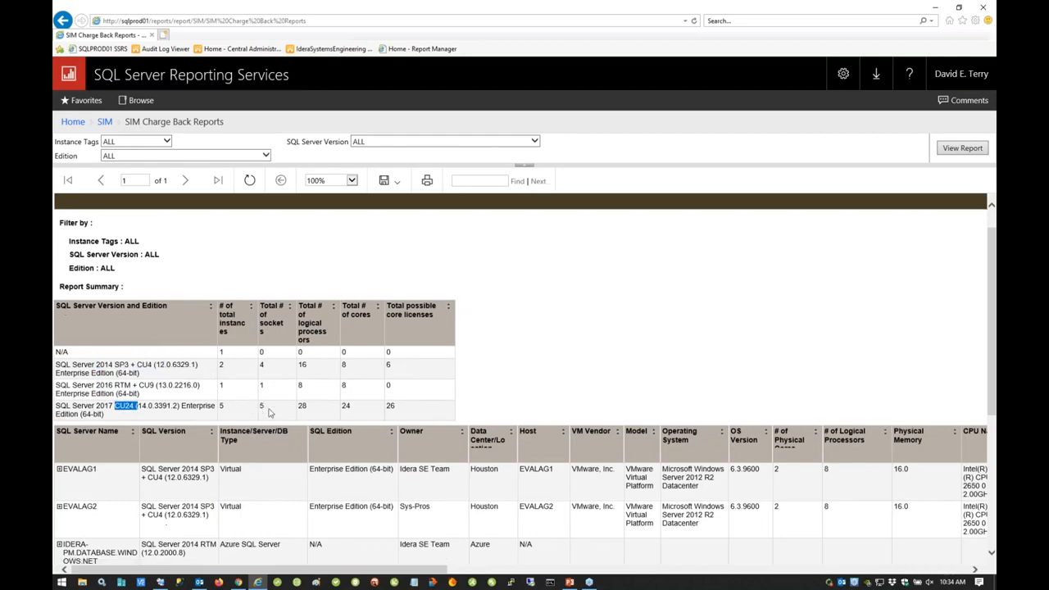
{"action": "scroll", "coordinate": [242, 416], "scroll_direction": "down", "scroll_amount": 1}
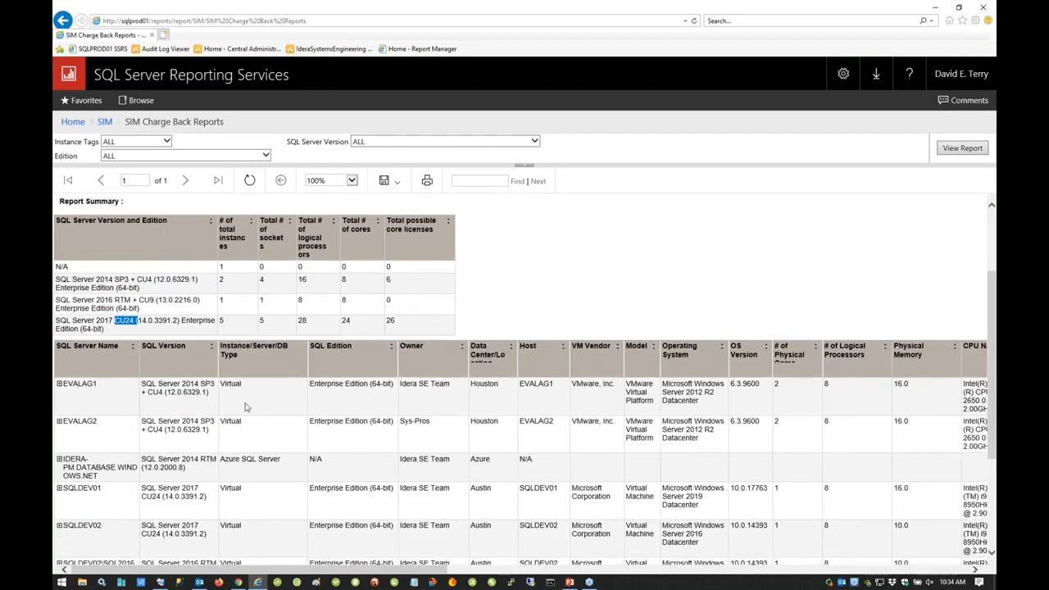
{"action": "scroll", "coordinate": [246, 408], "scroll_direction": "down", "scroll_amount": 2}
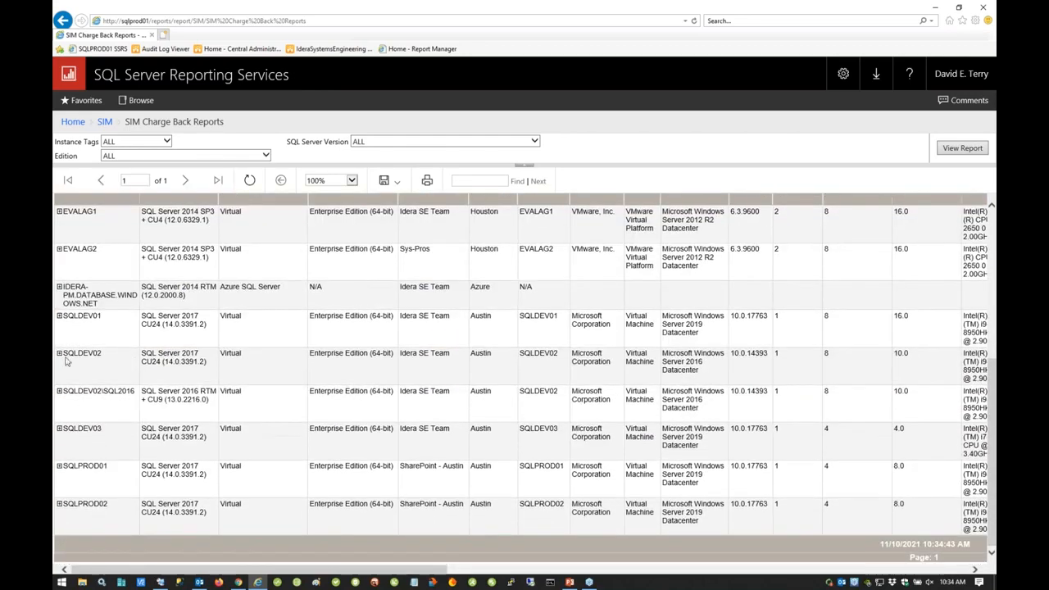
Step: Expand SQLPROD01 in the chargeback report and examine its databases' types, data and log sizes and custom inventory columns
{"action": "left_click", "coordinate": [59, 467]}
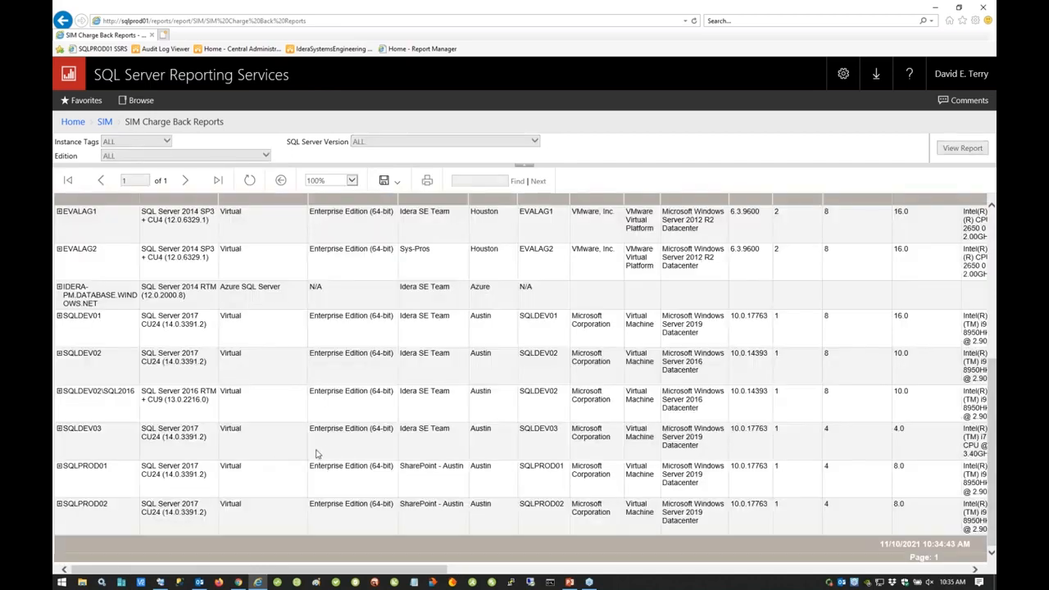
{"action": "scroll", "coordinate": [445, 456], "scroll_direction": "down", "scroll_amount": 2}
{"action": "scroll", "coordinate": [529, 316], "scroll_direction": "down", "scroll_amount": 1}
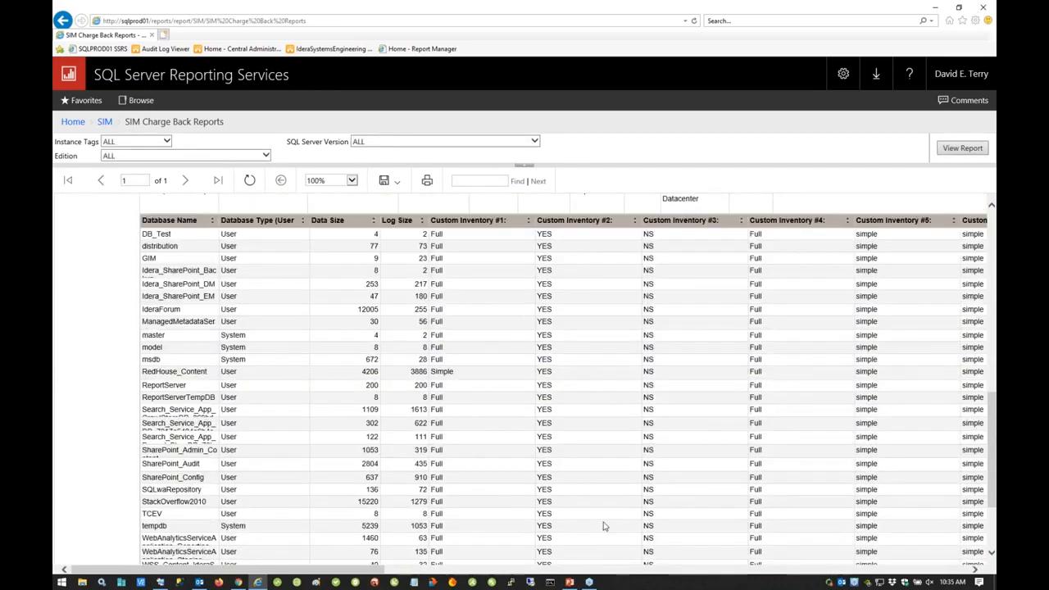
{"action": "scroll", "coordinate": [586, 524], "scroll_direction": "up", "scroll_amount": 5}
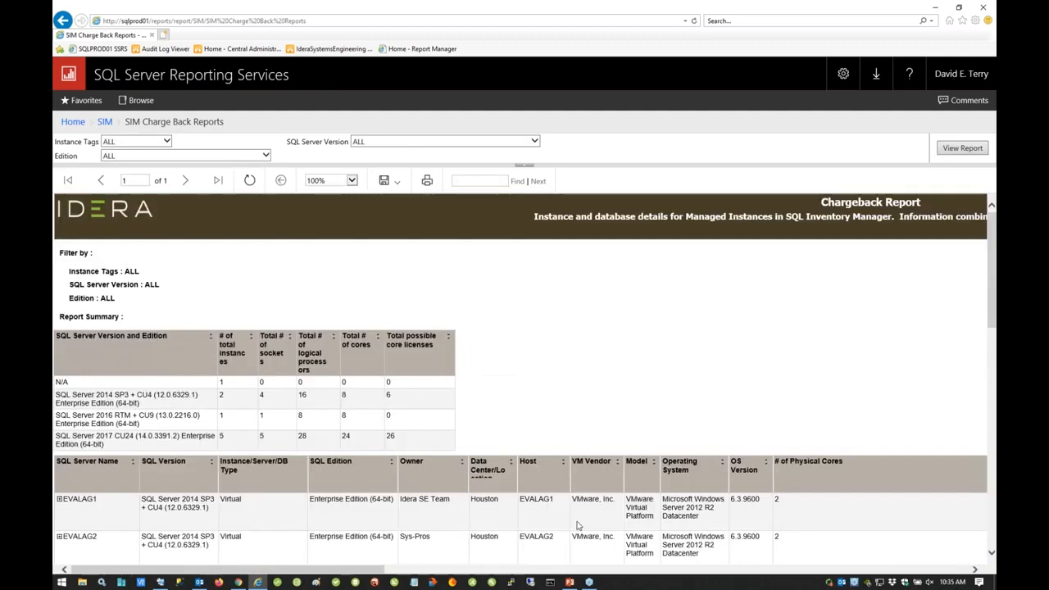
{"action": "scroll", "coordinate": [578, 524], "scroll_direction": "down", "scroll_amount": 6}
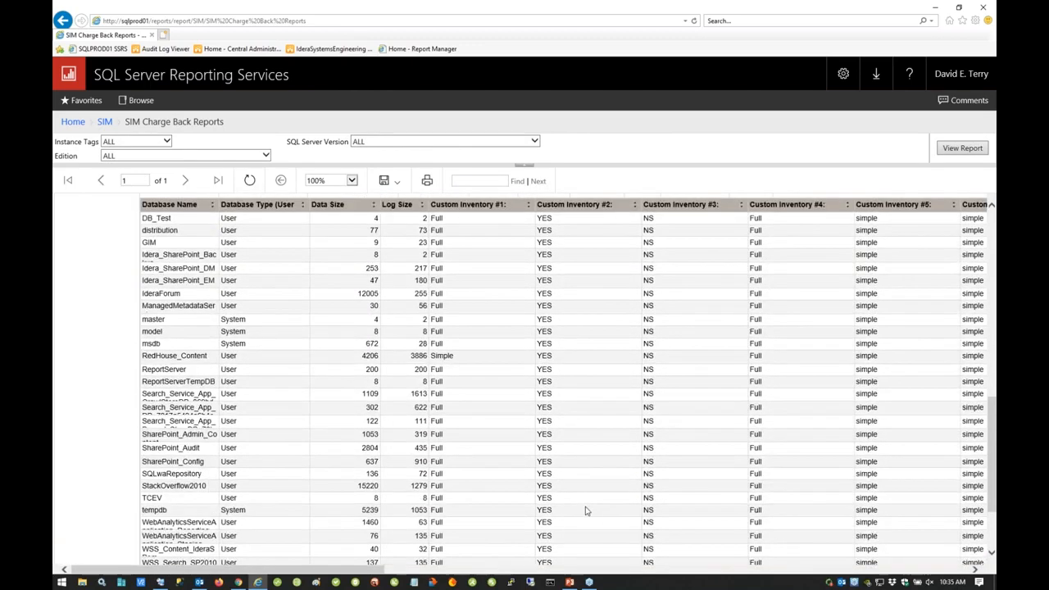
Step: Review the chargeback report's version and edition summary and the available instance tag filter options, keeping the filter on ALL
{"action": "scroll", "coordinate": [381, 377], "scroll_direction": "up", "scroll_amount": 4}
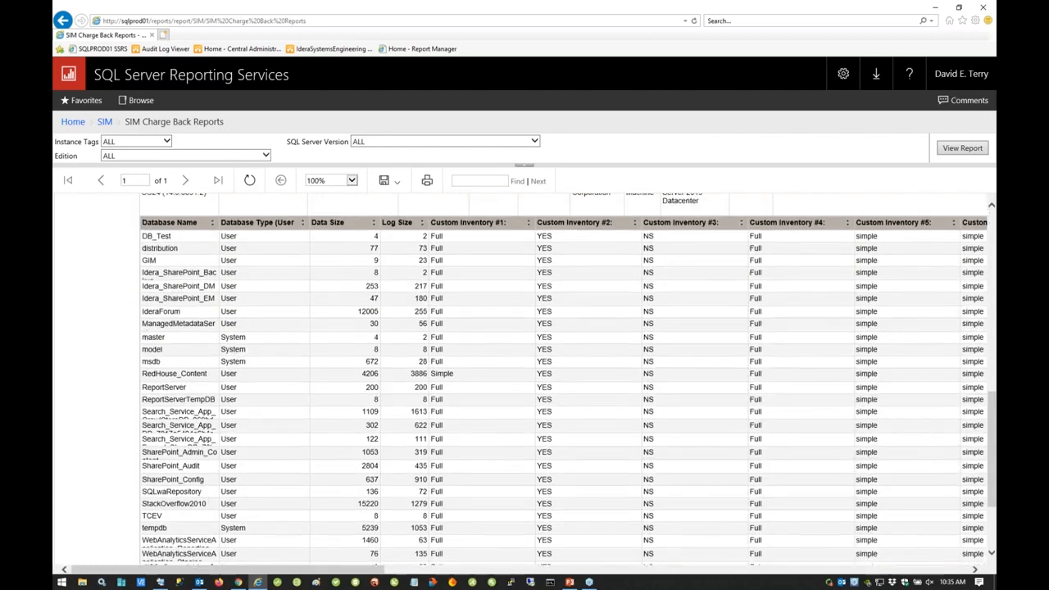
{"action": "scroll", "coordinate": [371, 391], "scroll_direction": "up", "scroll_amount": 3}
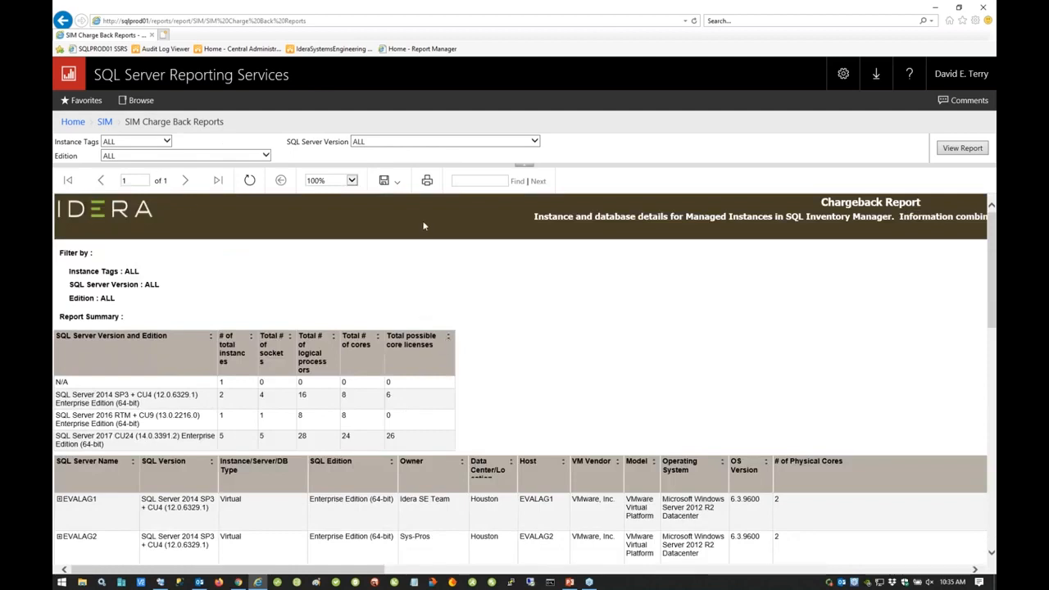
{"action": "scroll", "coordinate": [466, 349], "scroll_direction": "down", "scroll_amount": 1}
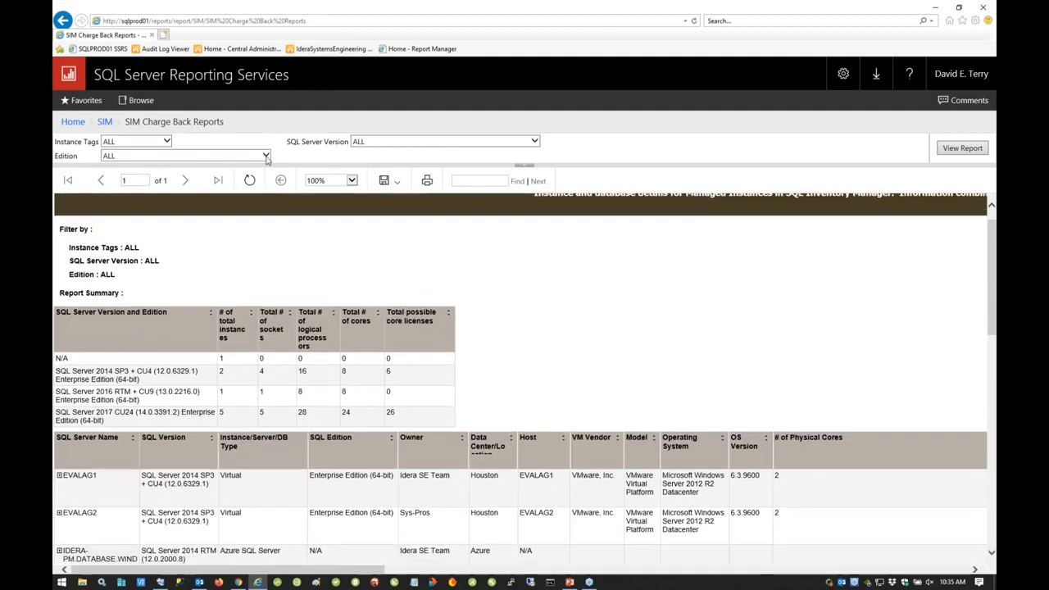
{"action": "left_click", "coordinate": [168, 142]}
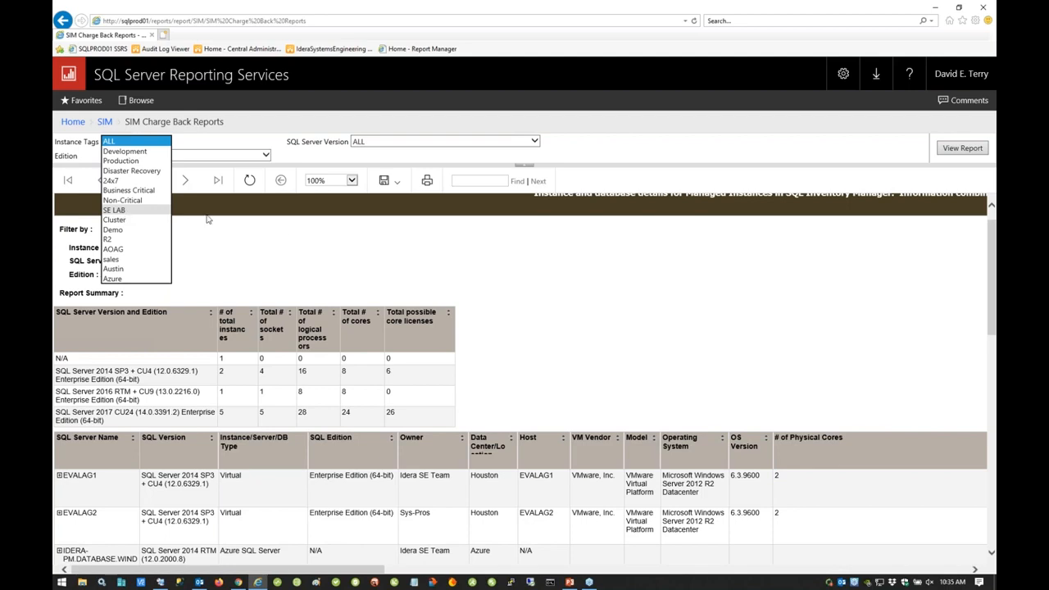
{"action": "left_click", "coordinate": [529, 345]}
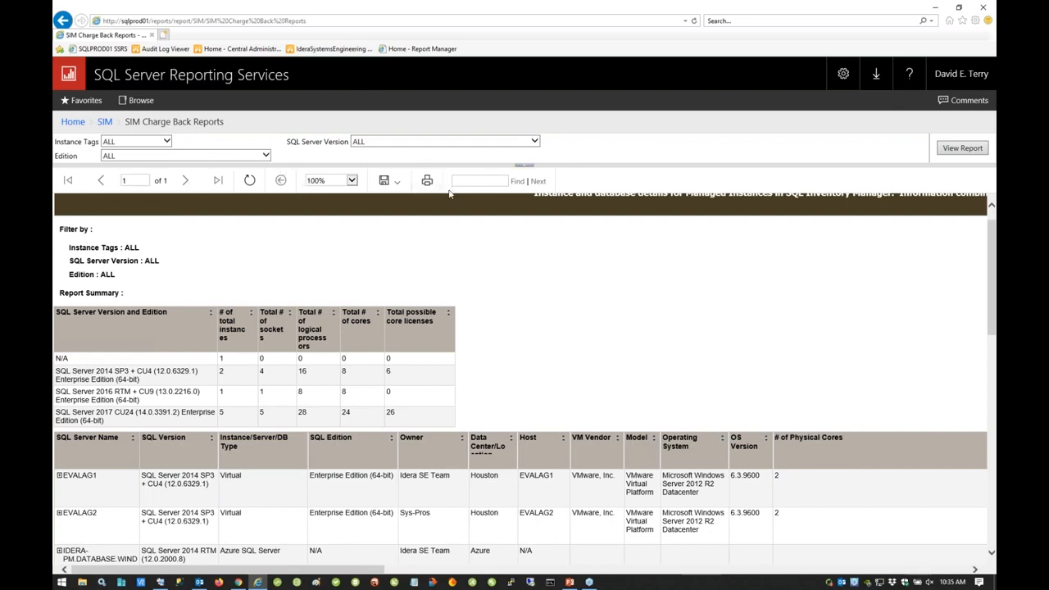
Step: Return to the SIM folder, run the SIM Health Check Reports, and examine the severity summary and the listed findings
{"action": "left_click", "coordinate": [105, 121]}
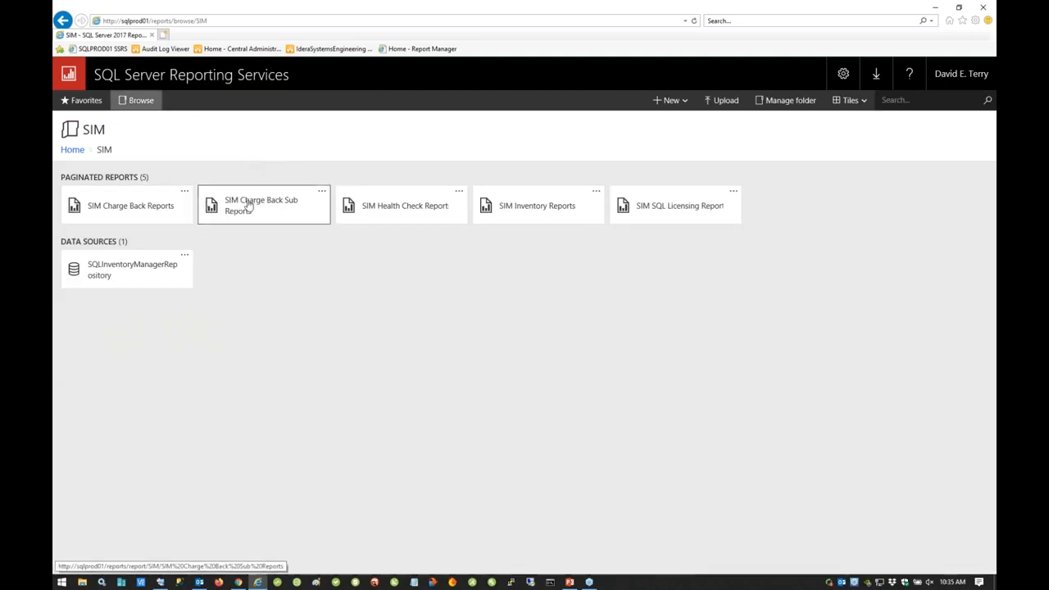
{"action": "left_click", "coordinate": [412, 208]}
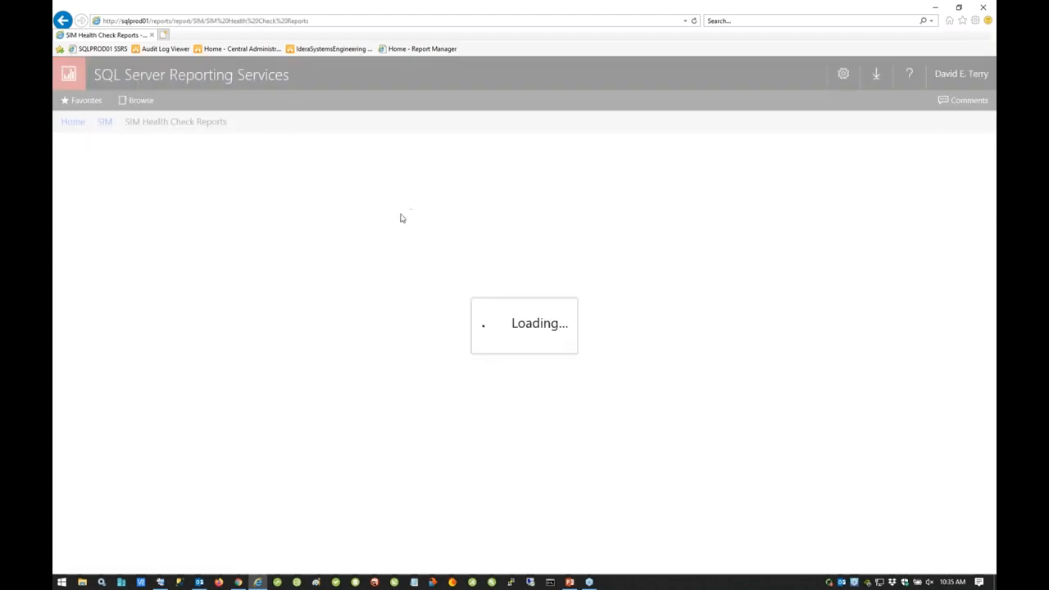
{"action": "scroll", "coordinate": [361, 279], "scroll_direction": "down", "scroll_amount": 10}
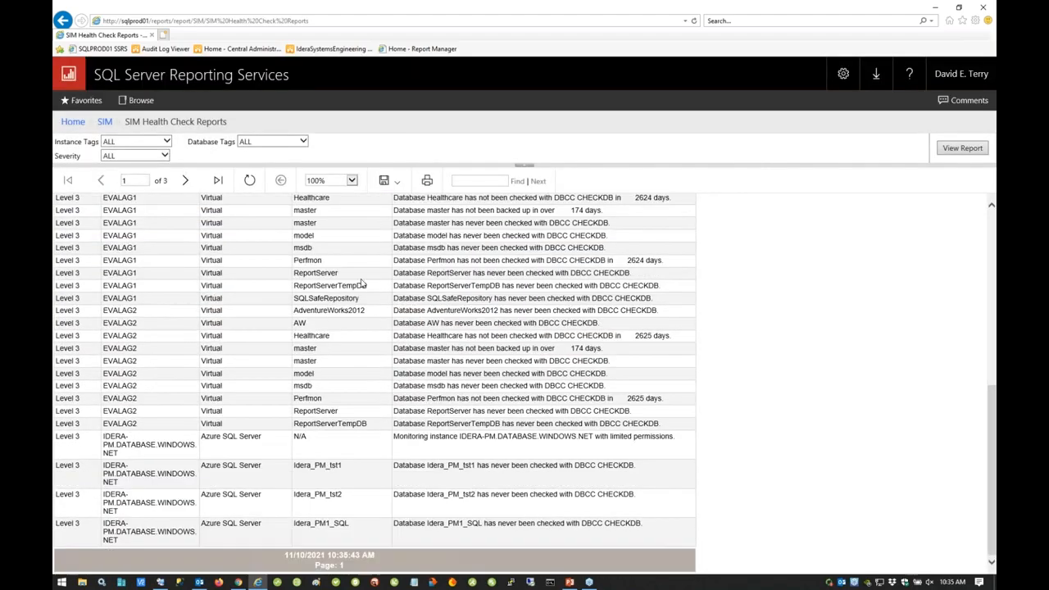
{"action": "scroll", "coordinate": [361, 283], "scroll_direction": "up", "scroll_amount": 10}
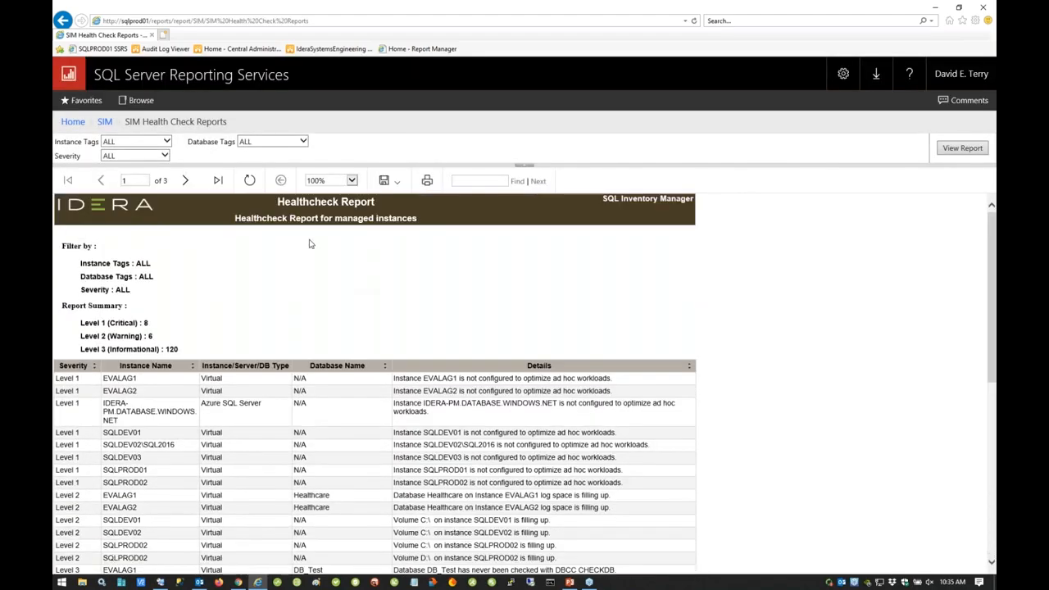
Step: Open SIM Inventory Reports from the SIM folder and restrict the SIM Instance Type filter to Decommissioned only
{"action": "left_click", "coordinate": [105, 122]}
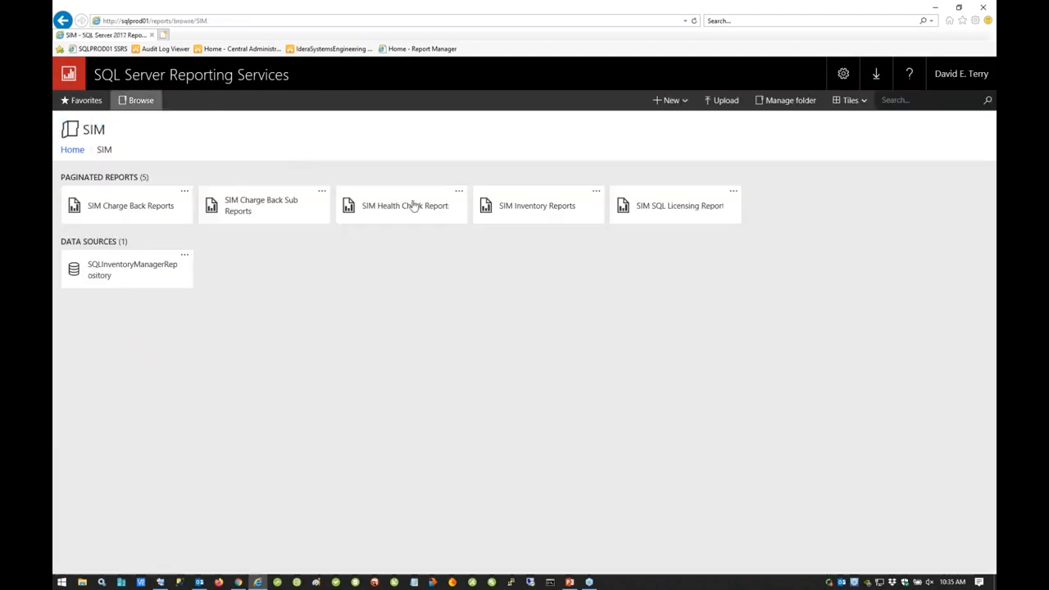
{"action": "left_click", "coordinate": [538, 218]}
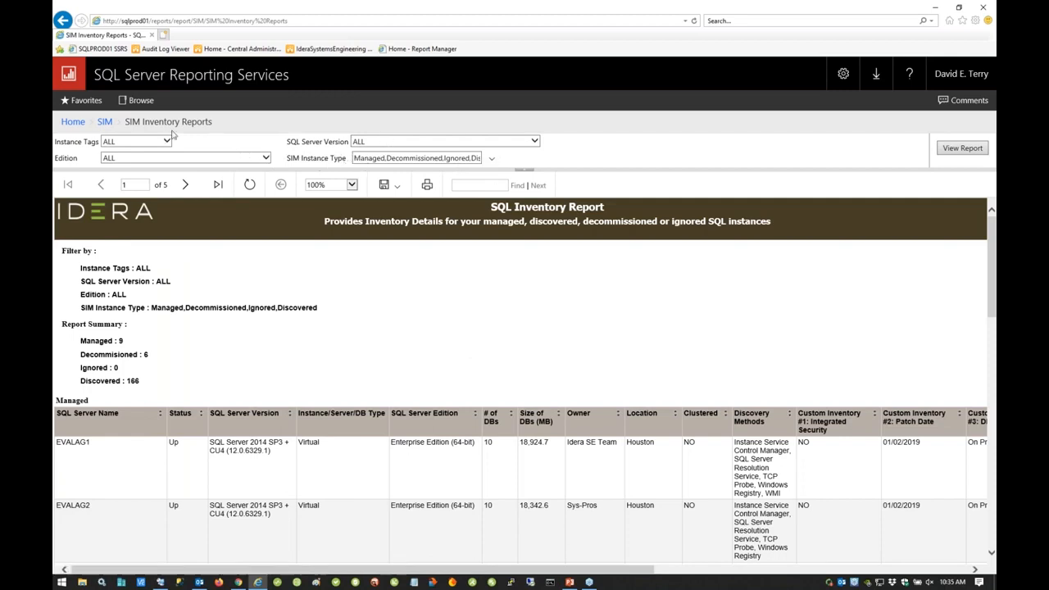
{"action": "left_click", "coordinate": [493, 164]}
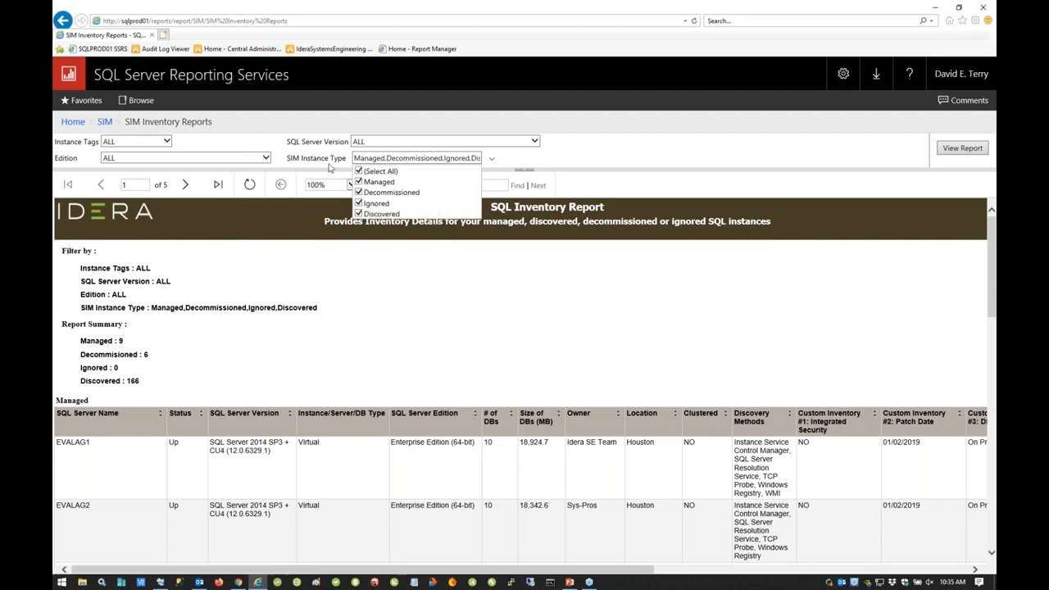
{"action": "left_click", "coordinate": [358, 172]}
{"action": "left_click", "coordinate": [360, 193]}
{"action": "left_click", "coordinate": [767, 305]}
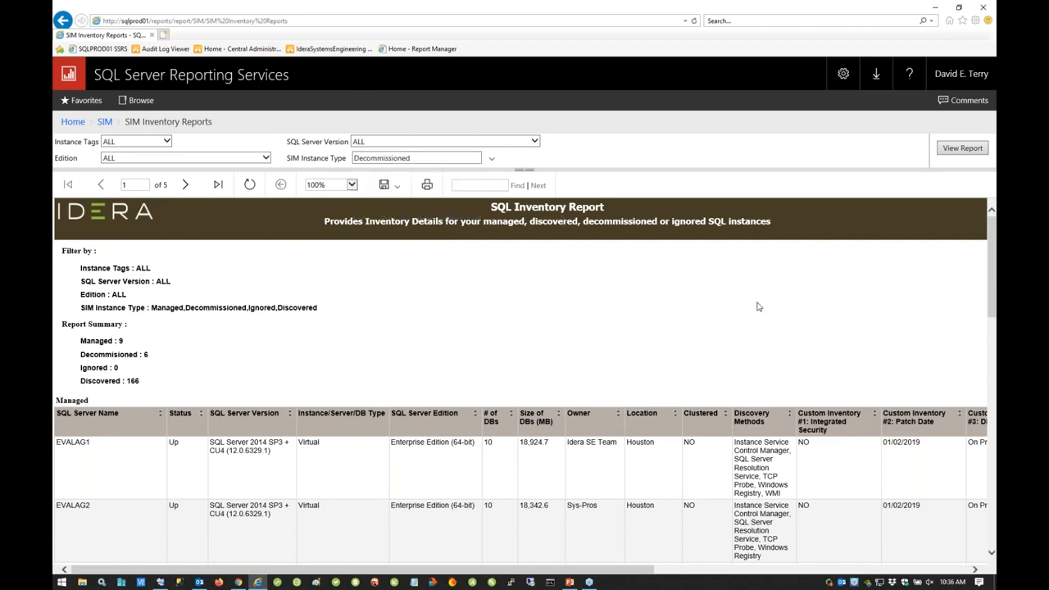
Step: Run SIM SQL Licensing Reports from the SIM folder and examine each instance's core licensing, custom inventory and instance tag columns
{"action": "left_click", "coordinate": [105, 122]}
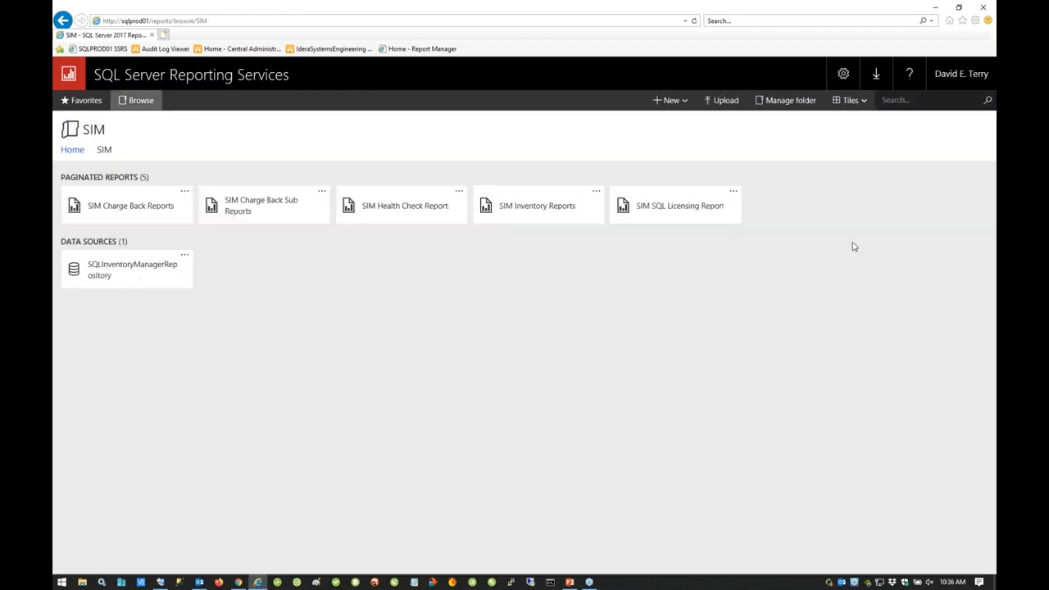
{"action": "left_click", "coordinate": [681, 215]}
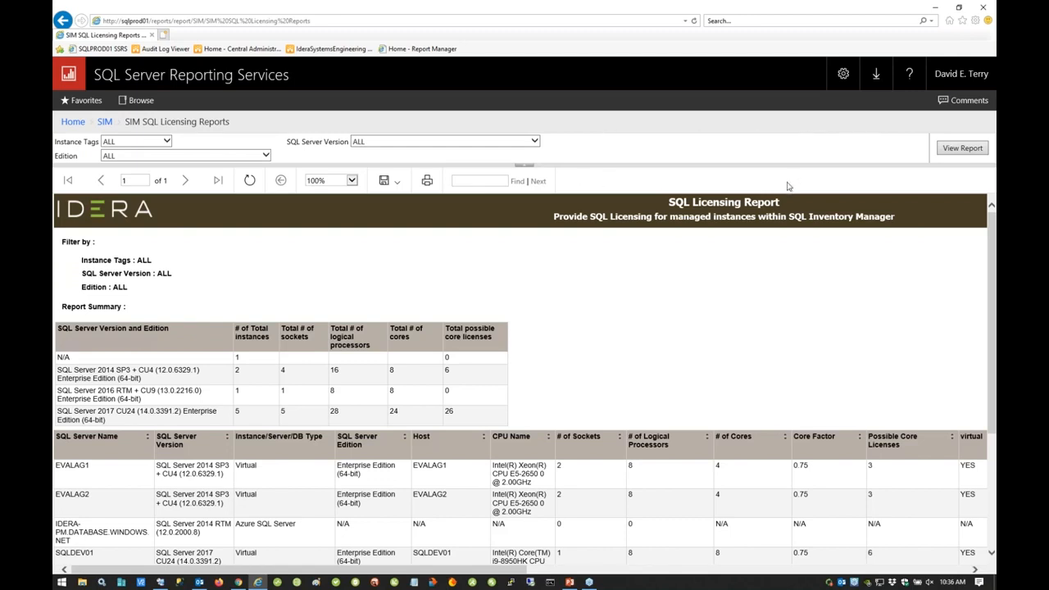
{"action": "scroll", "coordinate": [748, 318], "scroll_direction": "down", "scroll_amount": 3}
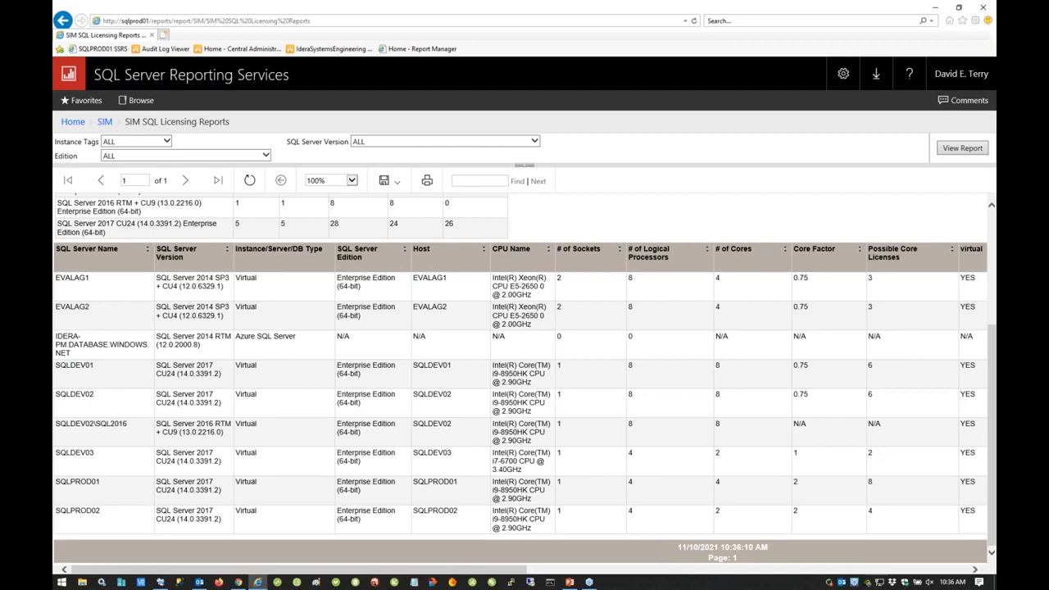
{"action": "left_click_drag", "start_coordinate": [525, 573], "coordinate": [990, 560]}
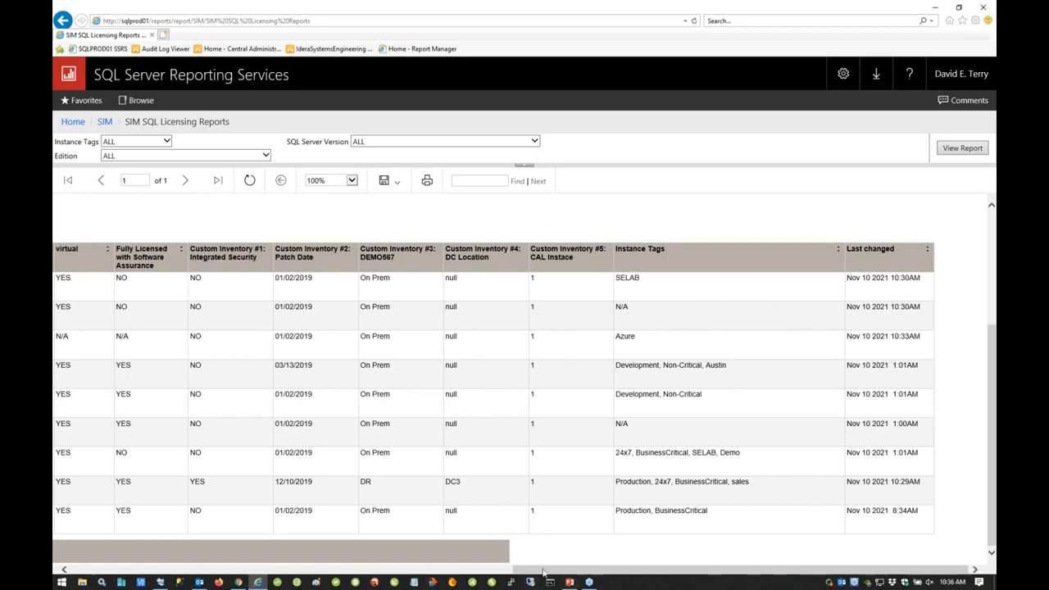
{"action": "left_click_drag", "start_coordinate": [576, 570], "coordinate": [57, 554]}
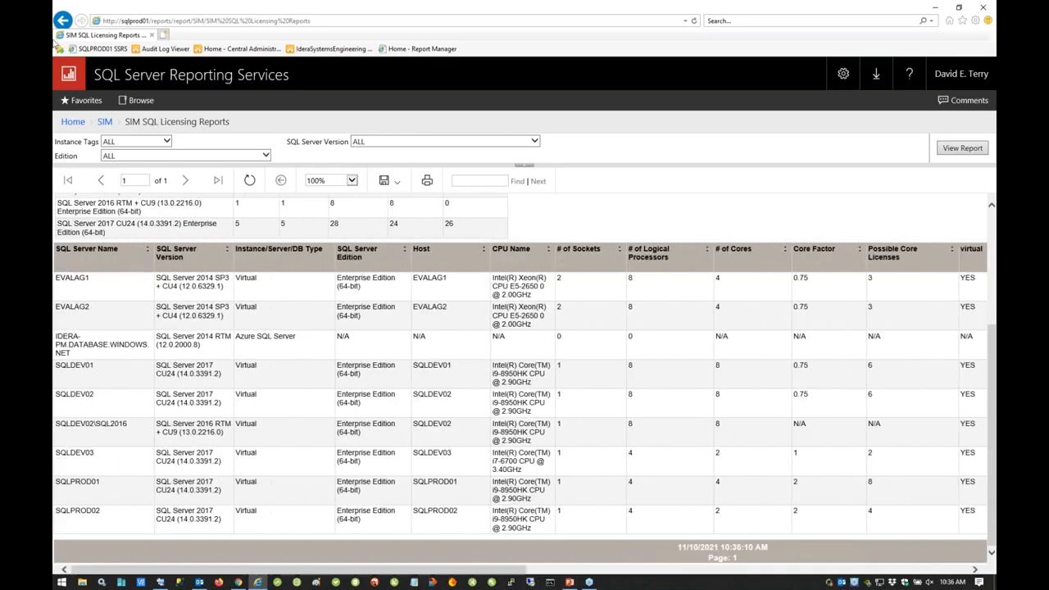
Step: Go back to the Reporting Services home folder, open the SIM folder and run SIM Charge Back Reports again
{"action": "left_click", "coordinate": [72, 121]}
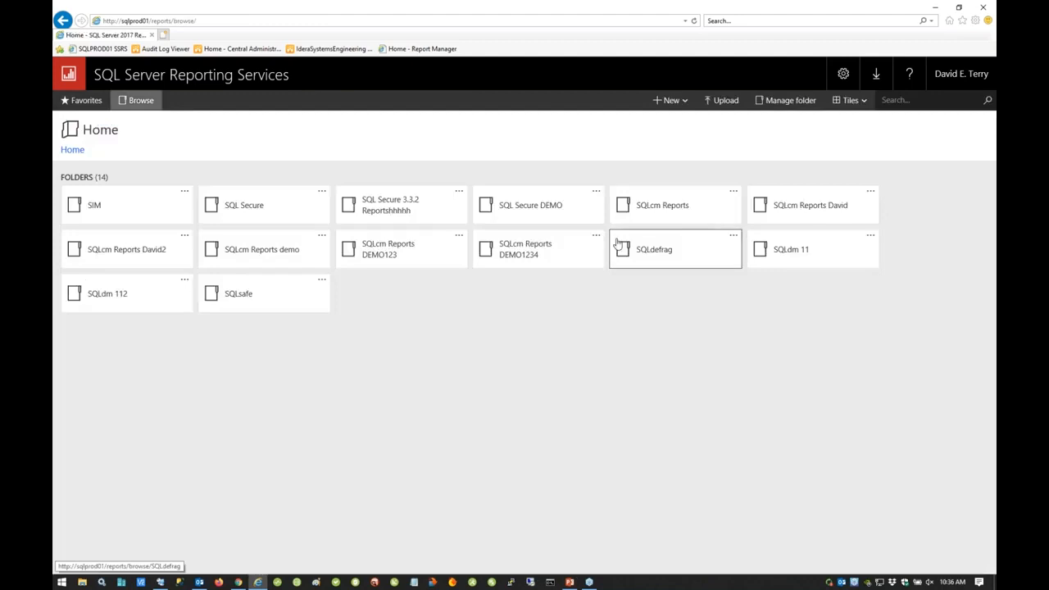
{"action": "left_click", "coordinate": [98, 213]}
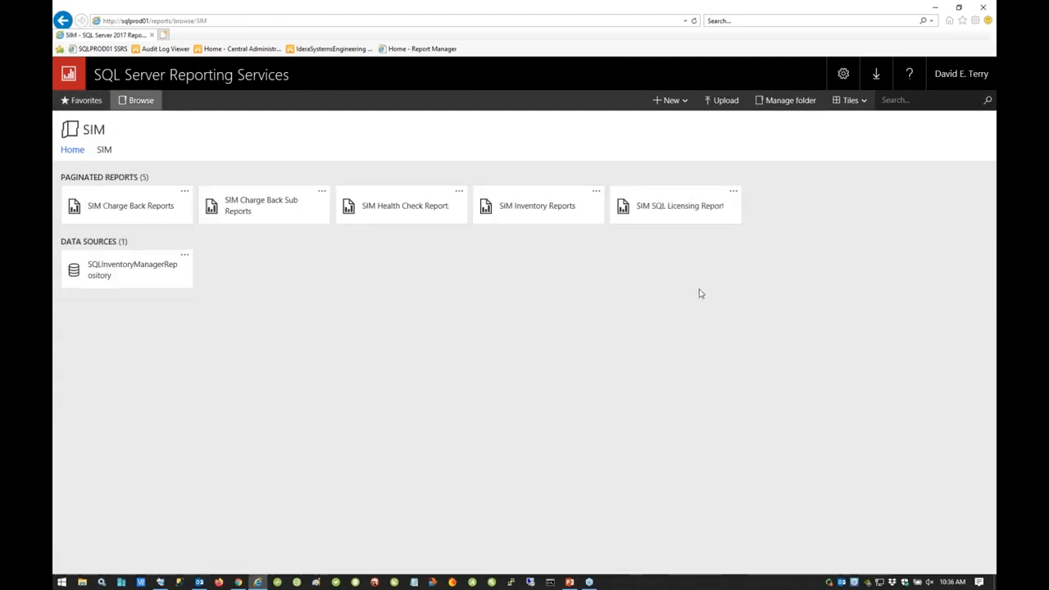
{"action": "left_click", "coordinate": [113, 215]}
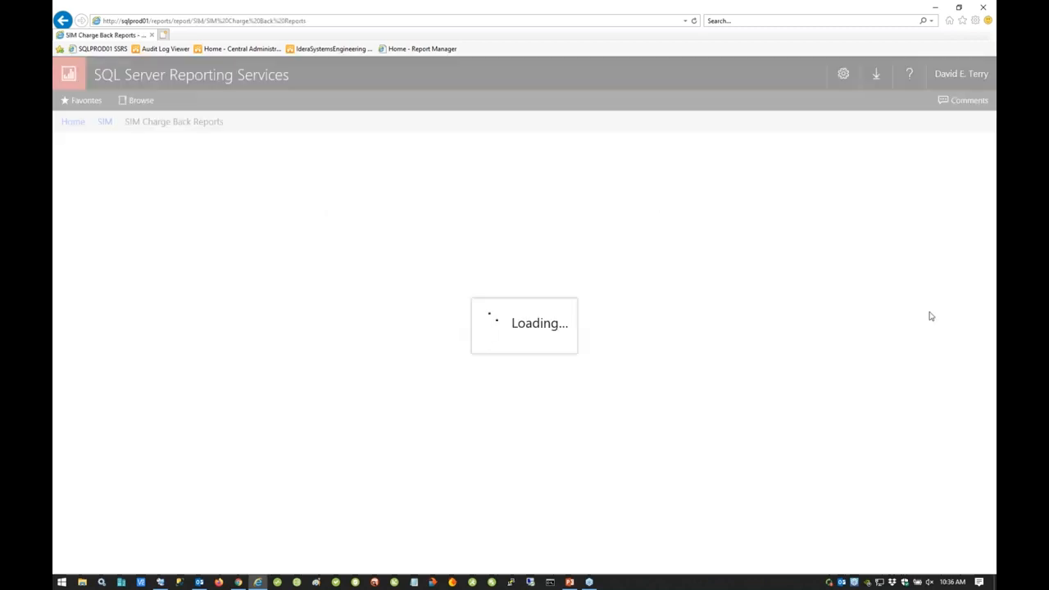
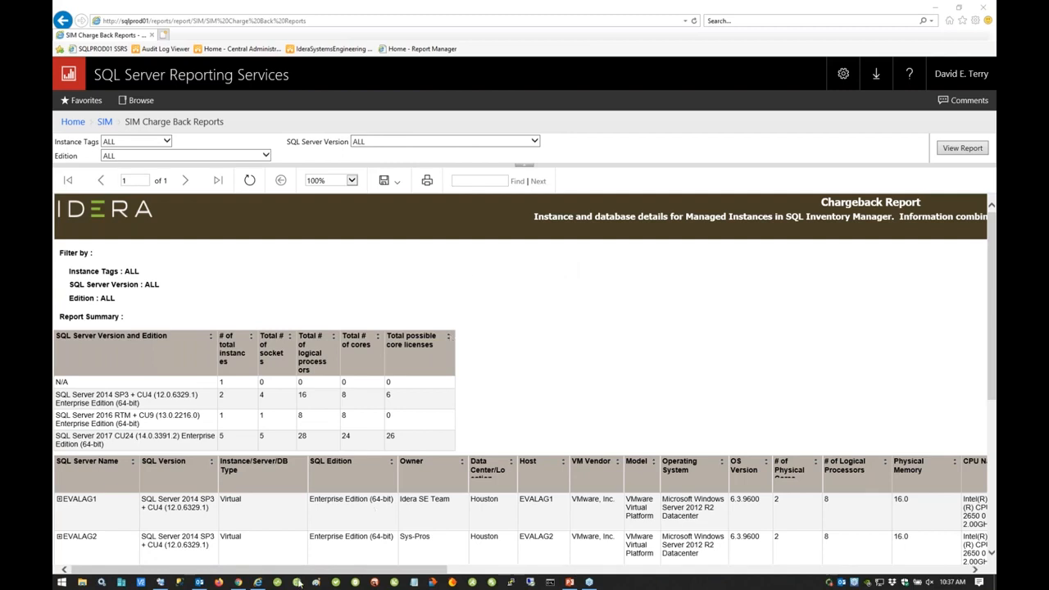
Step: Switch to SQL Inventory Manager and examine the Auto Registration Options under Administration, trying the Express edition exclusion without saving
{"action": "left_click", "coordinate": [239, 583]}
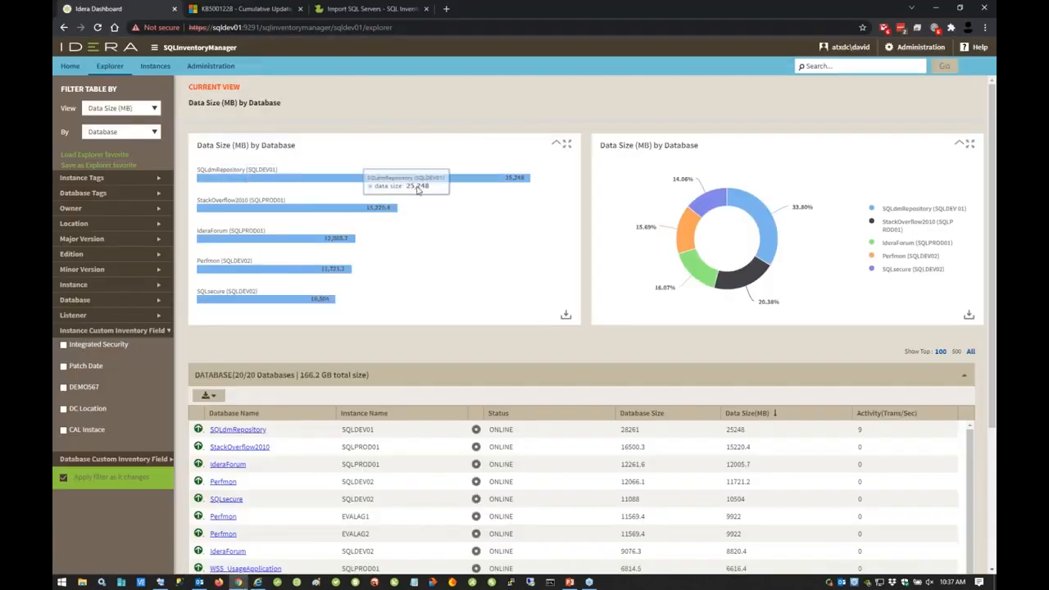
{"action": "left_click", "coordinate": [211, 65]}
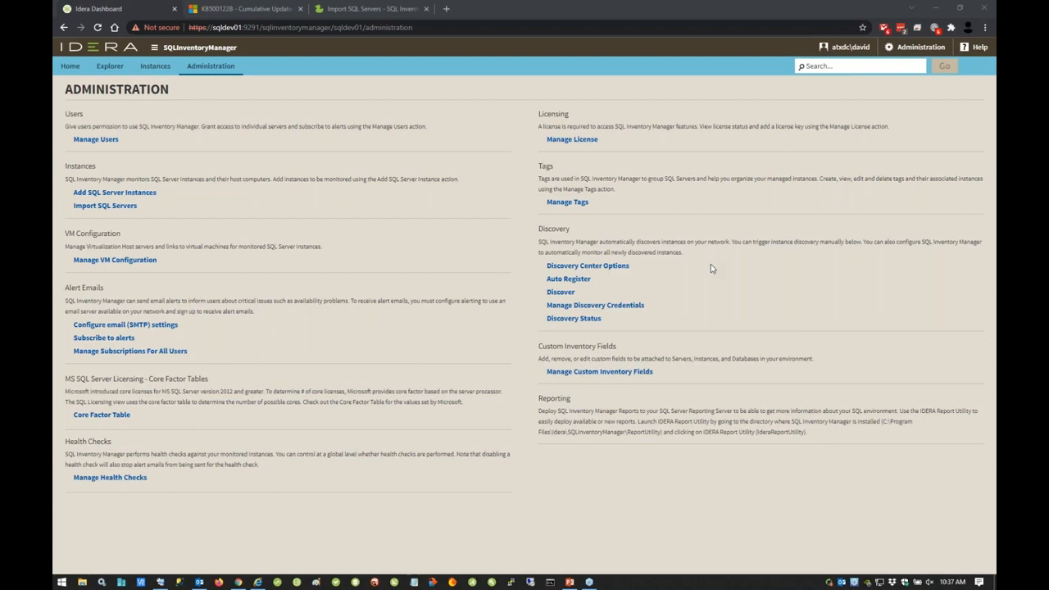
{"action": "left_click", "coordinate": [568, 280]}
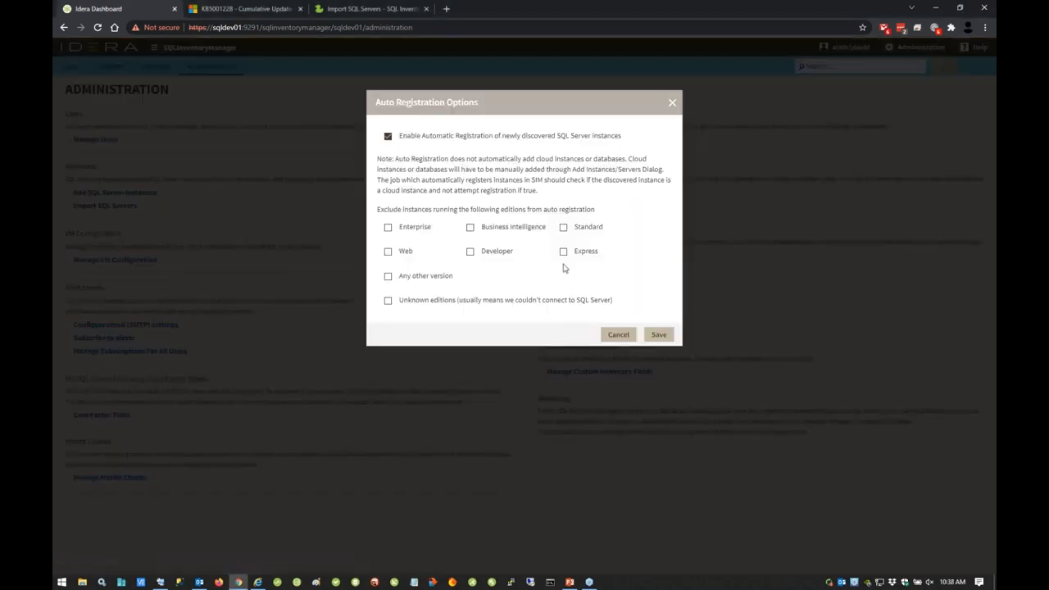
{"action": "left_click", "coordinate": [563, 251]}
{"action": "left_click", "coordinate": [673, 104]}
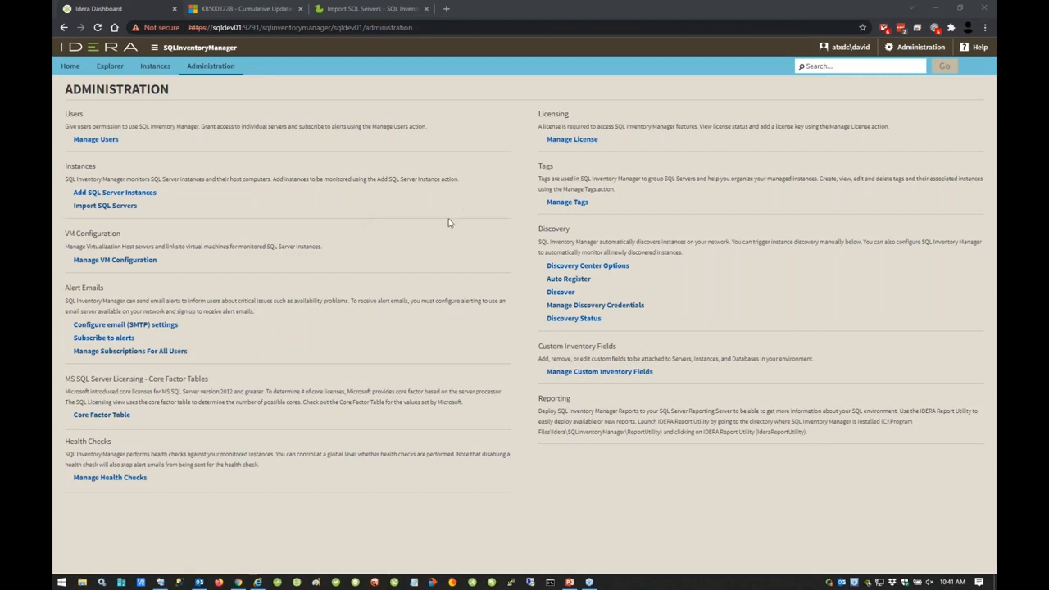
Step: Go back to the SQL Inventory Manager Home dashboard from the Administration page
{"action": "right_click", "coordinate": [683, 60]}
{"action": "left_click", "coordinate": [72, 69]}
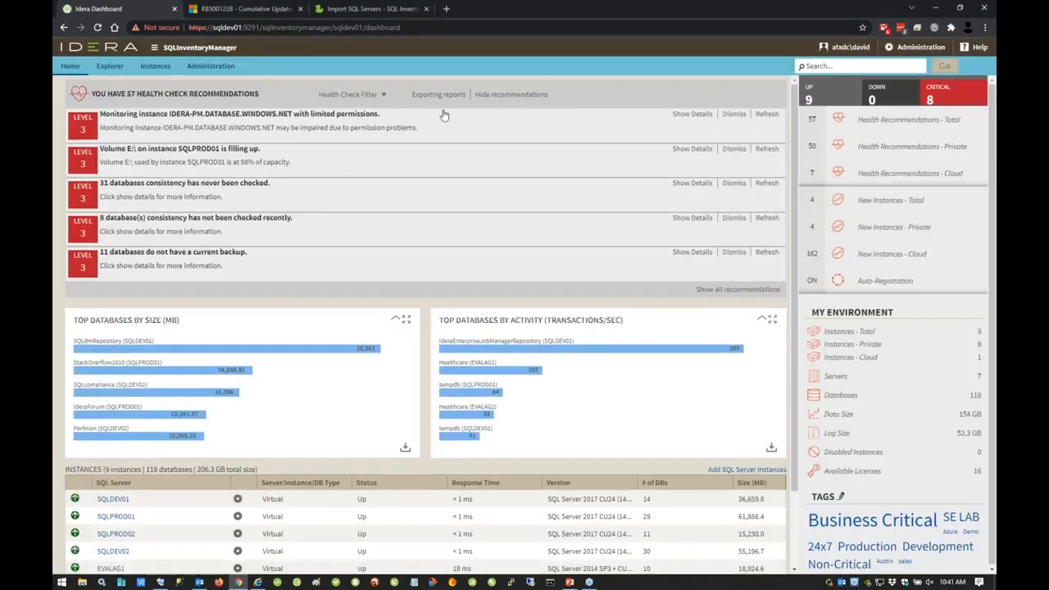
{"action": "left_click", "coordinate": [840, 33]}
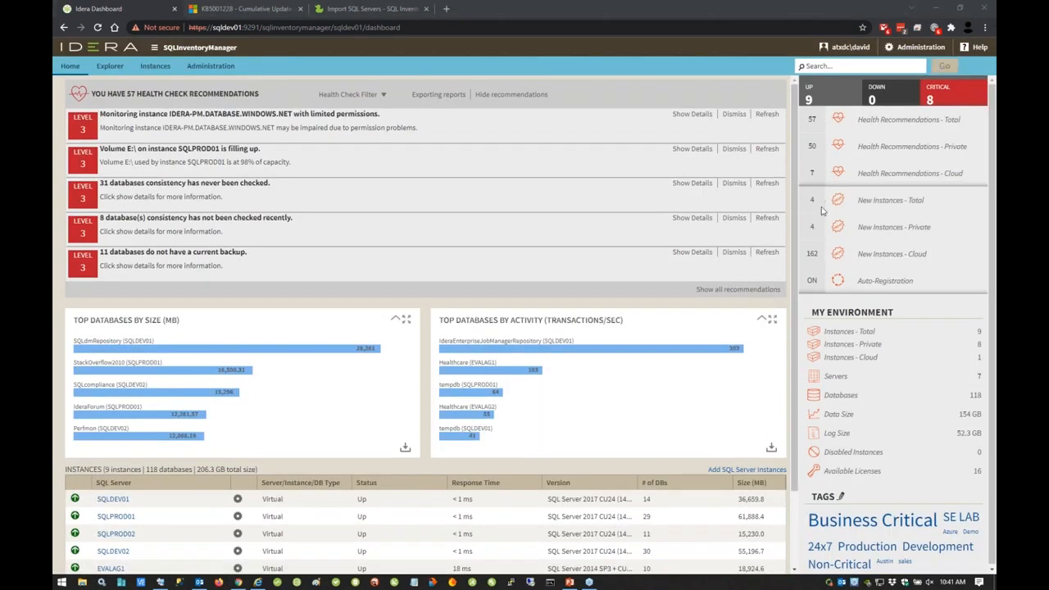
Step: Switch to the IDERA website in Firefox, find SQL Inventory Manager among the products, and open its free trial form
{"action": "left_click", "coordinate": [219, 582]}
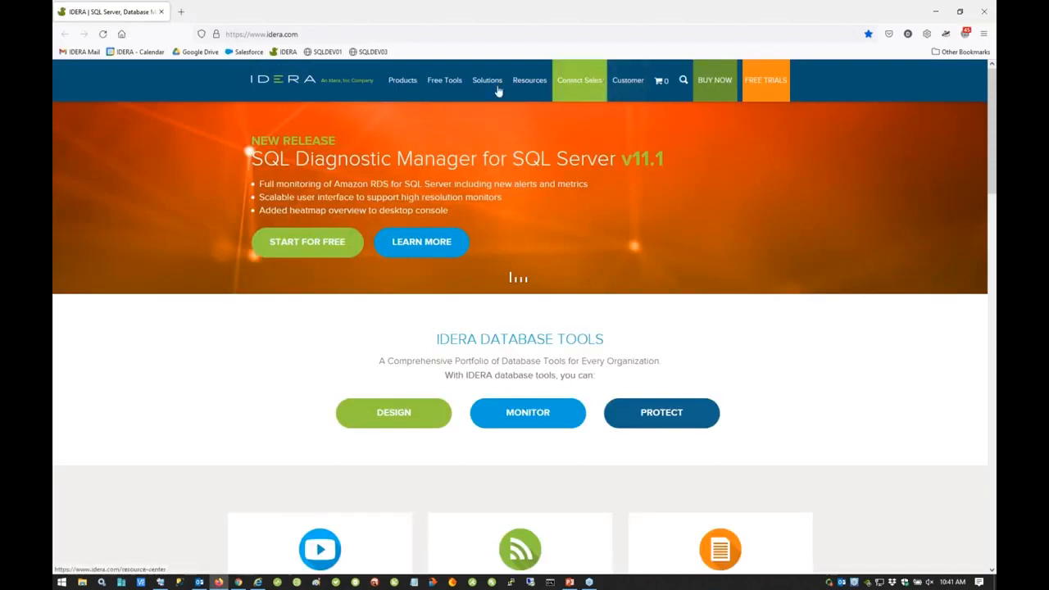
{"action": "mouse_move", "coordinate": [403, 85]}
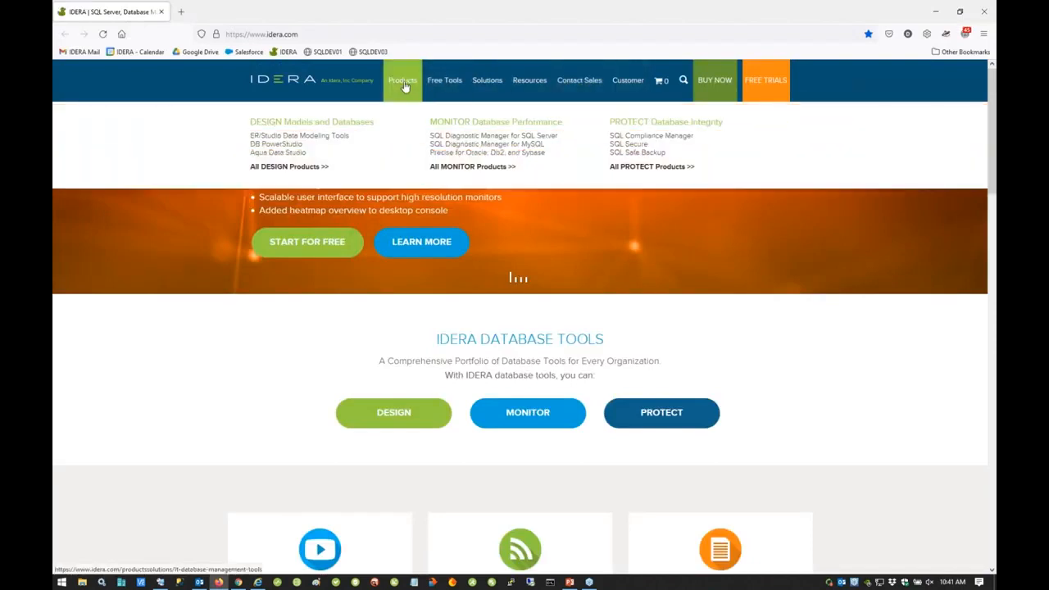
{"action": "left_click", "coordinate": [404, 83]}
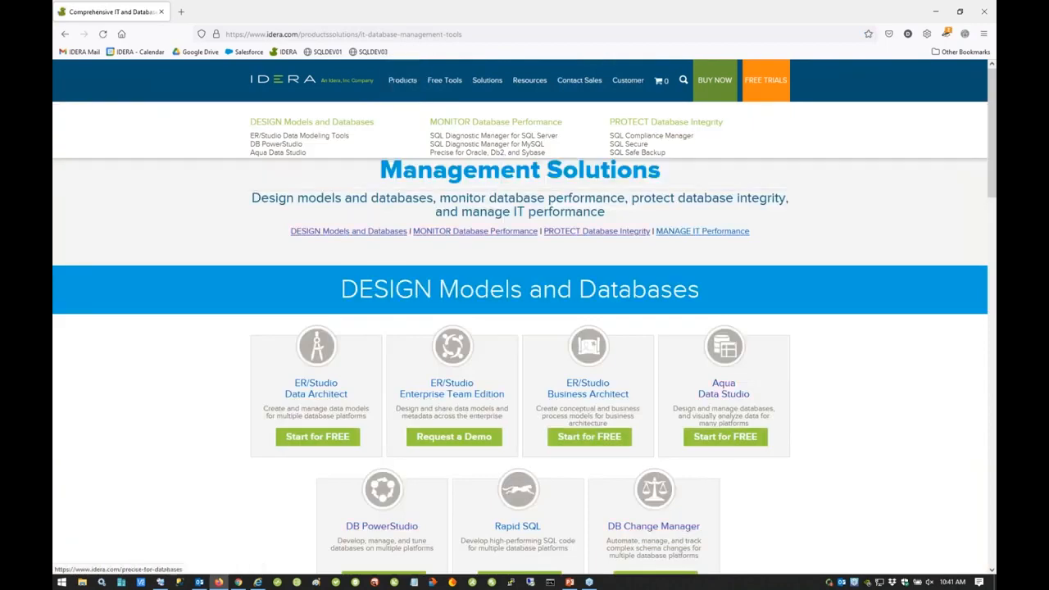
{"action": "scroll", "coordinate": [725, 377], "scroll_direction": "down", "scroll_amount": 3}
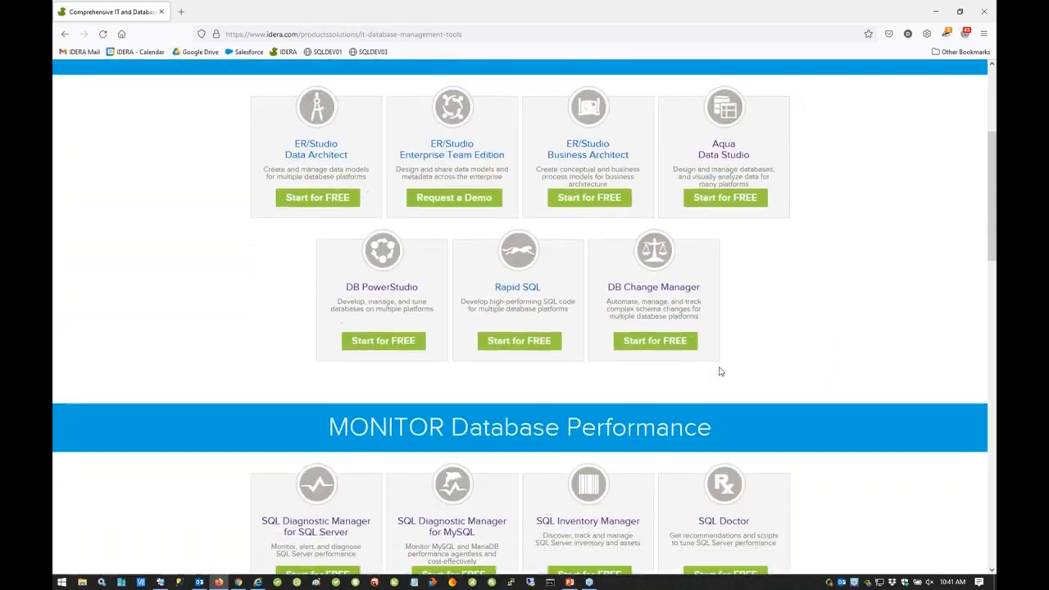
{"action": "scroll", "coordinate": [720, 372], "scroll_direction": "down", "scroll_amount": 2}
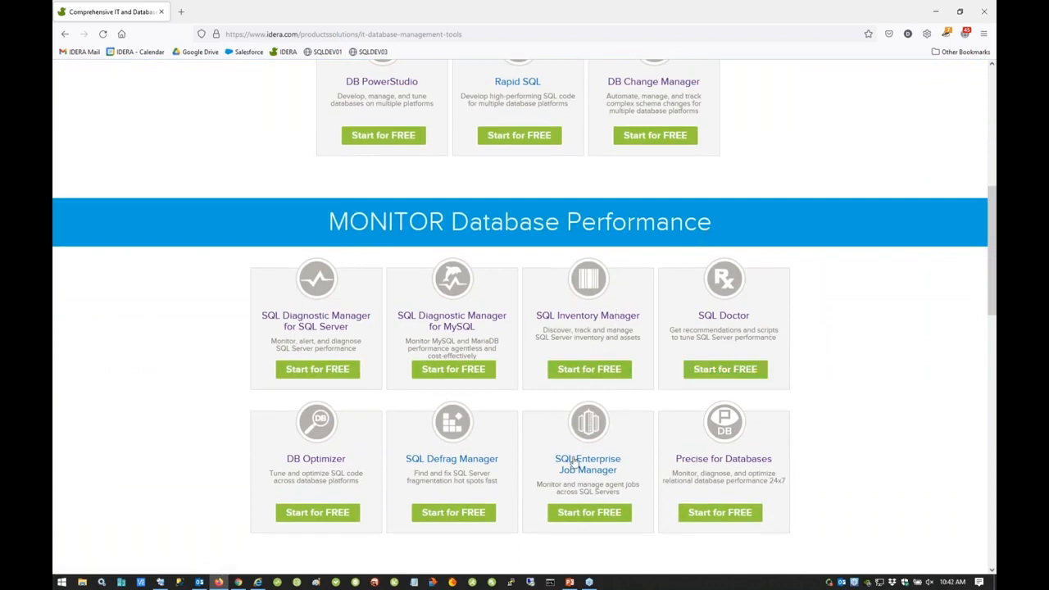
{"action": "left_click", "coordinate": [590, 371]}
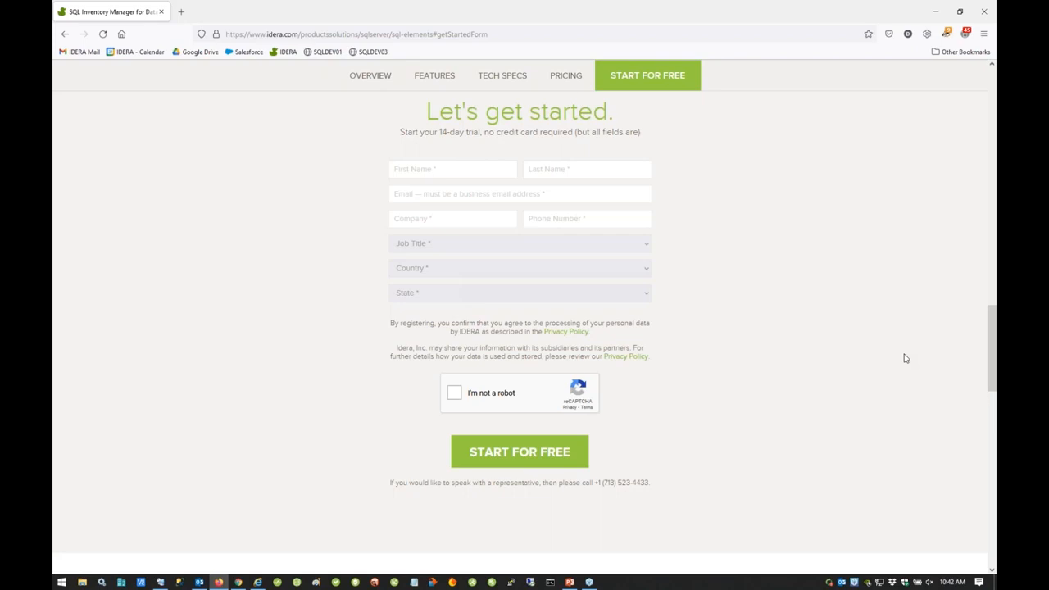
Step: Examine the SQL Inventory Manager product page, including its feature descriptions, trial form, and demo and quote options
{"action": "scroll", "coordinate": [823, 426], "scroll_direction": "up", "scroll_amount": 6}
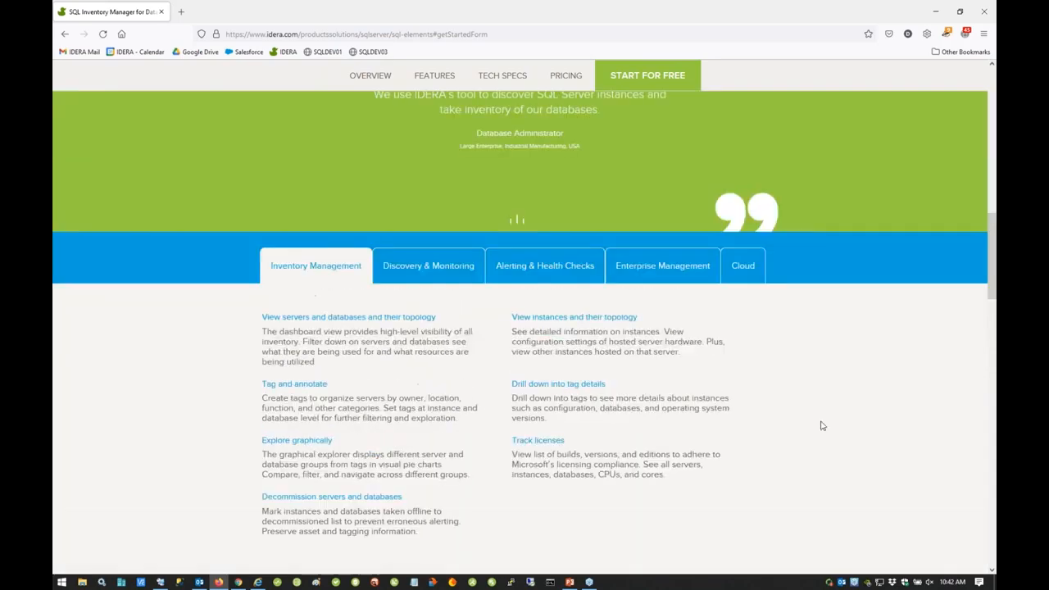
{"action": "scroll", "coordinate": [816, 402], "scroll_direction": "down", "scroll_amount": 6}
{"action": "scroll", "coordinate": [815, 401], "scroll_direction": "down", "scroll_amount": 7}
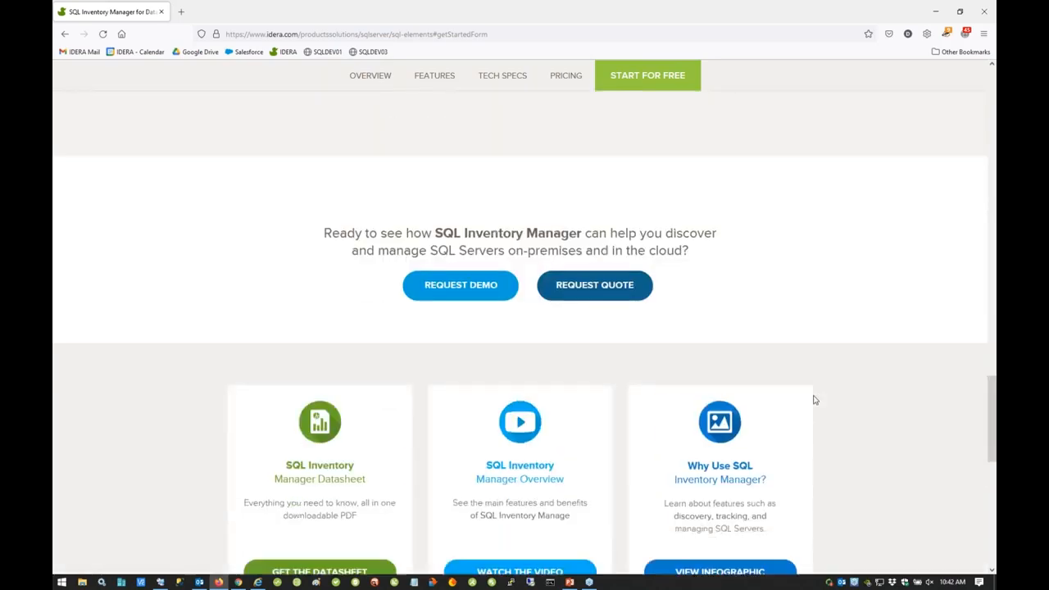
{"action": "scroll", "coordinate": [815, 400], "scroll_direction": "up", "scroll_amount": 5}
{"action": "scroll", "coordinate": [815, 400], "scroll_direction": "up", "scroll_amount": 1}
{"action": "scroll", "coordinate": [815, 400], "scroll_direction": "down", "scroll_amount": 1}
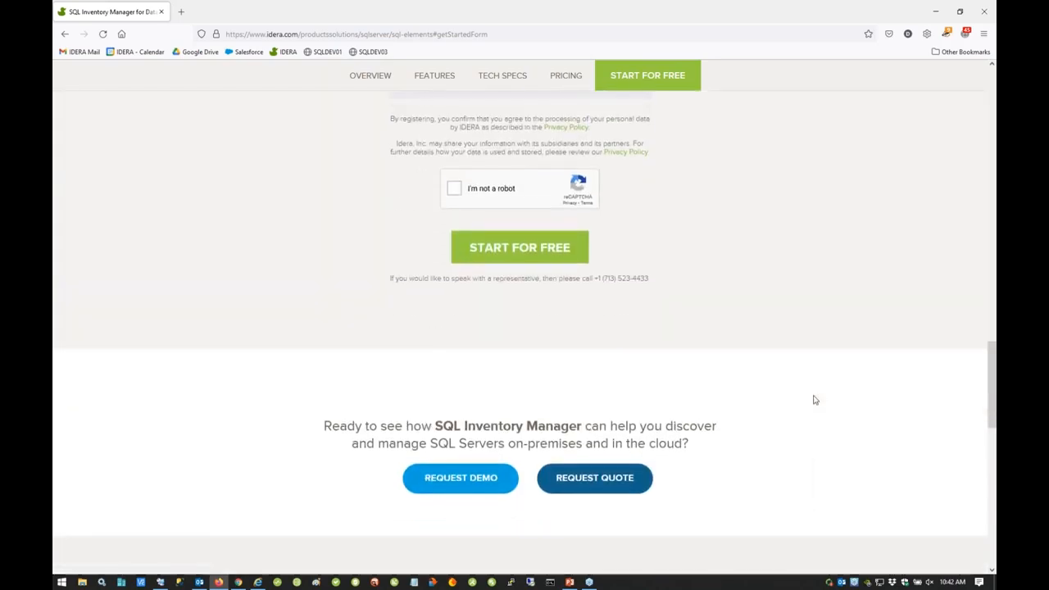
{"action": "scroll", "coordinate": [802, 411], "scroll_direction": "up", "scroll_amount": 10}
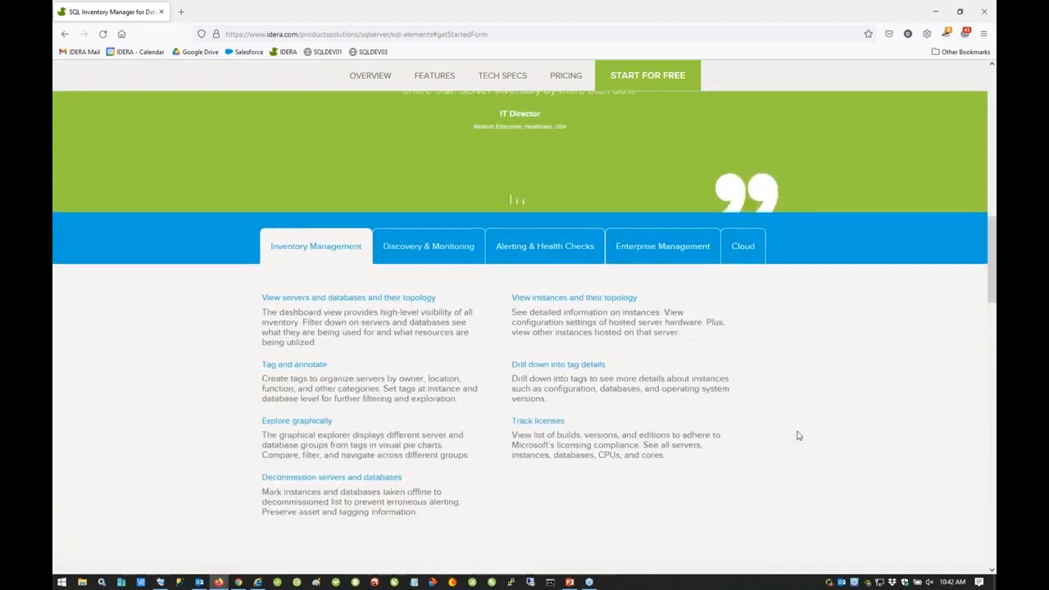
{"action": "scroll", "coordinate": [797, 435], "scroll_direction": "up", "scroll_amount": 5}
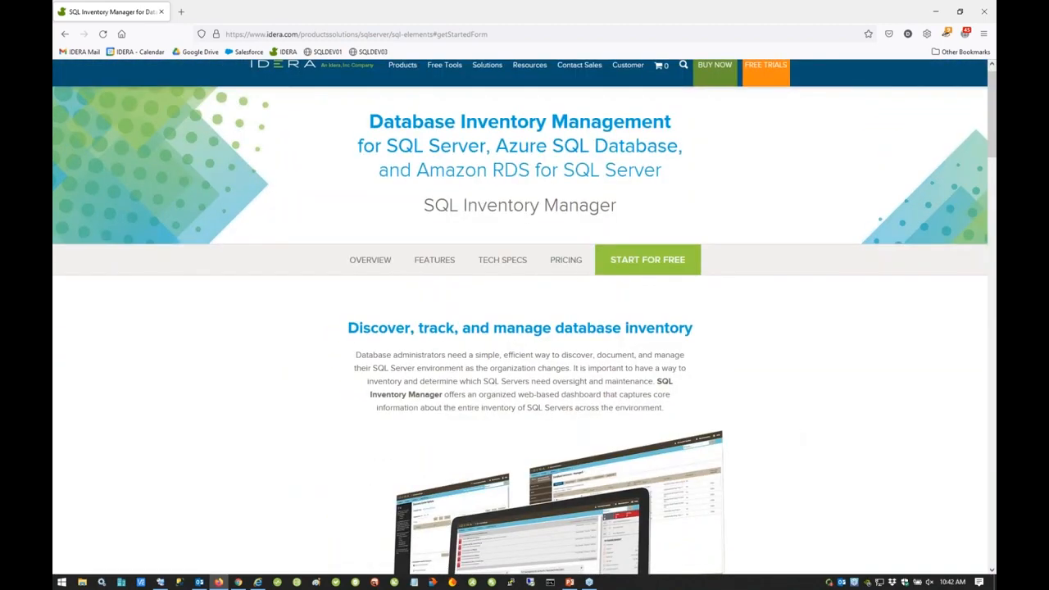
Step: Open the SQL Inventory Manager pricing link and look through the online store's Monitoring & Performance product prices
{"action": "left_click", "coordinate": [569, 267]}
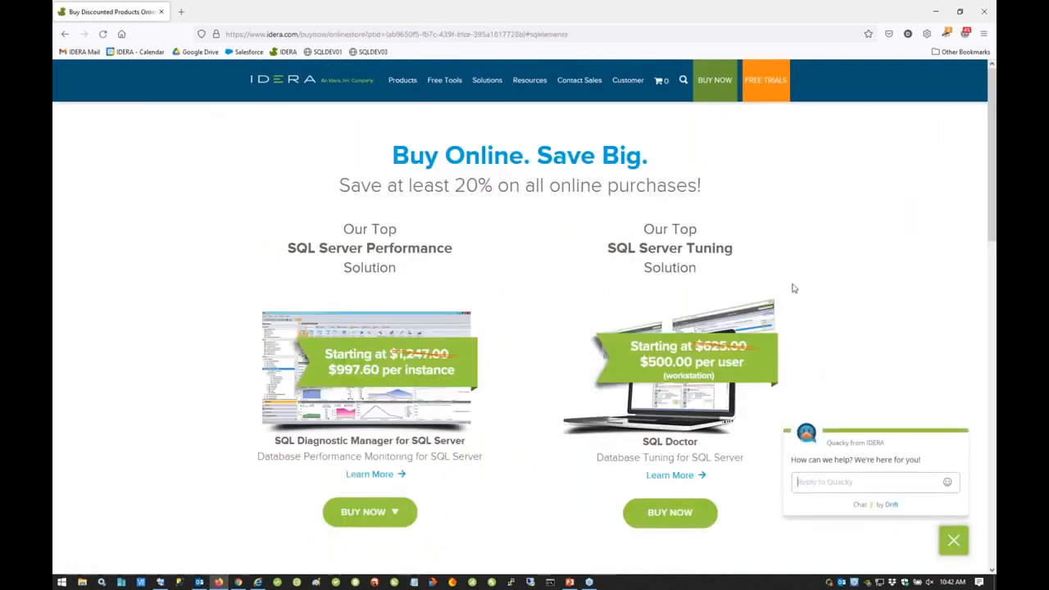
{"action": "scroll", "coordinate": [793, 288], "scroll_direction": "down", "scroll_amount": 5}
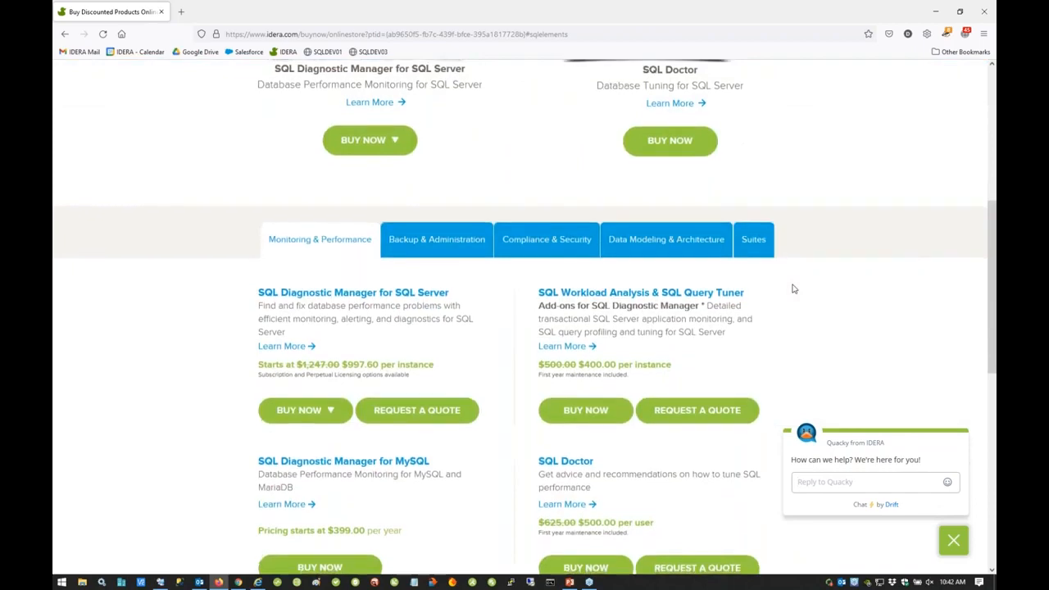
{"action": "scroll", "coordinate": [793, 289], "scroll_direction": "down", "scroll_amount": 4}
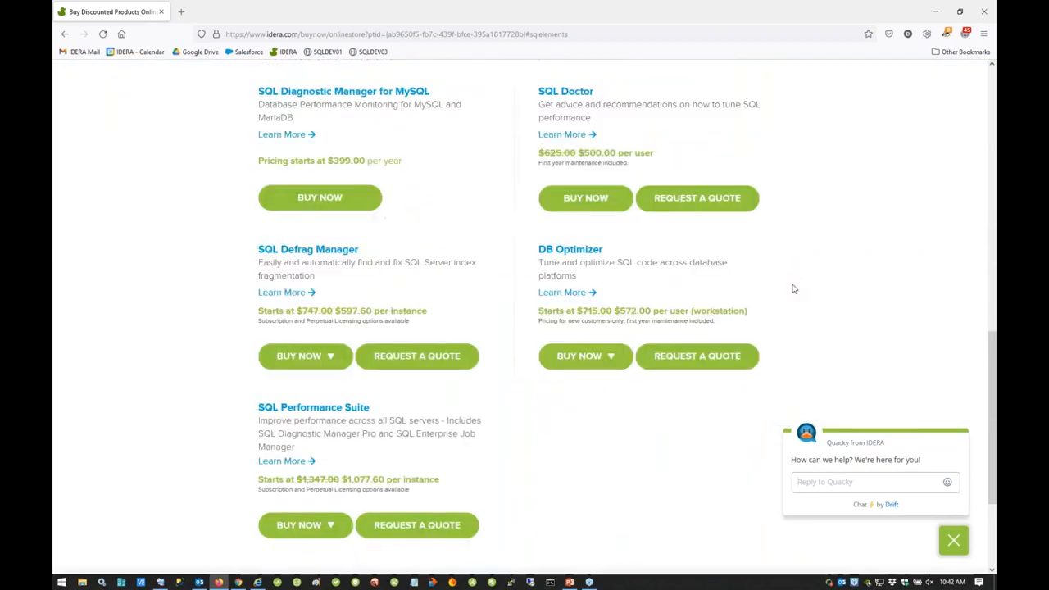
{"action": "scroll", "coordinate": [793, 288], "scroll_direction": "down", "scroll_amount": 2}
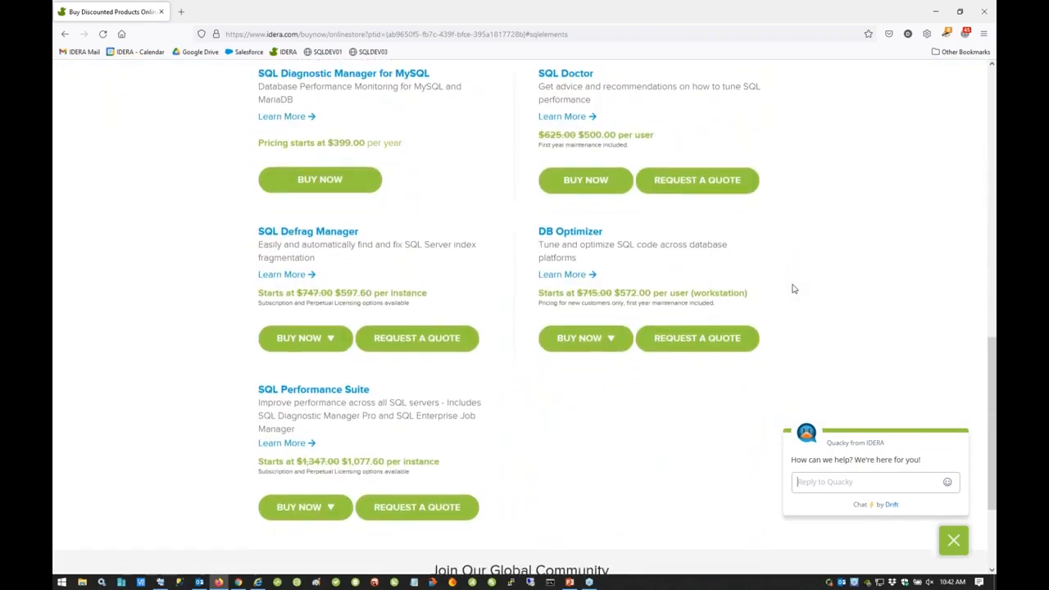
{"action": "scroll", "coordinate": [793, 288], "scroll_direction": "up", "scroll_amount": 7}
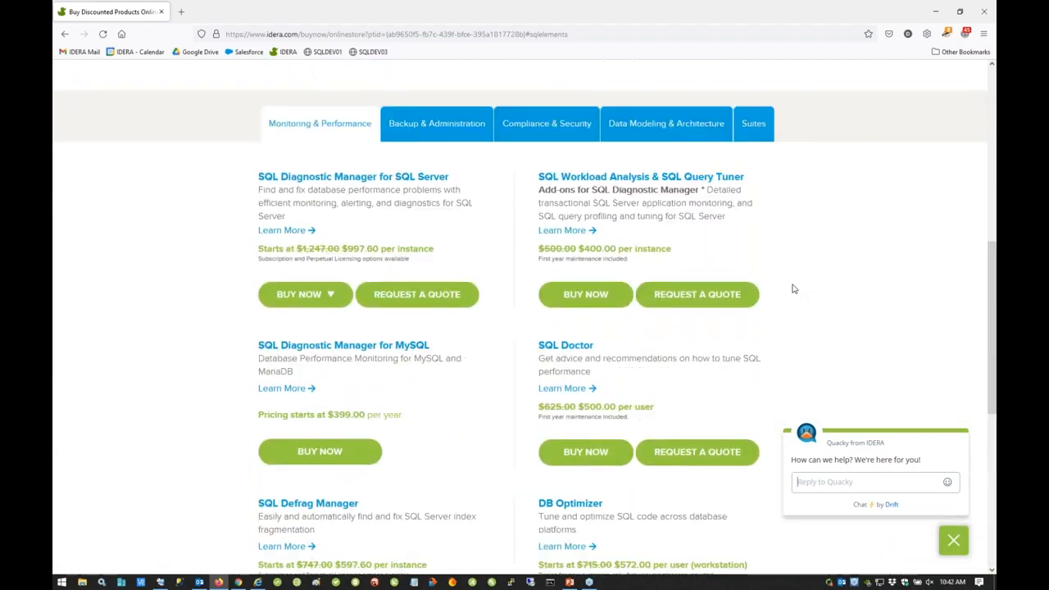
{"action": "scroll", "coordinate": [792, 289], "scroll_direction": "up", "scroll_amount": 3}
{"action": "scroll", "coordinate": [770, 293], "scroll_direction": "down", "scroll_amount": 2}
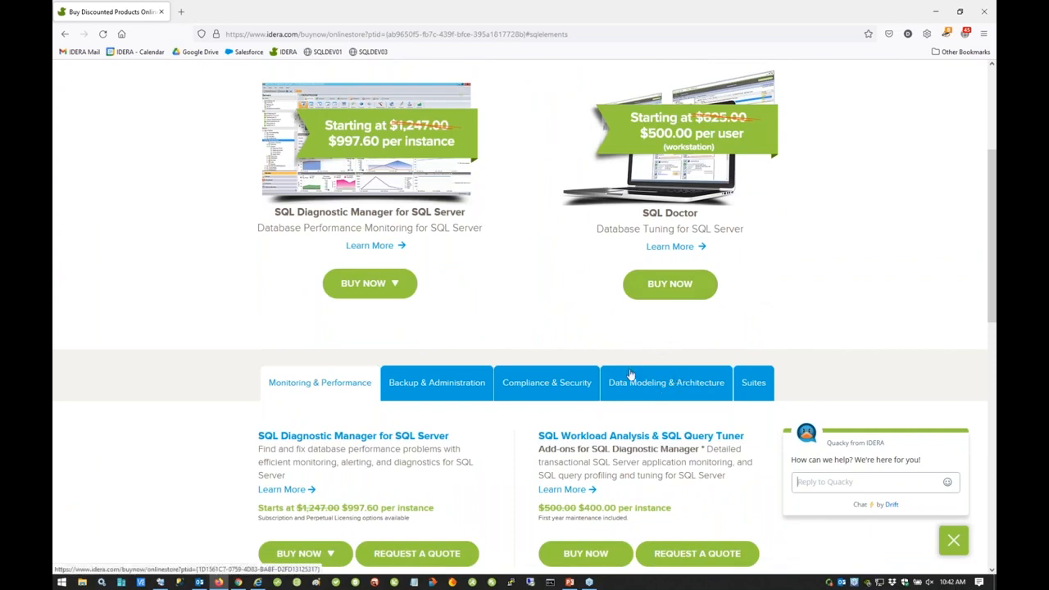
Step: Minimize the IDERA store window and switch back to the SQL Inventory Manager dashboard in Chrome
{"action": "scroll", "coordinate": [630, 375], "scroll_direction": "up", "scroll_amount": 3}
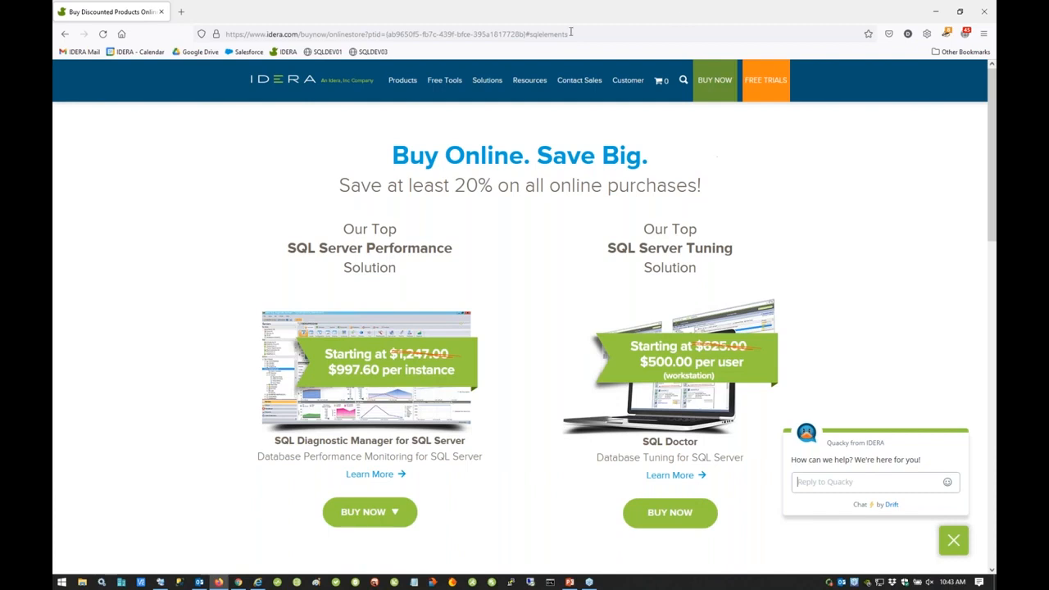
{"action": "mouse_move", "coordinate": [487, 81]}
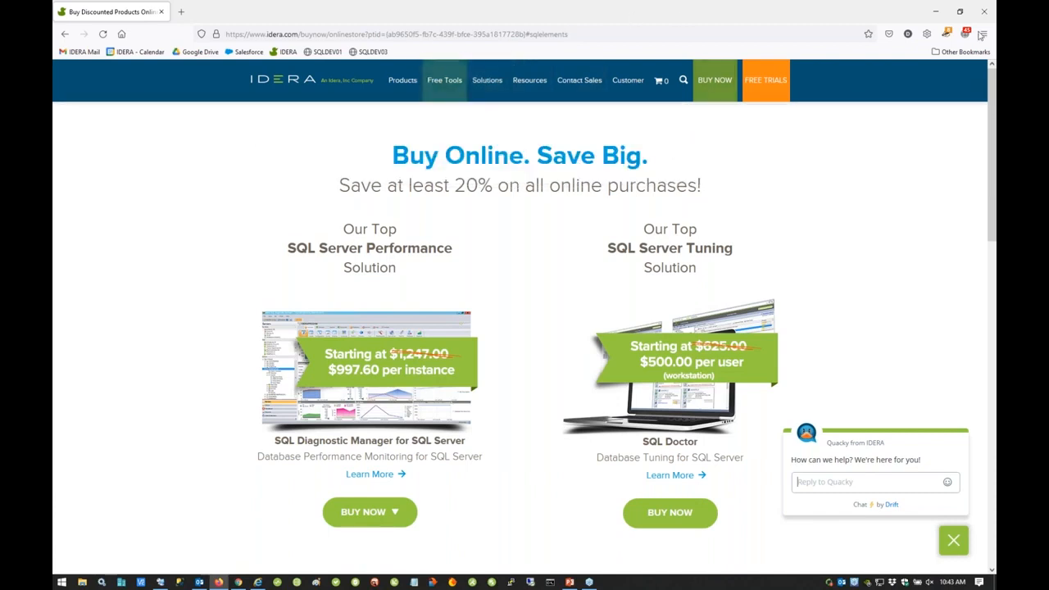
{"action": "left_click", "coordinate": [936, 11]}
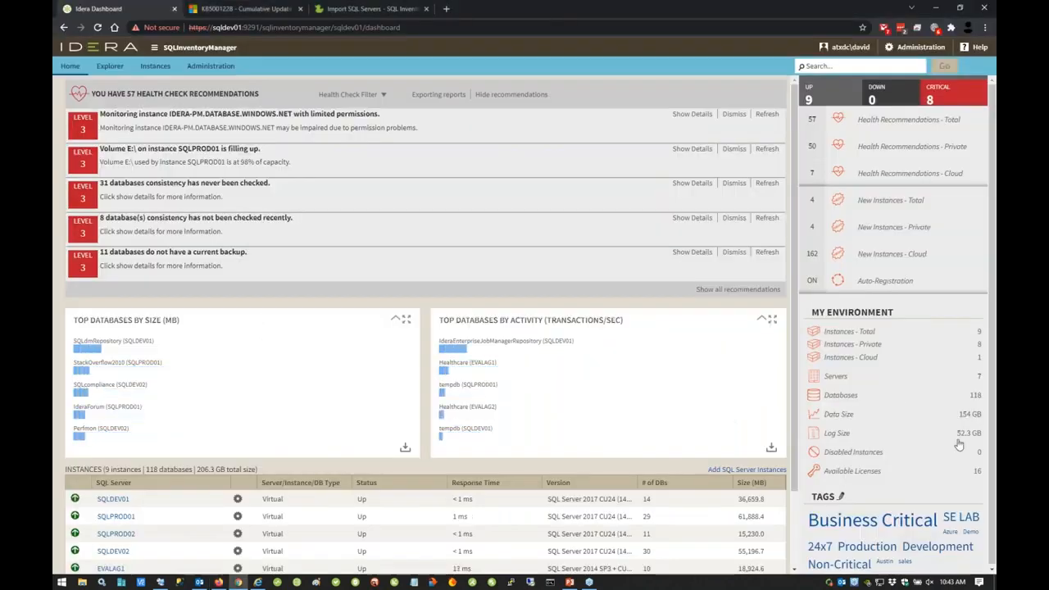